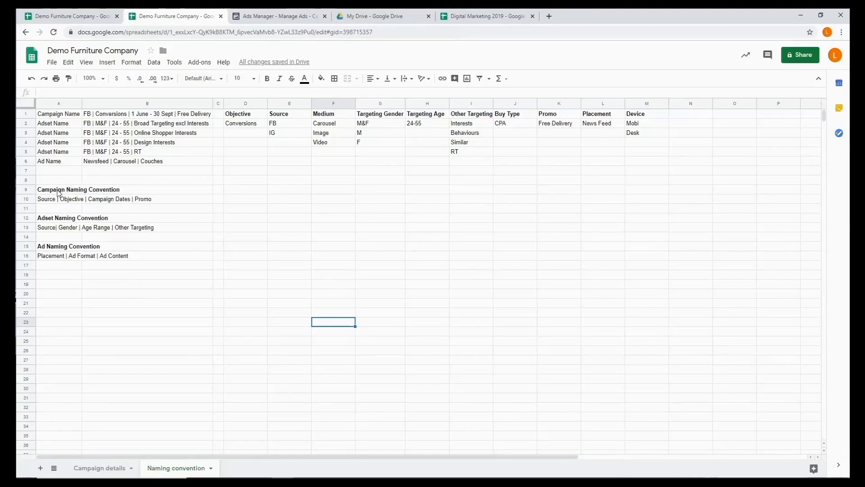
- Review the campaign and ad set naming conventions in the Naming convention sheet
{"action": "left_click", "coordinate": [80, 191]}
{"action": "left_click_drag", "start_coordinate": [80, 191], "coordinate": [86, 191]}
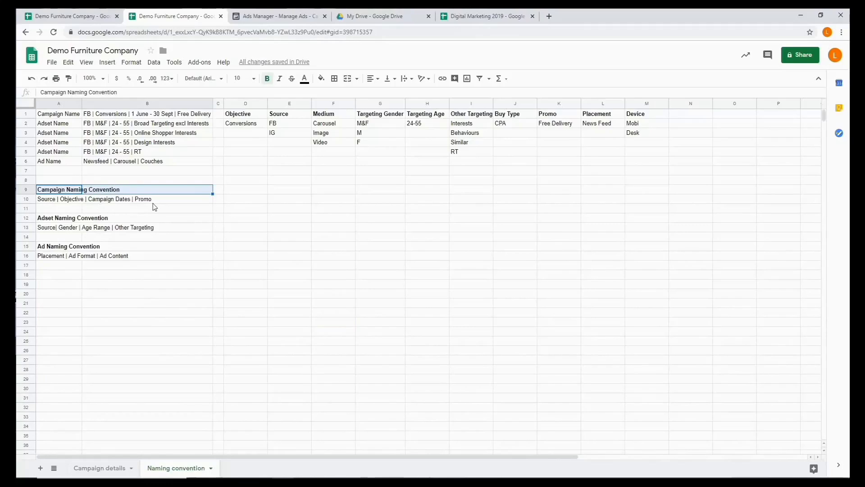
{"action": "left_click", "coordinate": [66, 221]}
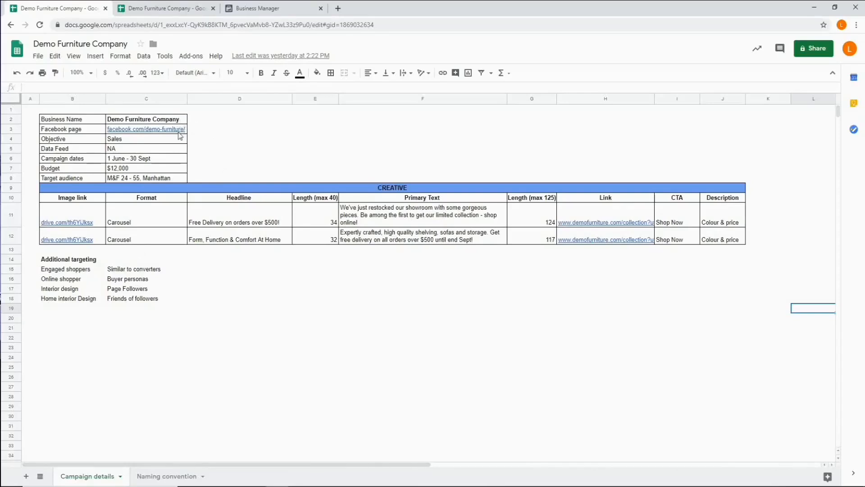
- Inspect the length formulas for the headline and primary text in row 11 of the Campaign details sheet
{"action": "mouse_move", "coordinate": [179, 133]}
{"action": "mouse_move", "coordinate": [79, 215]}
{"action": "left_click", "coordinate": [319, 226]}
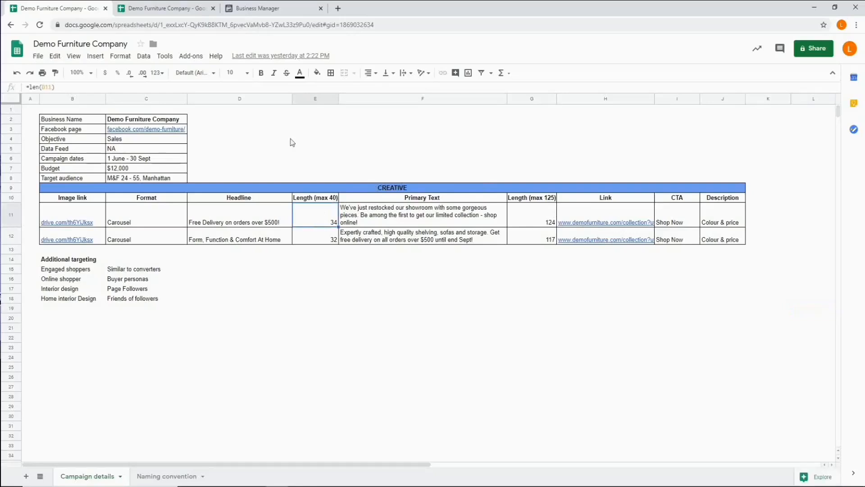
{"action": "left_click", "coordinate": [64, 87]}
{"action": "left_click_drag", "start_coordinate": [31, 90], "coordinate": [23, 93]}
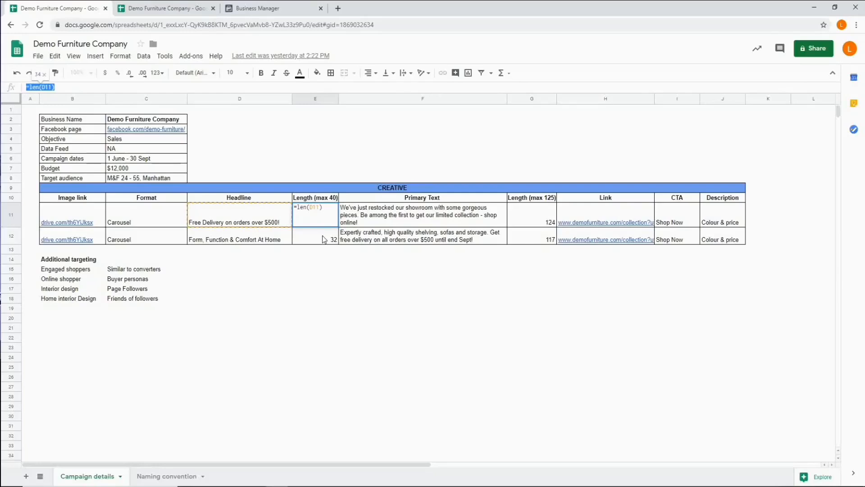
{"action": "key", "text": "Return"}
{"action": "left_click", "coordinate": [533, 219]}
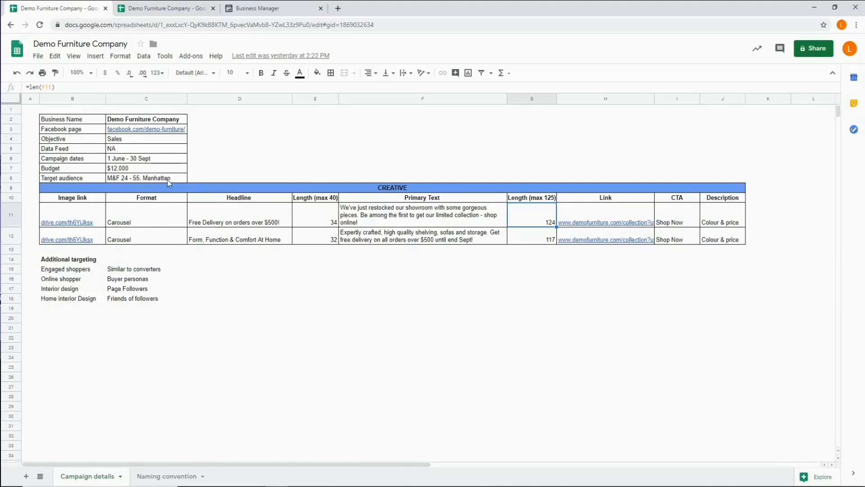
- Switch to Business Manager, open the Demo Furniture Company ad account and start creating a new campaign
{"action": "left_click", "coordinate": [257, 10]}
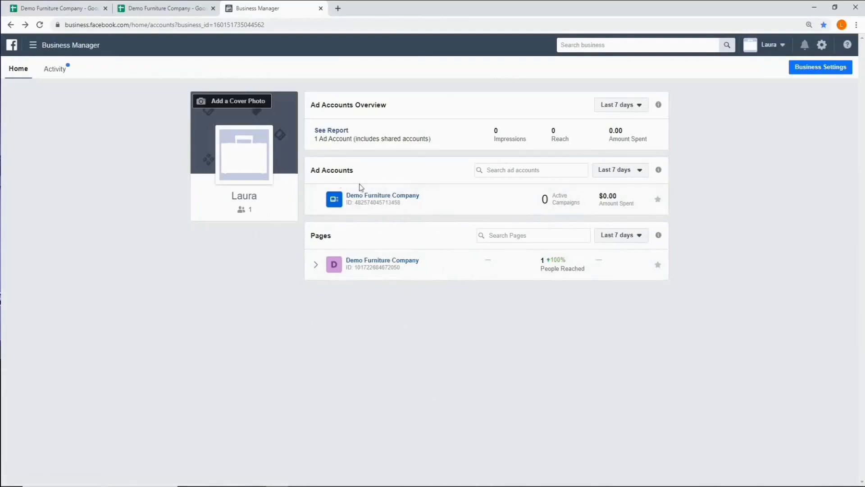
{"action": "left_click", "coordinate": [366, 200]}
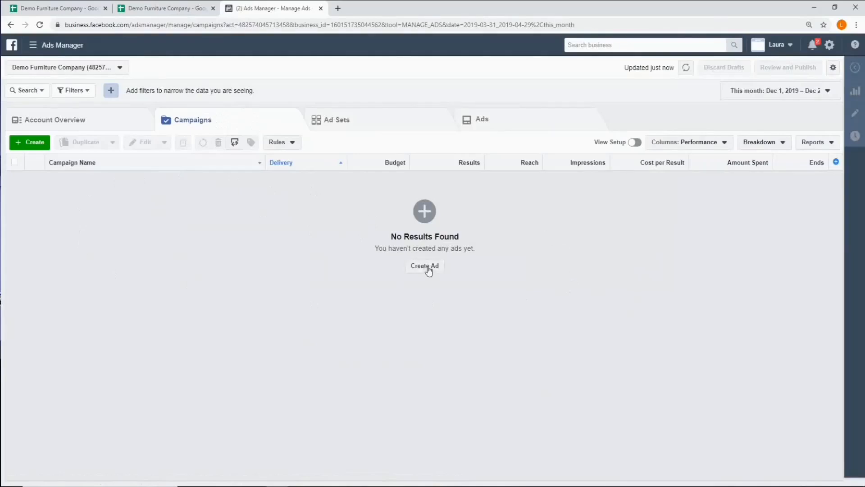
{"action": "left_click", "coordinate": [37, 148]}
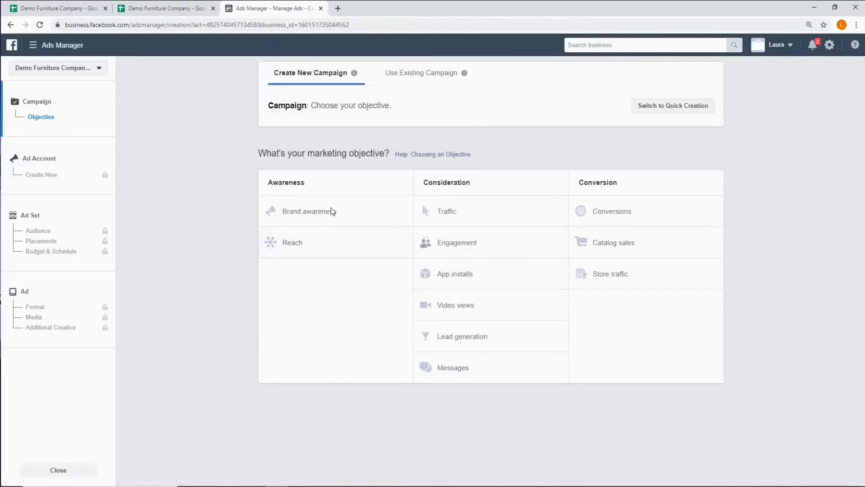
- Check the campaign details in the spreadsheet and choose Conversions as the campaign's marketing objective in Ads Manager
{"action": "left_click", "coordinate": [166, 5]}
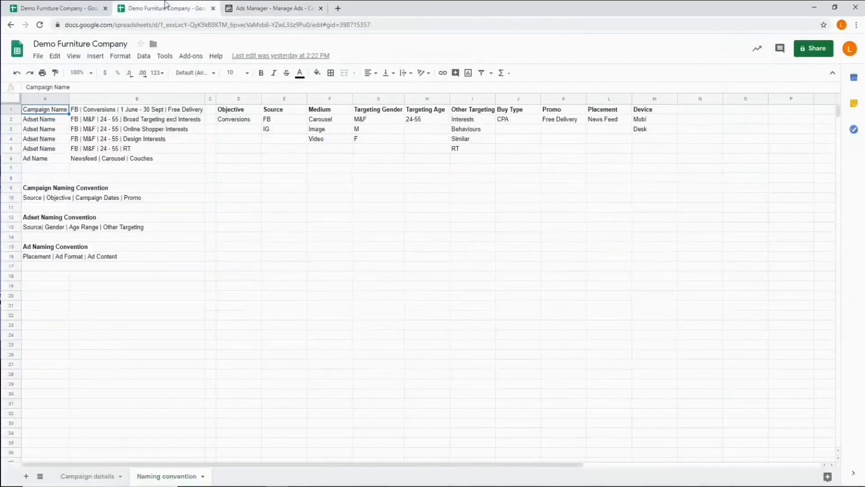
{"action": "left_click", "coordinate": [52, 8]}
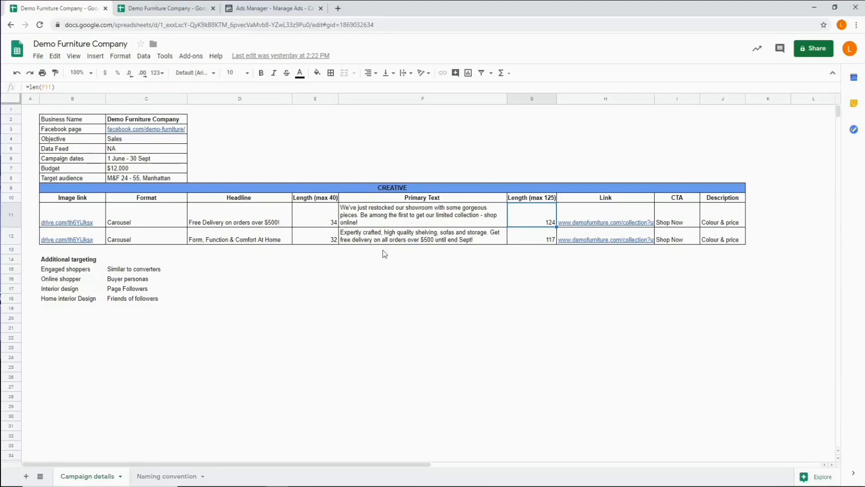
{"action": "left_click", "coordinate": [274, 6]}
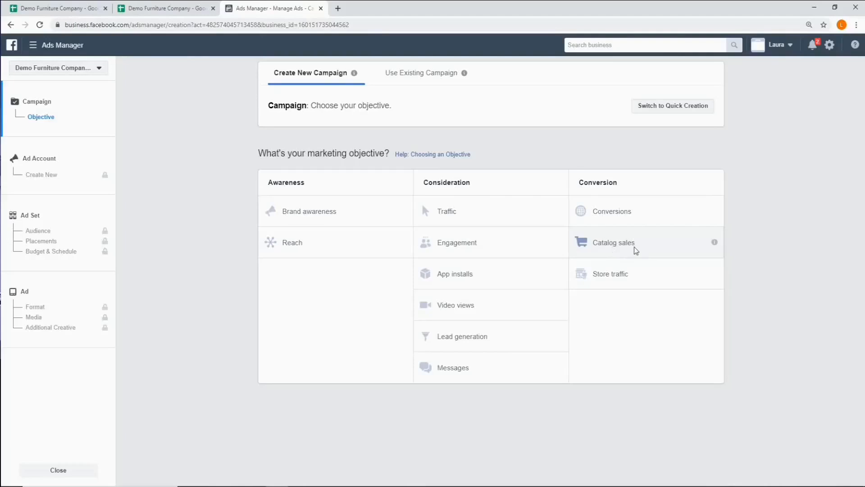
{"action": "left_click", "coordinate": [614, 216]}
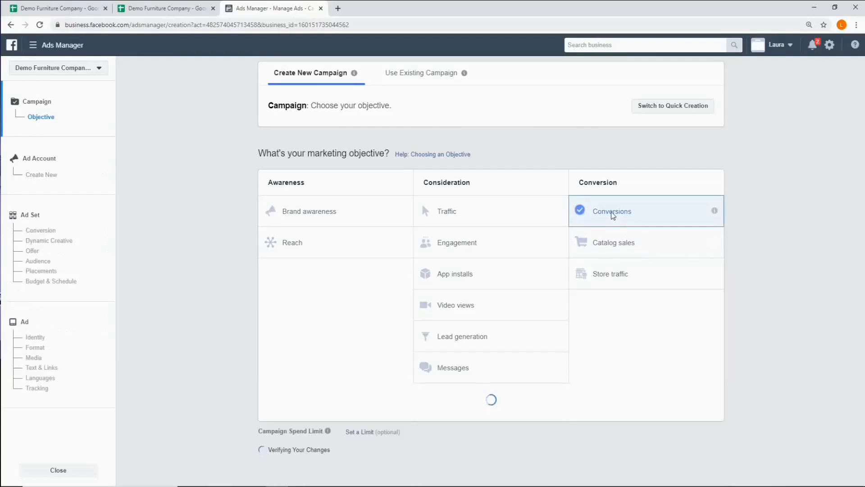
- Copy the campaign name from the Naming convention sheet and name the campaign "FB | Conversions | 1 June - 30 Sept | Free Delivery"
{"action": "scroll", "coordinate": [612, 216], "scroll_direction": "down", "scroll_amount": 5}
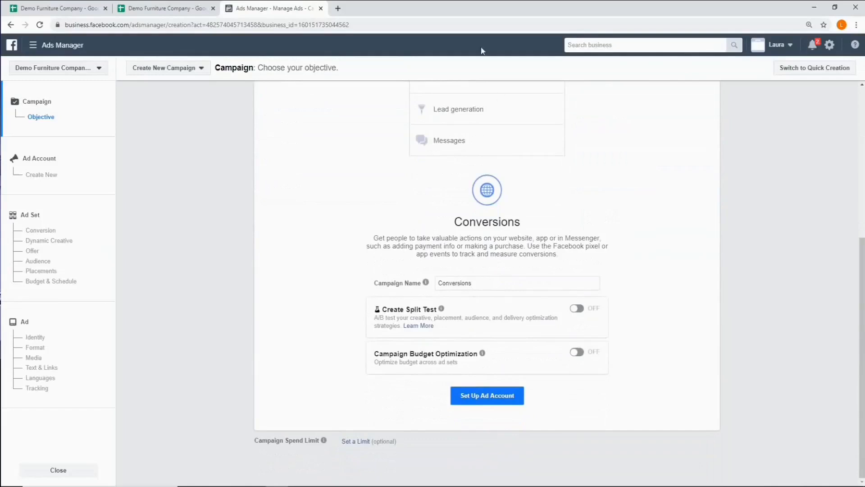
{"action": "left_click", "coordinate": [168, 8]}
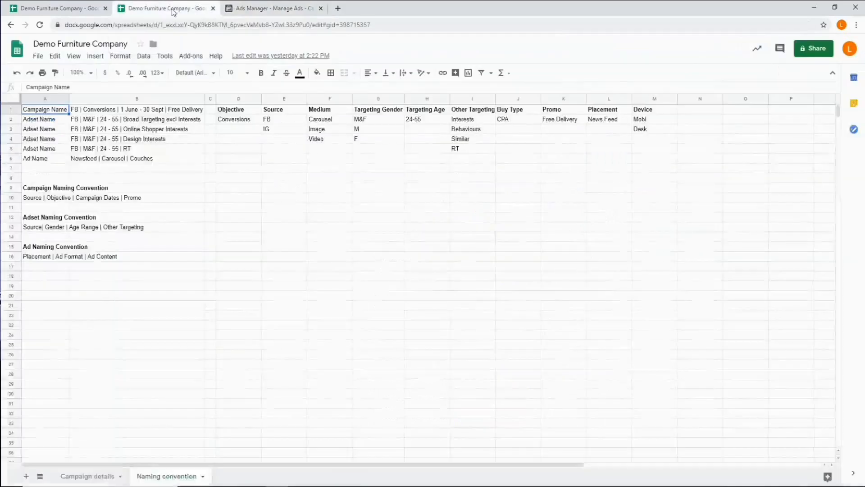
{"action": "left_click", "coordinate": [132, 112]}
{"action": "right_click", "coordinate": [131, 113]}
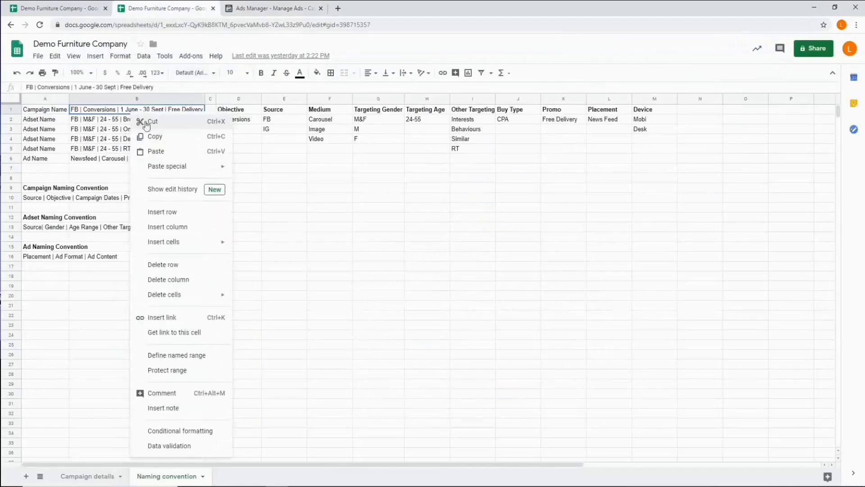
{"action": "left_click", "coordinate": [156, 137]}
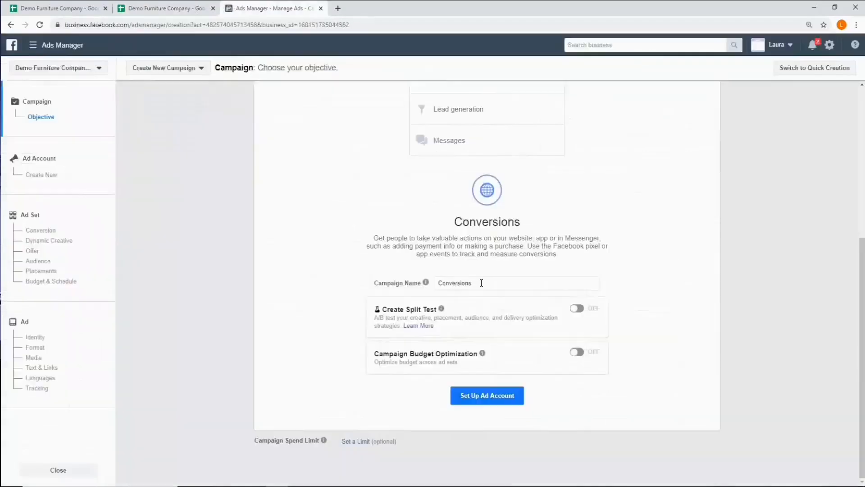
{"action": "left_click", "coordinate": [479, 283]}
{"action": "left_click_drag", "start_coordinate": [478, 282], "coordinate": [435, 286]}
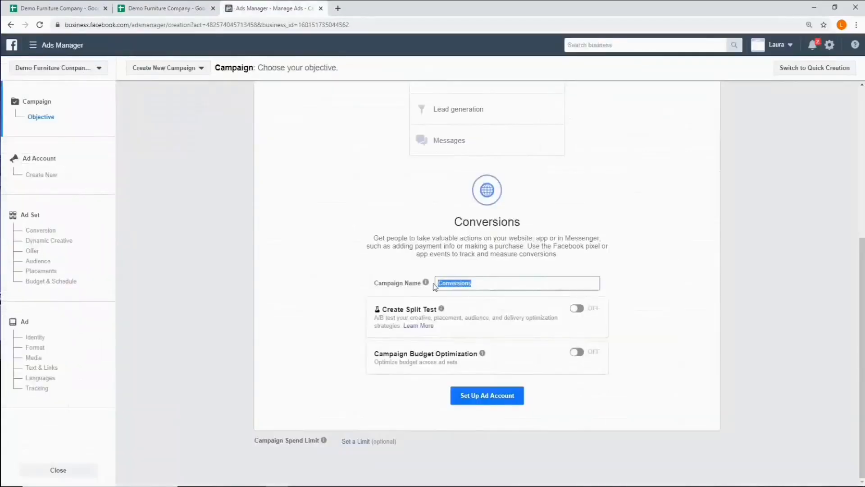
{"action": "right_click", "coordinate": [458, 284]}
{"action": "left_click", "coordinate": [479, 329]}
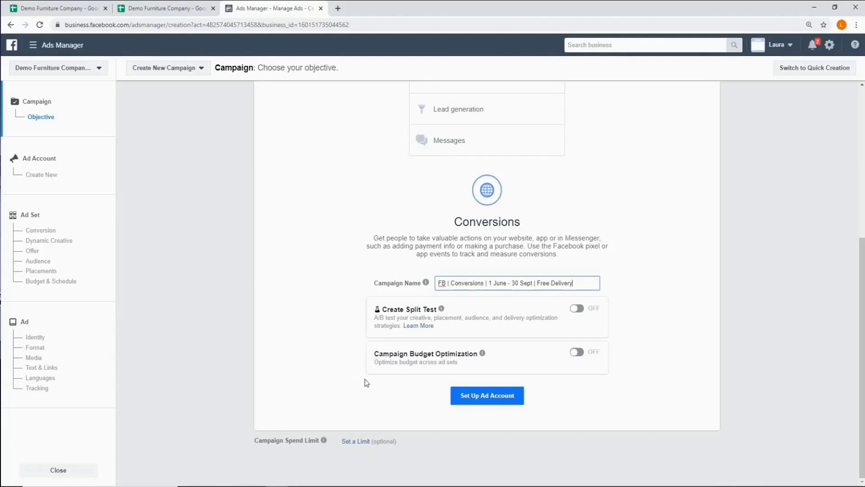
- Accept the ad account's country, currency and time zone settings and proceed to the ad set
{"action": "left_click", "coordinate": [485, 397]}
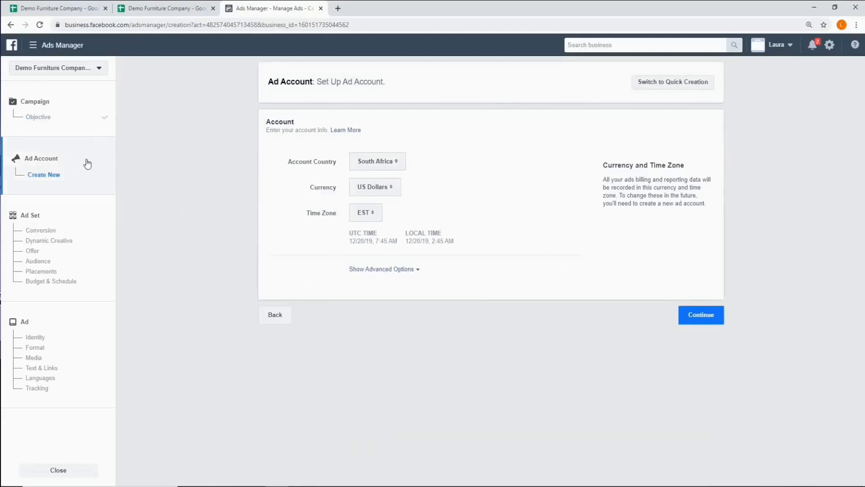
{"action": "left_click", "coordinate": [692, 320]}
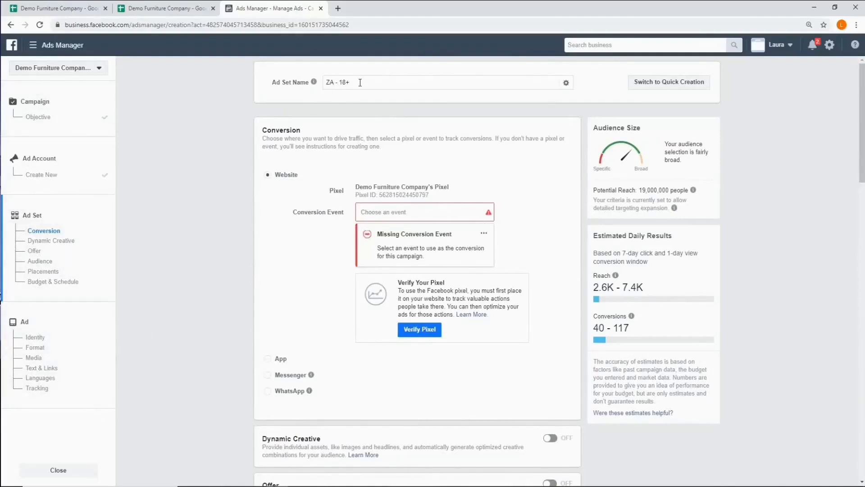
- Copy the first ad set name from the Naming convention sheet and name the ad set "FB | M&F | 24 - 55 | Broad Targeting excl Interests"
{"action": "left_click", "coordinate": [157, 10]}
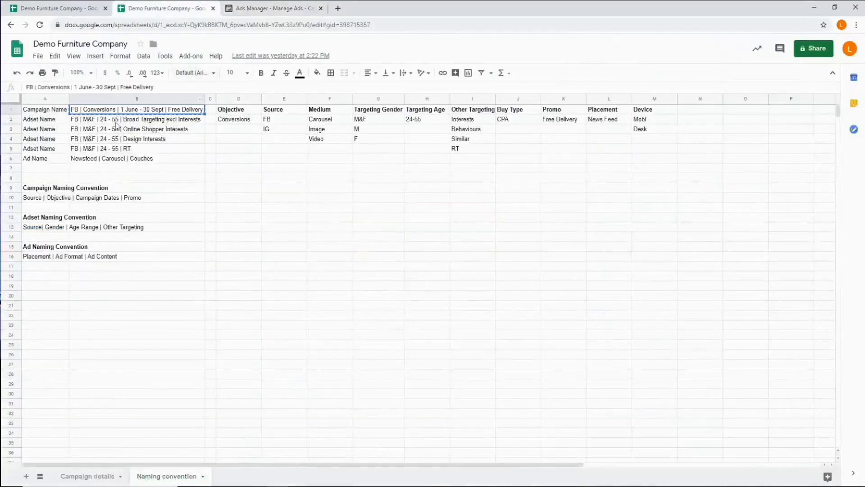
{"action": "left_click", "coordinate": [166, 122]}
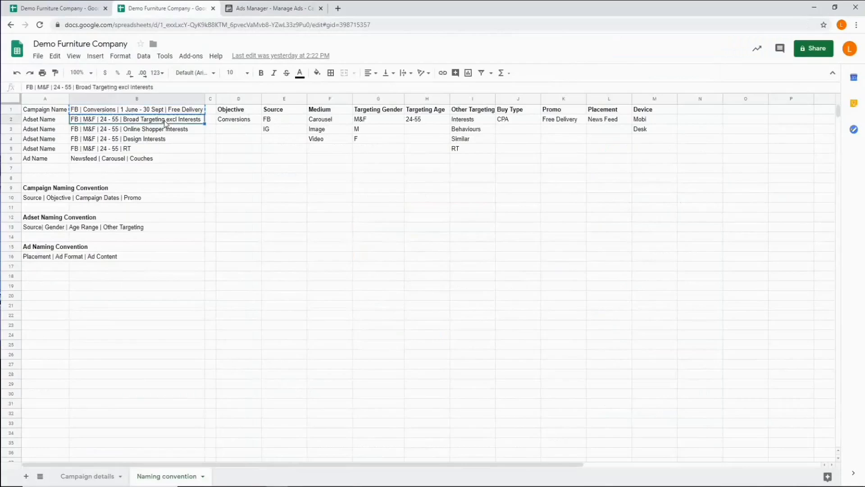
{"action": "right_click", "coordinate": [166, 123]}
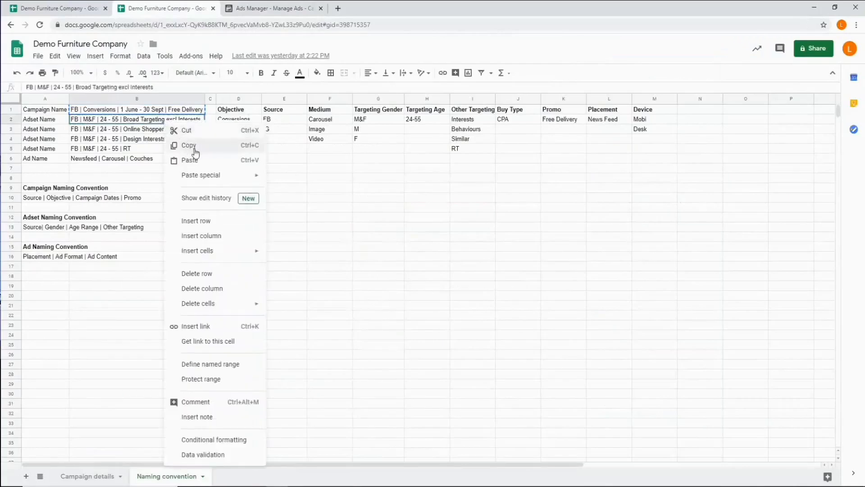
{"action": "left_click", "coordinate": [194, 148]}
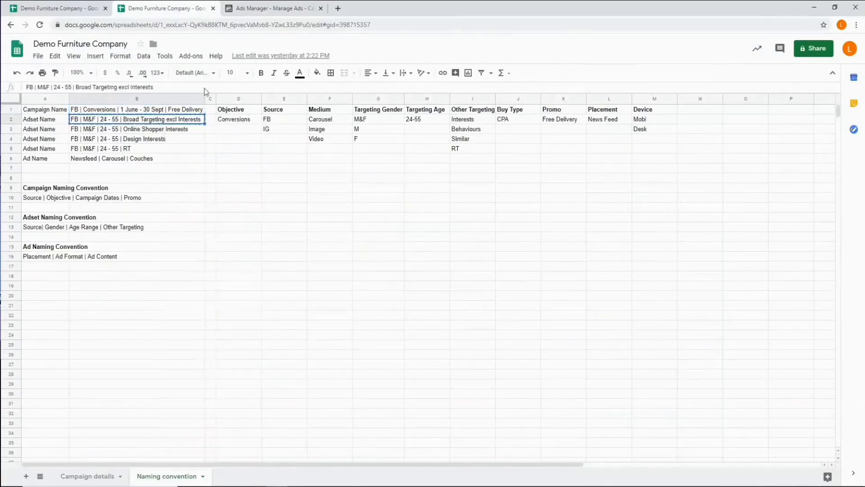
{"action": "left_click", "coordinate": [275, 9]}
{"action": "left_click_drag", "start_coordinate": [359, 83], "coordinate": [325, 81]}
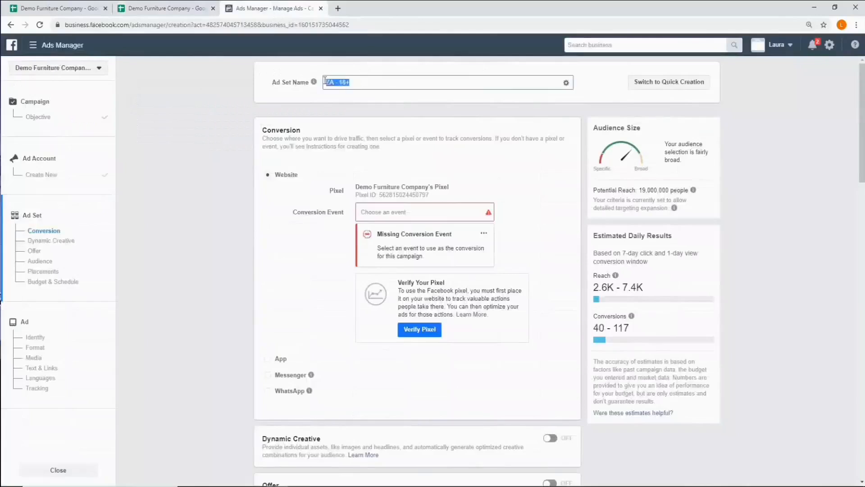
{"action": "right_click", "coordinate": [341, 83]}
{"action": "left_click", "coordinate": [369, 131]}
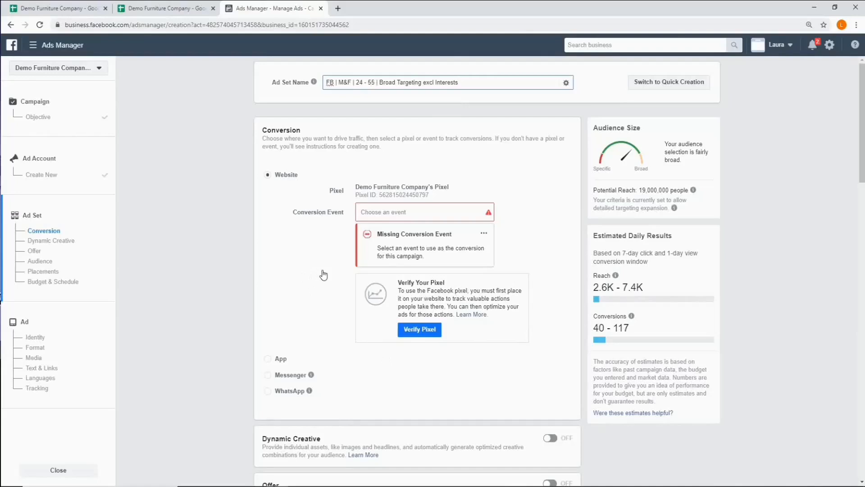
- Set the ad set's website conversion event to Purchase
{"action": "left_click", "coordinate": [408, 212]}
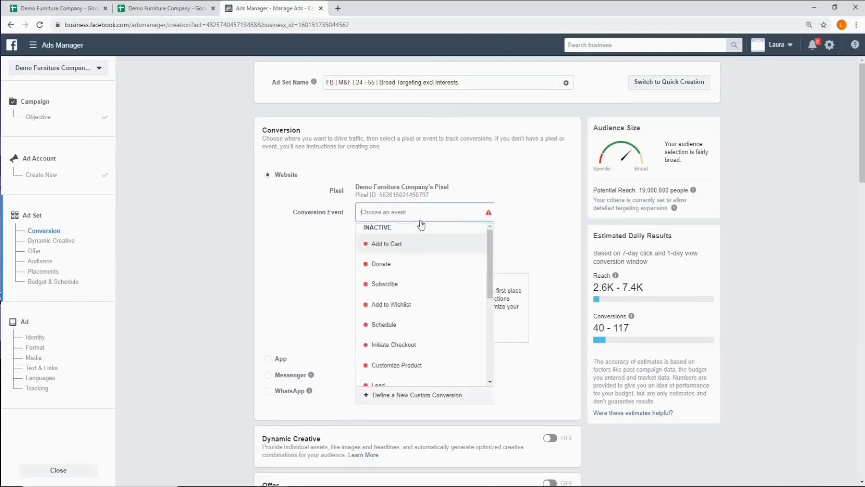
{"action": "scroll", "coordinate": [439, 257], "scroll_direction": "down", "scroll_amount": 4}
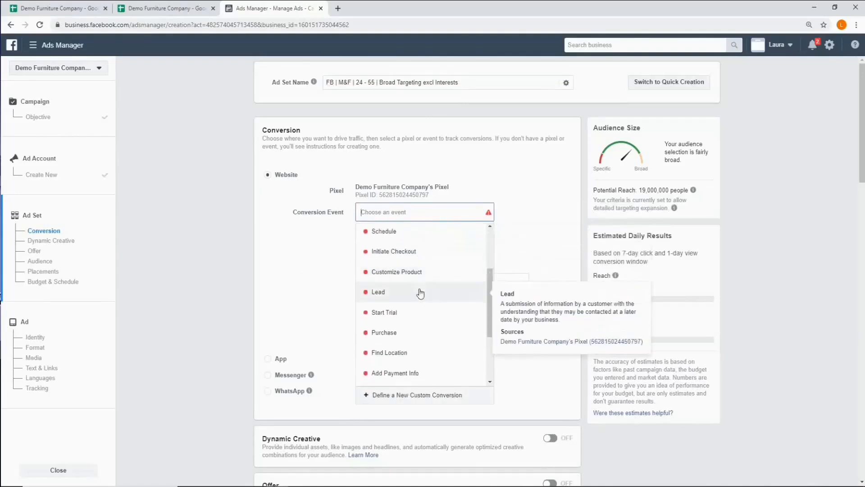
{"action": "left_click", "coordinate": [391, 335]}
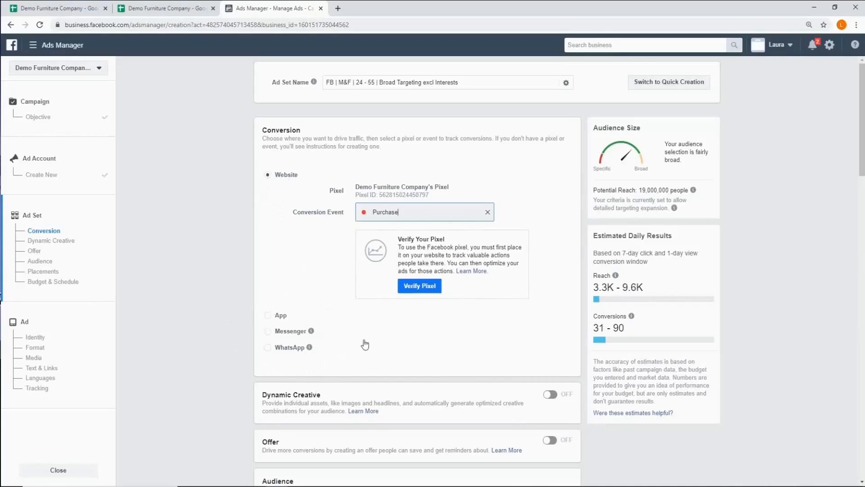
- Keep the audience's location type at Everyone in this location and remove South Africa from the targeted locations
{"action": "scroll", "coordinate": [364, 344], "scroll_direction": "down", "scroll_amount": 1}
{"action": "scroll", "coordinate": [365, 344], "scroll_direction": "down", "scroll_amount": 4}
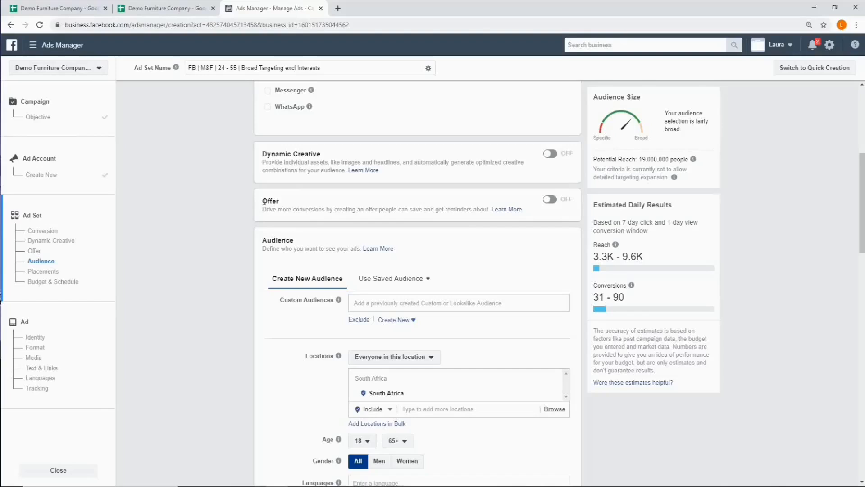
{"action": "scroll", "coordinate": [265, 201], "scroll_direction": "down", "scroll_amount": 2}
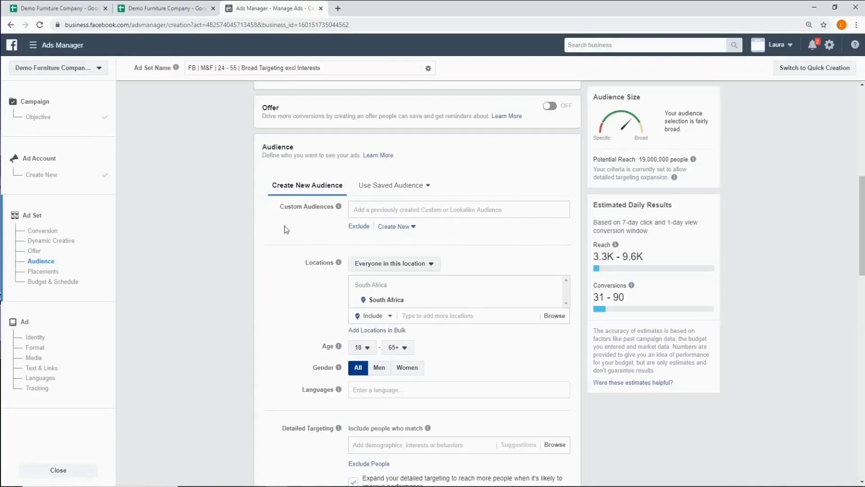
{"action": "scroll", "coordinate": [290, 222], "scroll_direction": "down", "scroll_amount": 2}
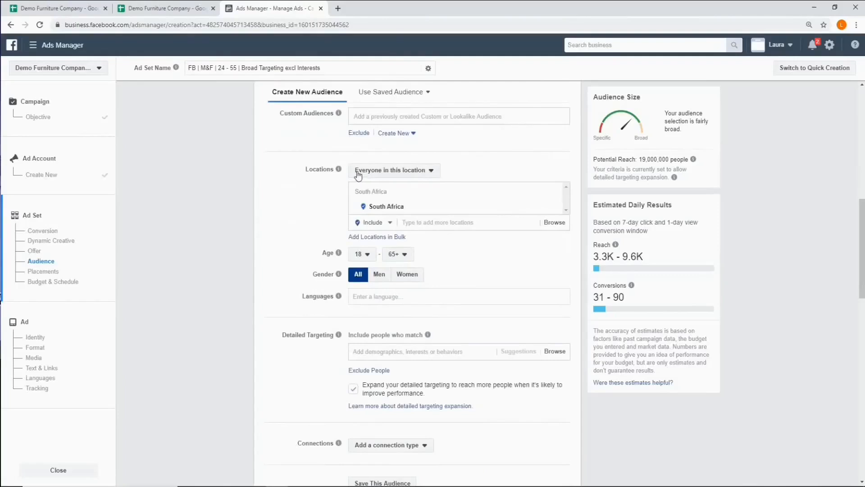
{"action": "left_click", "coordinate": [432, 174]}
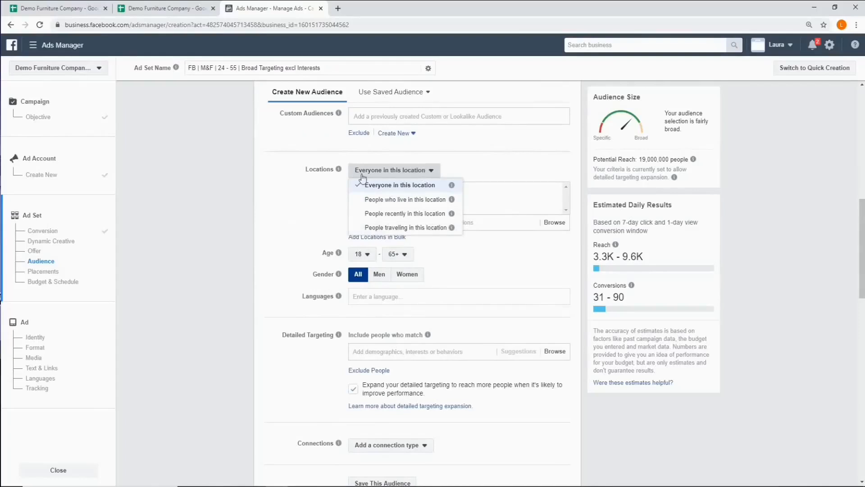
{"action": "left_click", "coordinate": [430, 174]}
{"action": "mouse_move", "coordinate": [554, 212]}
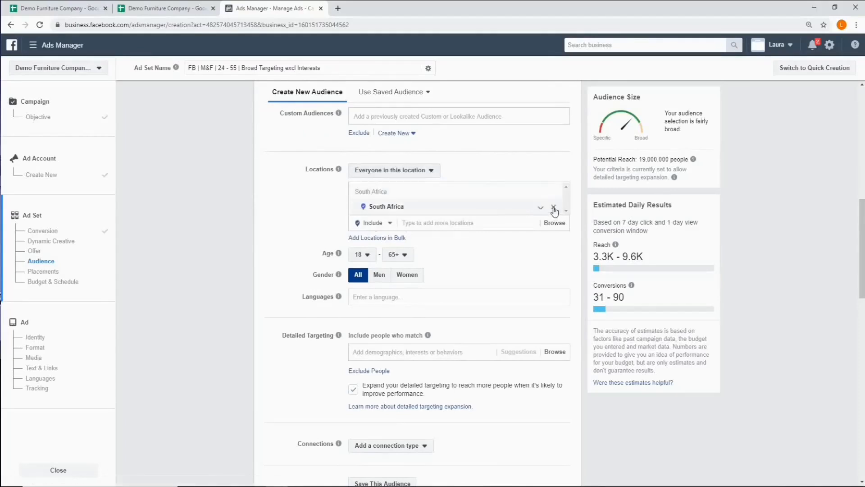
{"action": "left_click", "coordinate": [554, 209]}
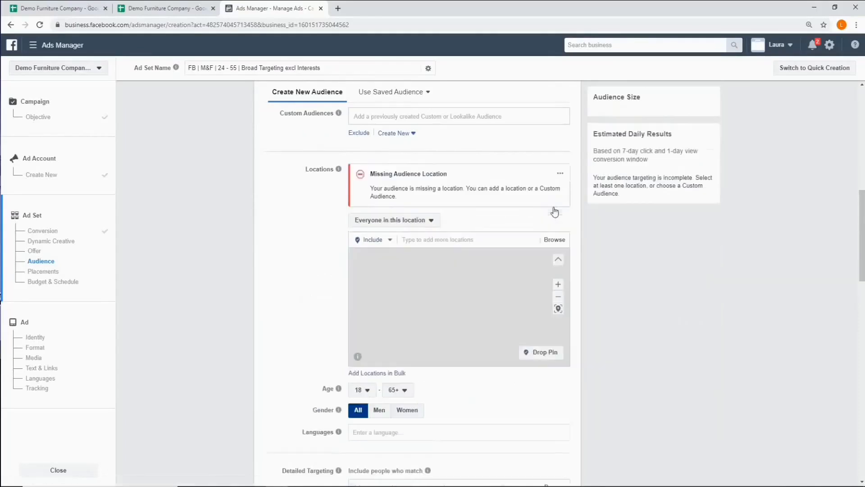
- Add the borough Manhattan, New York, United States as the audience's included location
{"action": "left_click", "coordinate": [420, 239]}
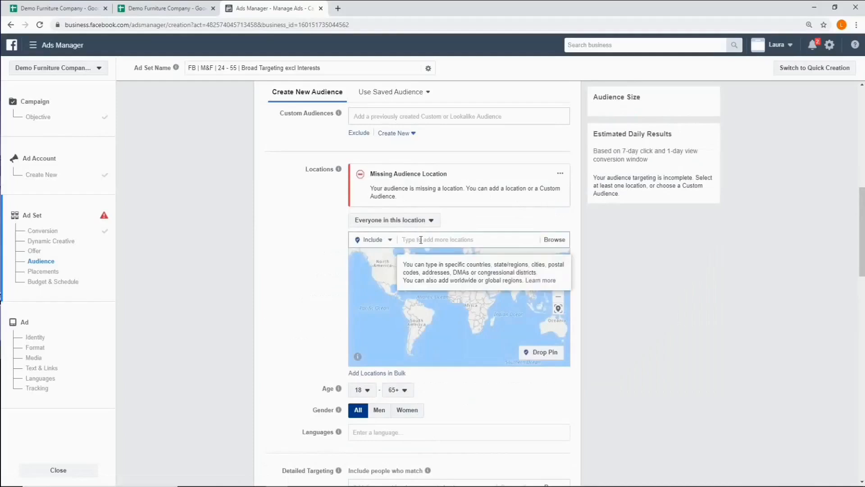
{"action": "type", "text": "manhattan"}
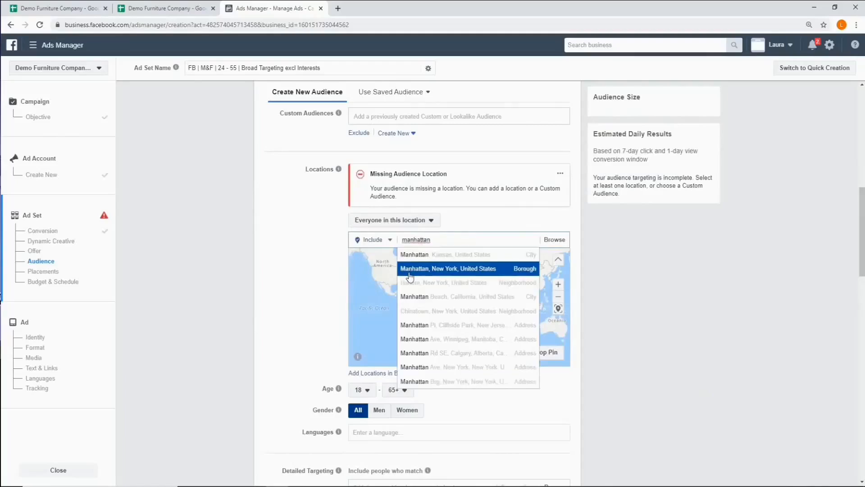
{"action": "left_click", "coordinate": [455, 270]}
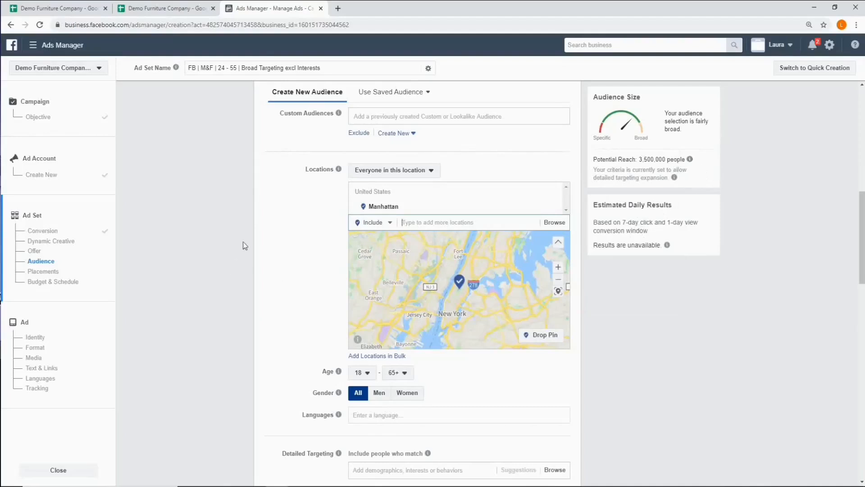
- Check the target audience in the Campaign details sheet and set the ad set's age range to 24 - 55
{"action": "left_click", "coordinate": [63, 9]}
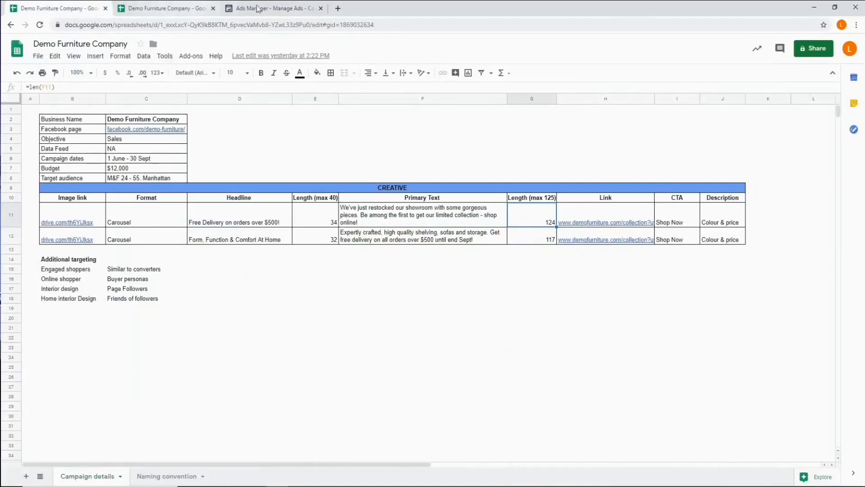
{"action": "left_click", "coordinate": [272, 8]}
{"action": "scroll", "coordinate": [457, 332], "scroll_direction": "down", "scroll_amount": 1}
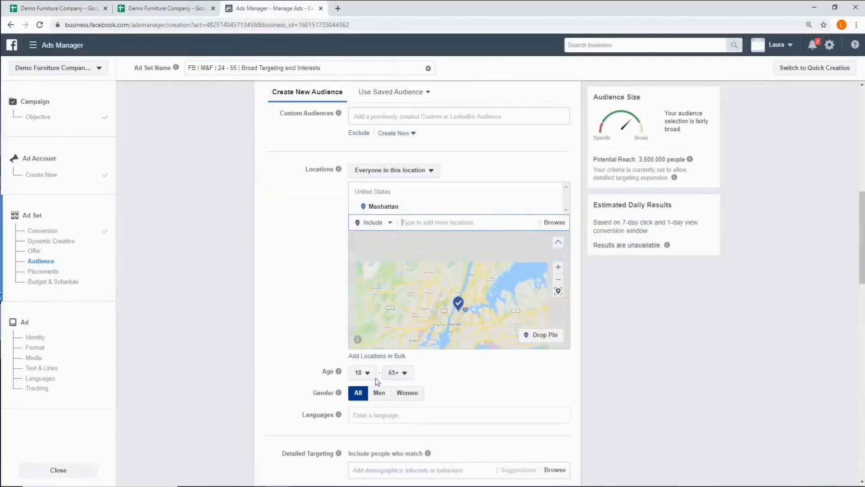
{"action": "left_click", "coordinate": [367, 376]}
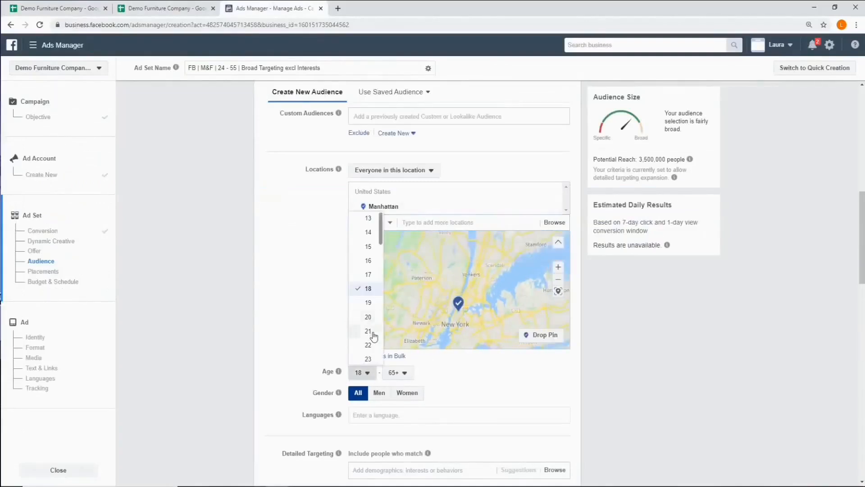
{"action": "left_click", "coordinate": [366, 346]}
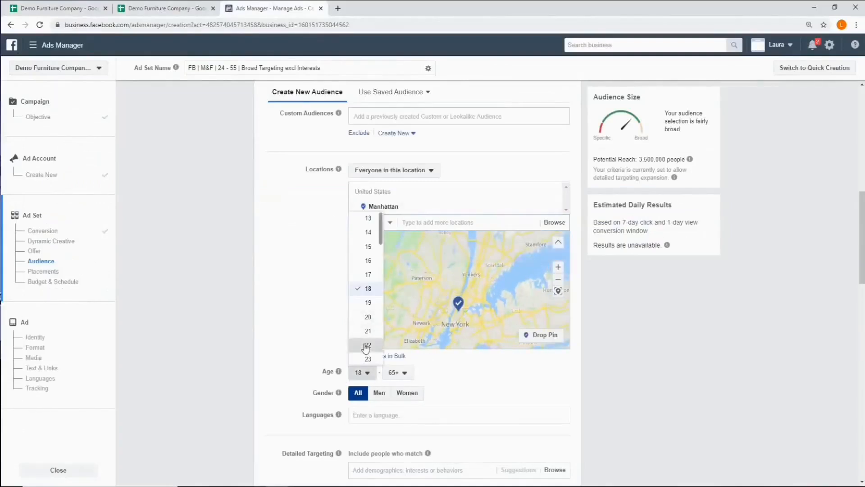
{"action": "left_click", "coordinate": [404, 373]}
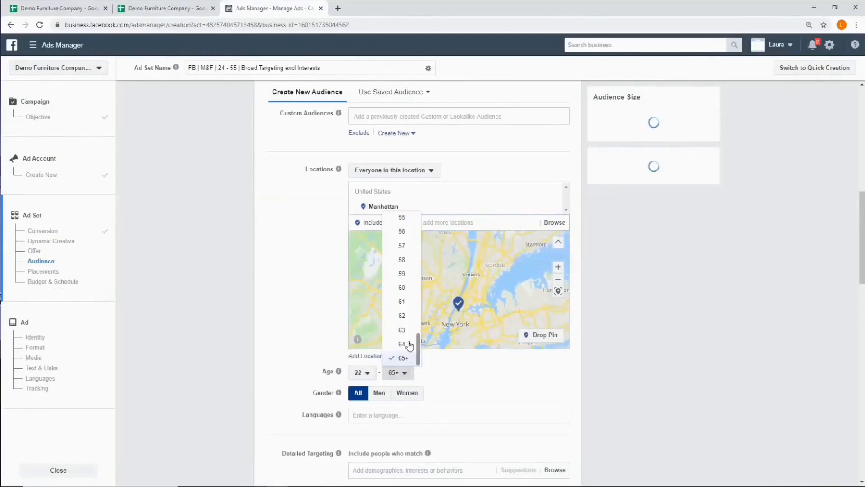
{"action": "scroll", "coordinate": [400, 270], "scroll_direction": "up", "scroll_amount": 2}
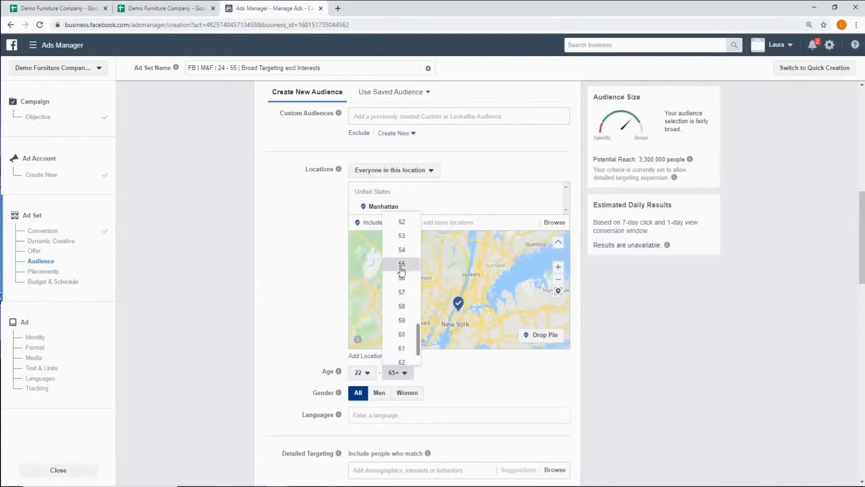
{"action": "left_click", "coordinate": [401, 272]}
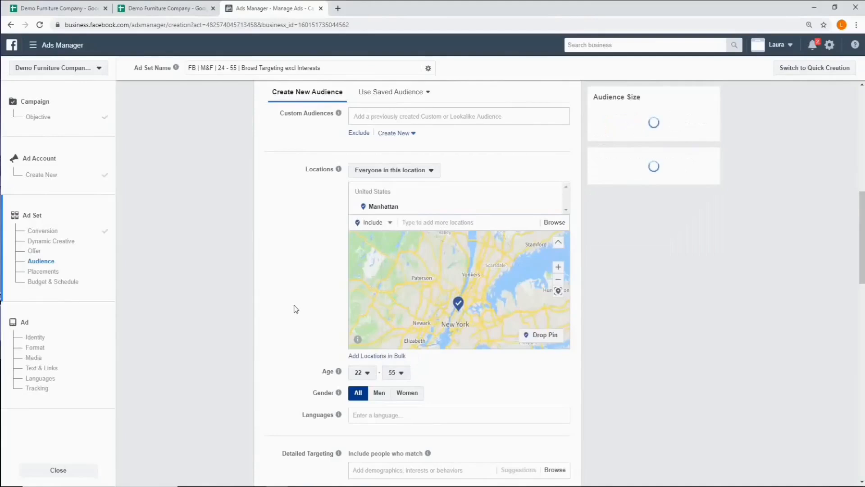
{"action": "left_click", "coordinate": [358, 372]}
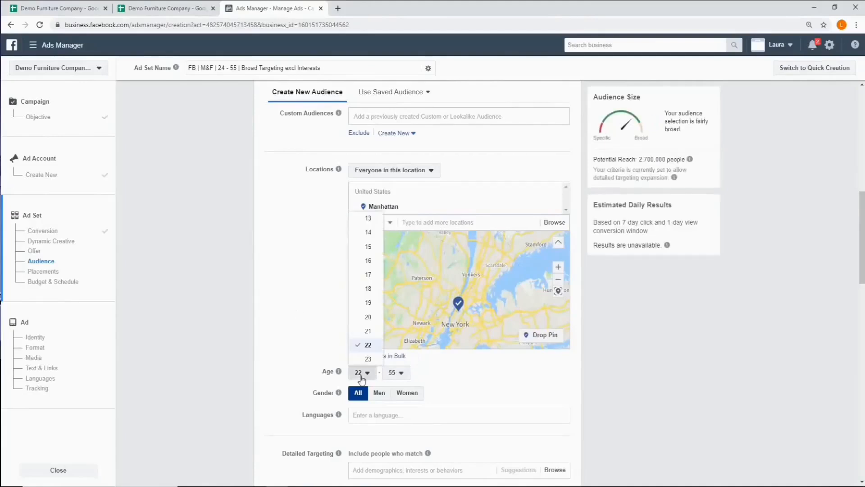
{"action": "scroll", "coordinate": [368, 345], "scroll_direction": "down", "scroll_amount": 1}
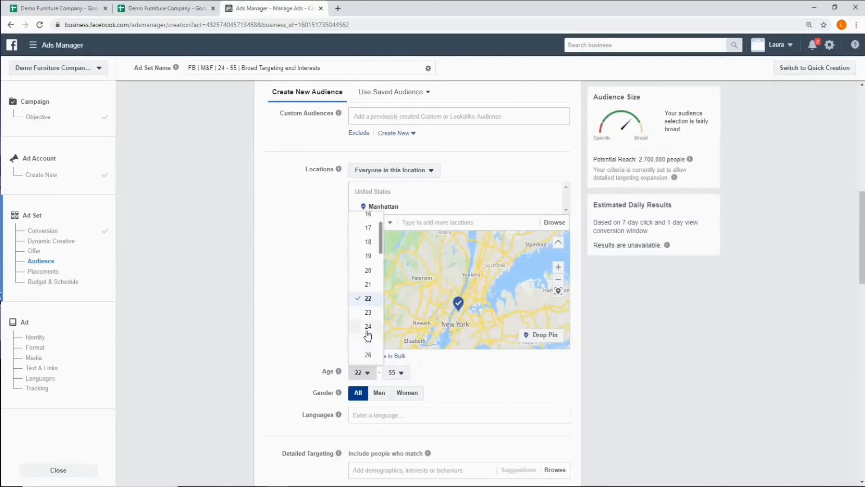
{"action": "left_click", "coordinate": [368, 333]}
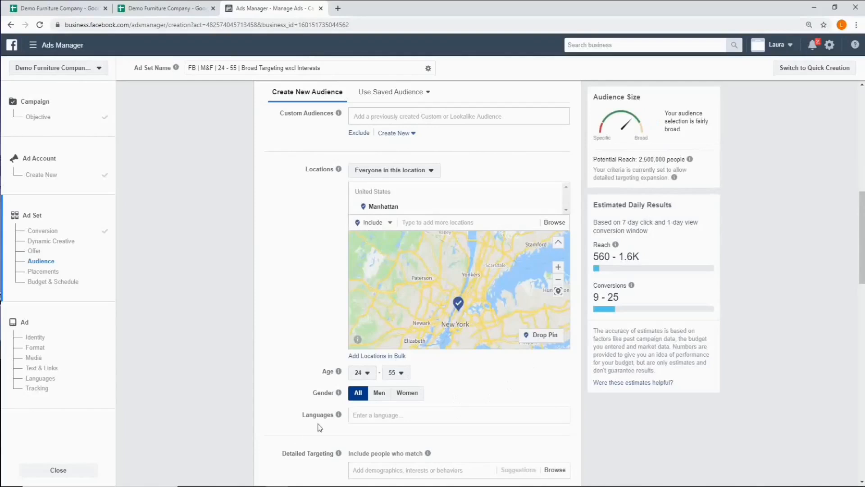
- Look up the Additional targeting list in the Campaign details sheet and exclude Engaged Shoppers in the ad set's detailed targeting
{"action": "scroll", "coordinate": [328, 435], "scroll_direction": "down", "scroll_amount": 1}
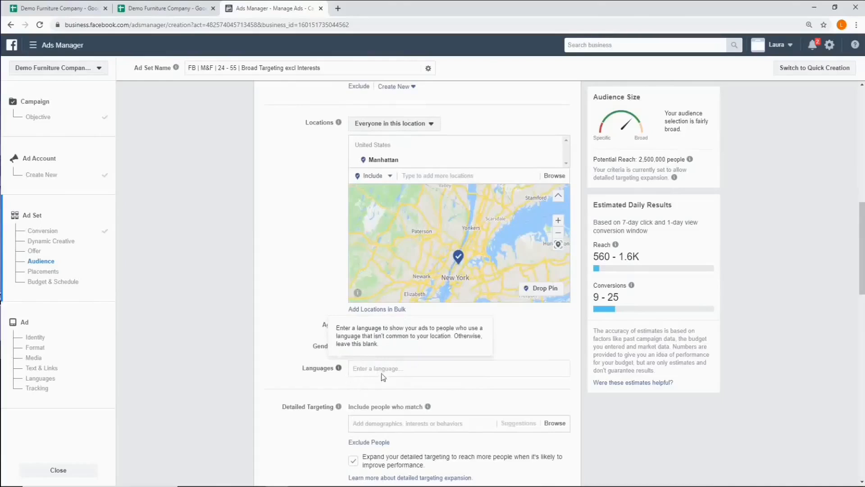
{"action": "scroll", "coordinate": [415, 371], "scroll_direction": "down", "scroll_amount": 3}
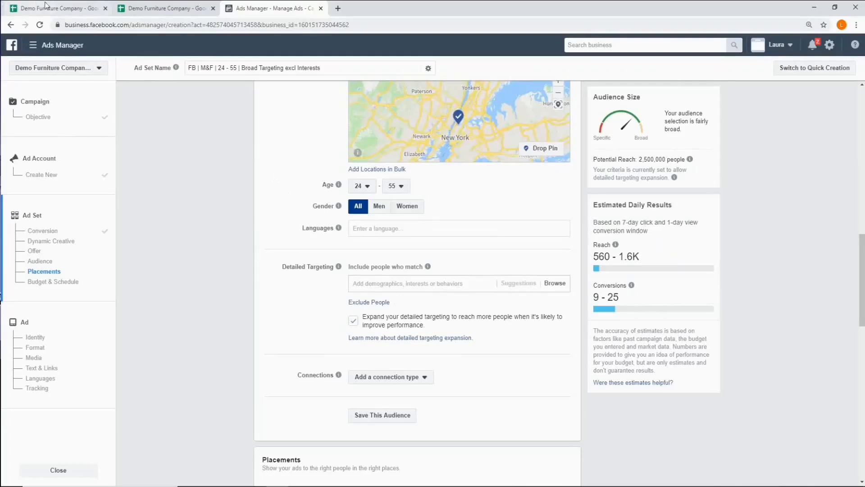
{"action": "left_click", "coordinate": [63, 8]}
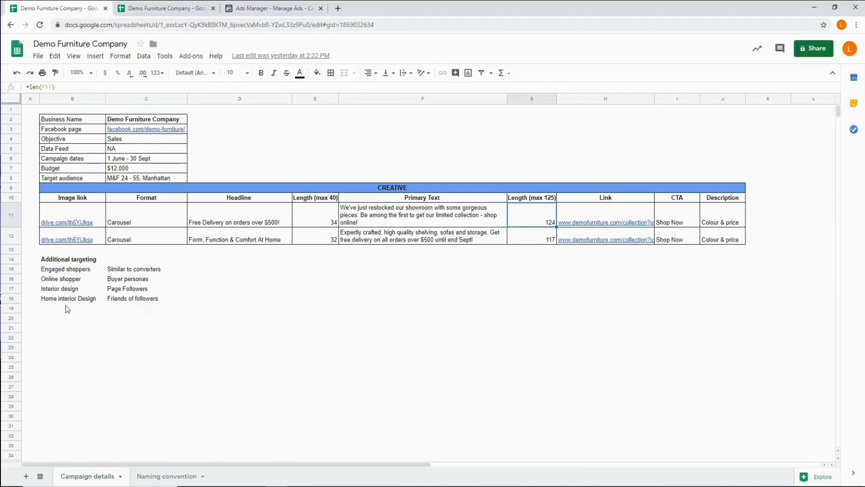
{"action": "left_click", "coordinate": [272, 9]}
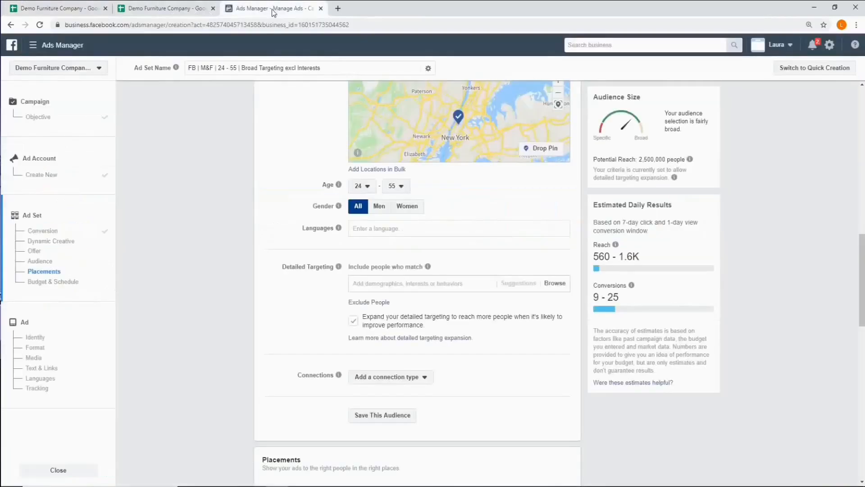
{"action": "scroll", "coordinate": [409, 284], "scroll_direction": "down", "scroll_amount": 1}
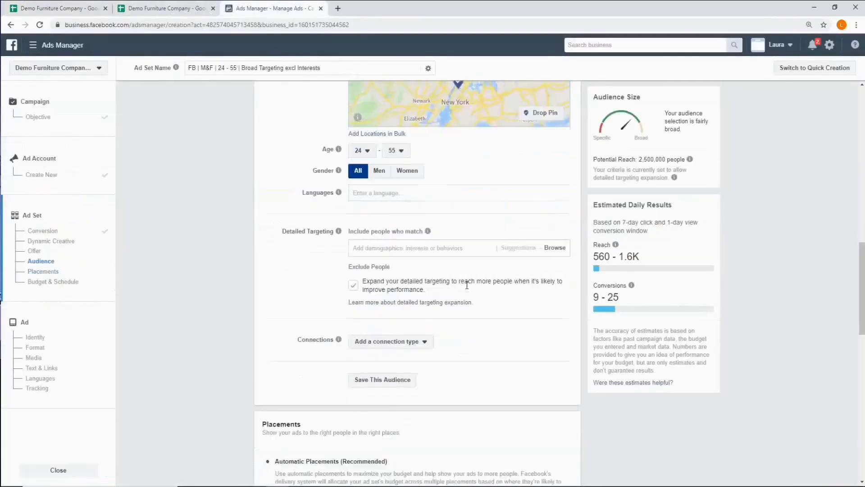
{"action": "left_click", "coordinate": [374, 256]}
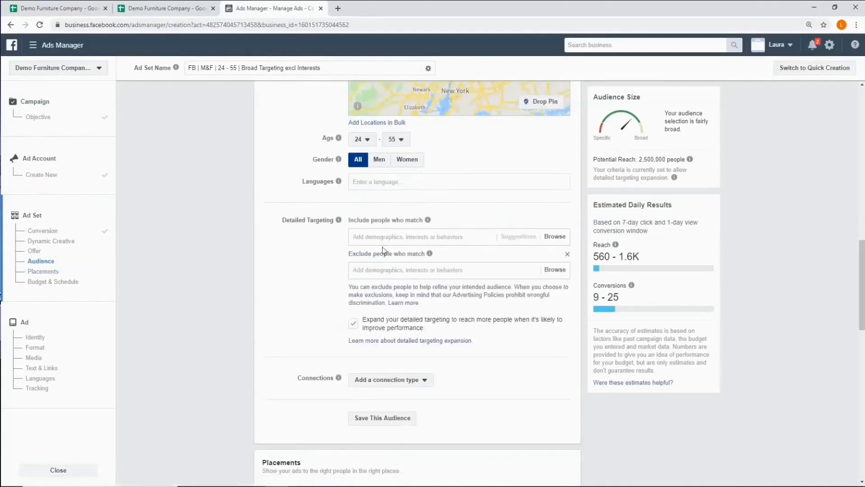
{"action": "left_click", "coordinate": [364, 270]}
{"action": "type", "text": "enga"}
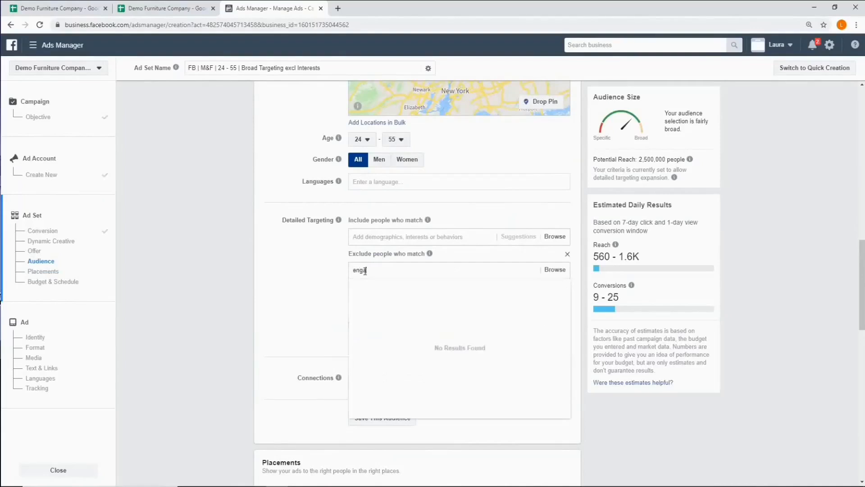
{"action": "type", "text": "ged shoppers"}
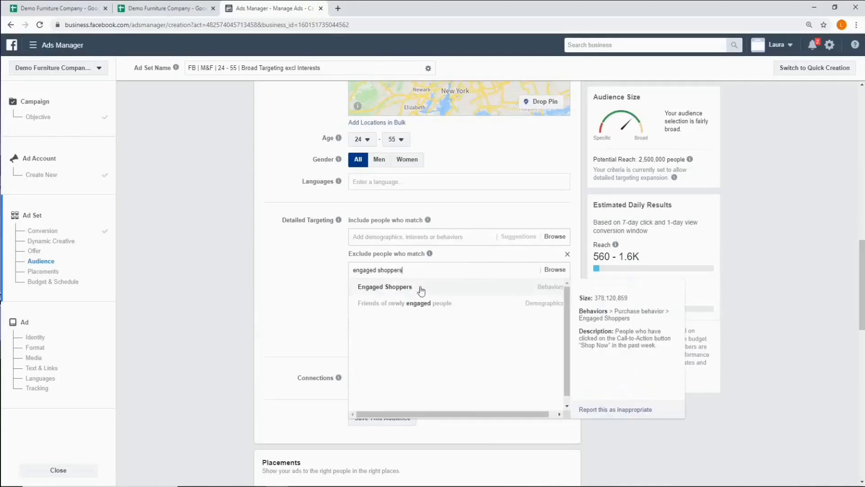
{"action": "left_click", "coordinate": [421, 291]}
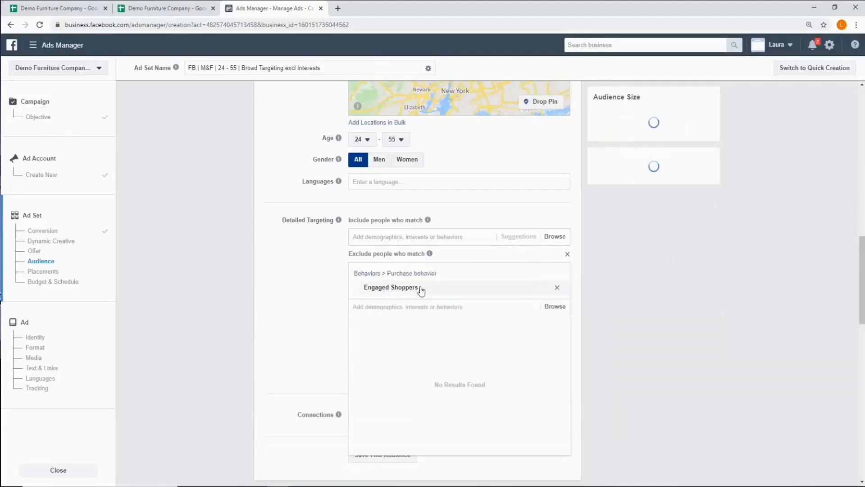
- Add the interests online shopper and Home Interior Design to the detailed targeting exclusions
{"action": "type", "text": "online shopper"}
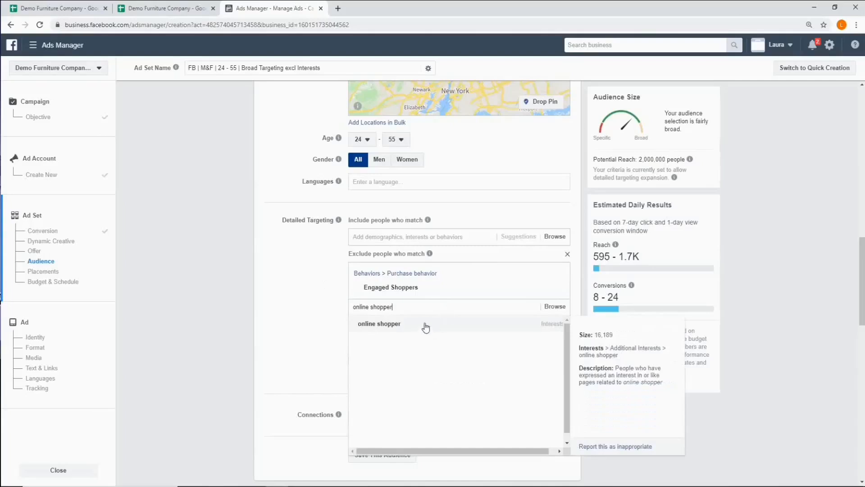
{"action": "left_click", "coordinate": [425, 324]}
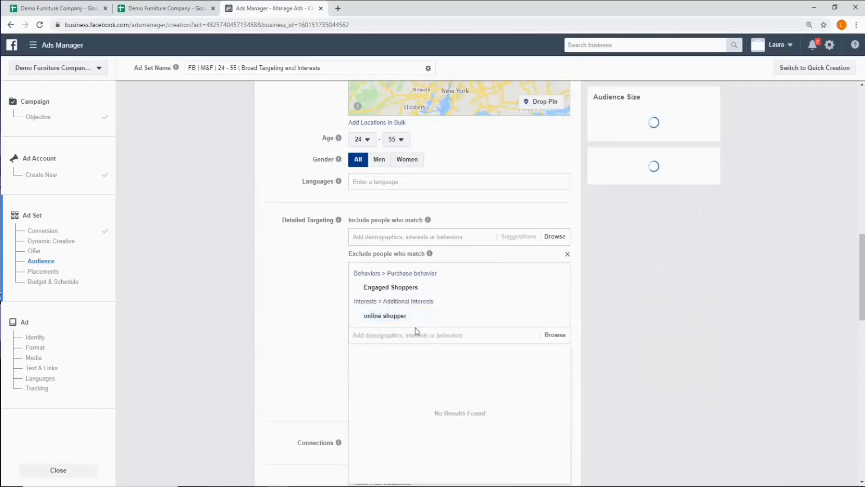
{"action": "type", "text": "ho"}
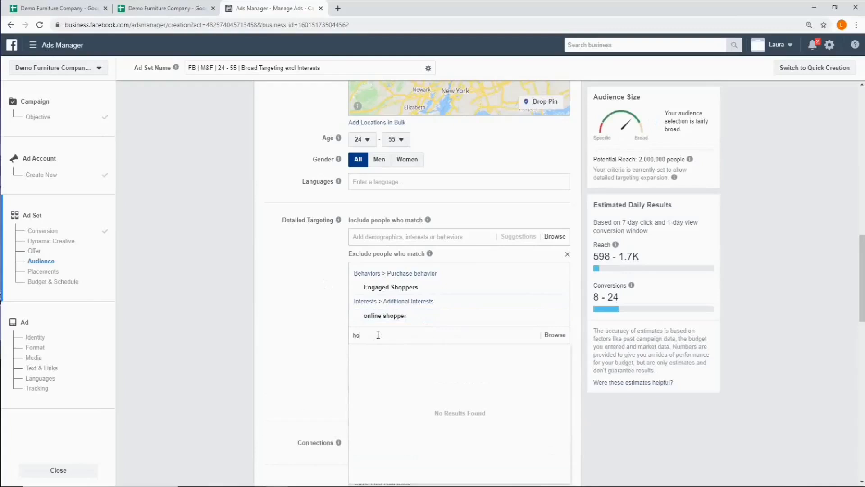
{"action": "type", "text": "me interior"}
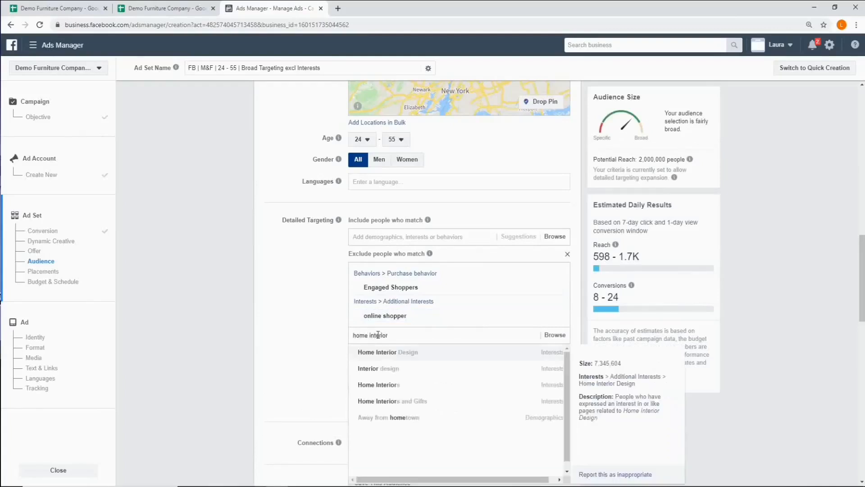
{"action": "left_click", "coordinate": [384, 353]}
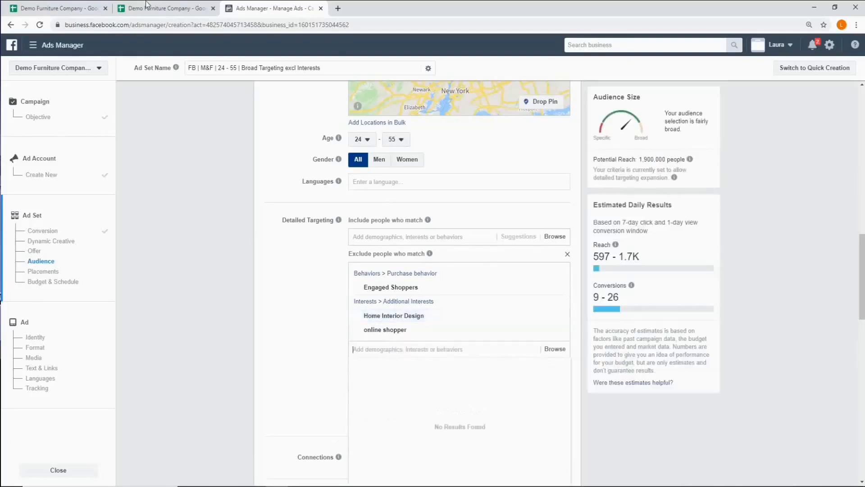
- Check the Additional targeting list in the Campaign details sheet and add Interior design to the detailed targeting exclusions
{"action": "left_click", "coordinate": [39, 10]}
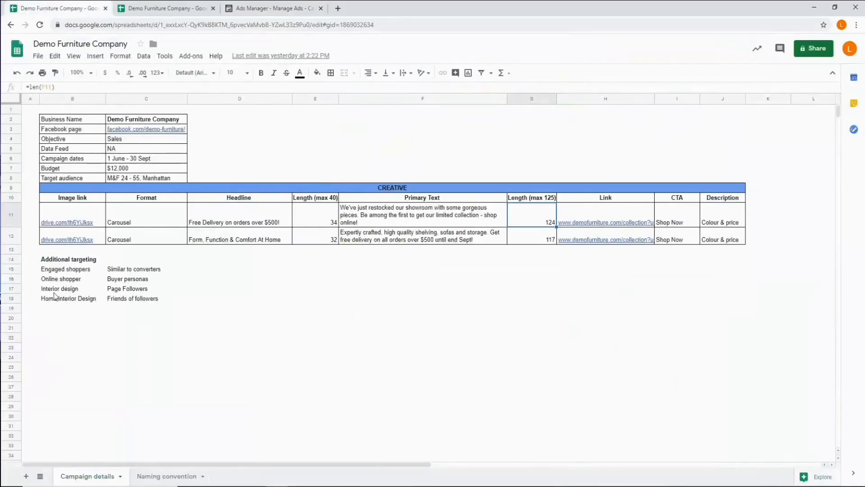
{"action": "left_click", "coordinate": [273, 5]}
{"action": "mouse_move", "coordinate": [388, 332]}
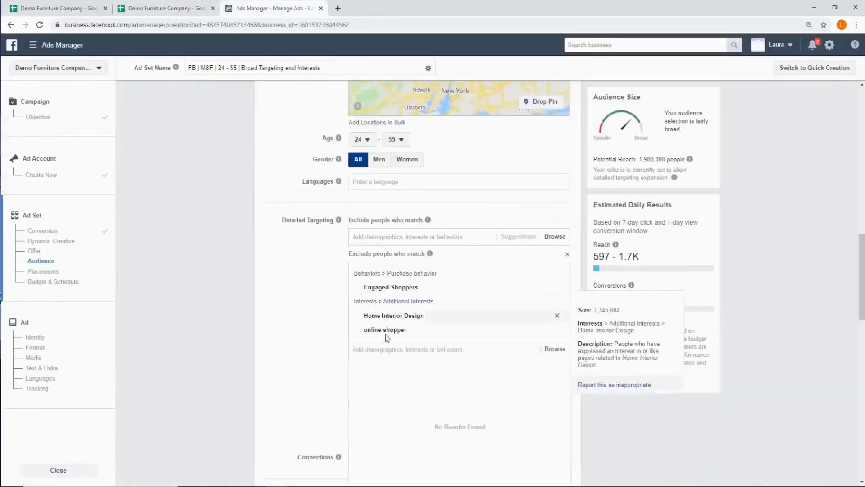
{"action": "type", "text": "inter"}
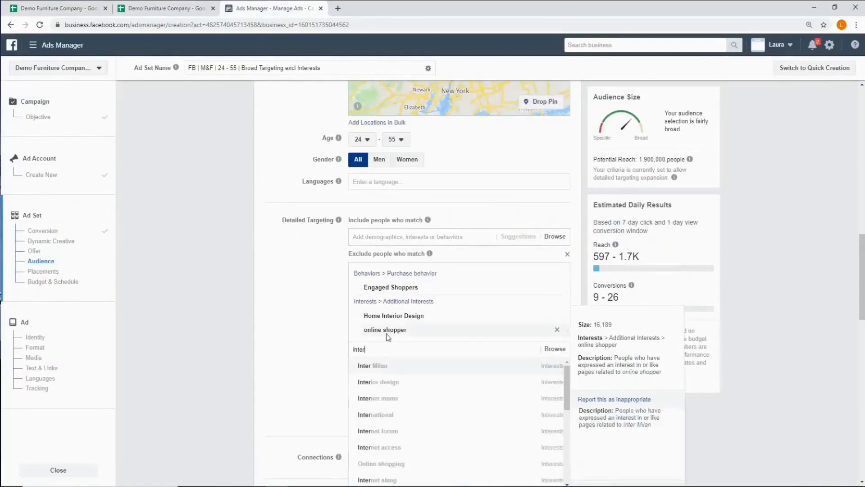
{"action": "left_click", "coordinate": [388, 382]}
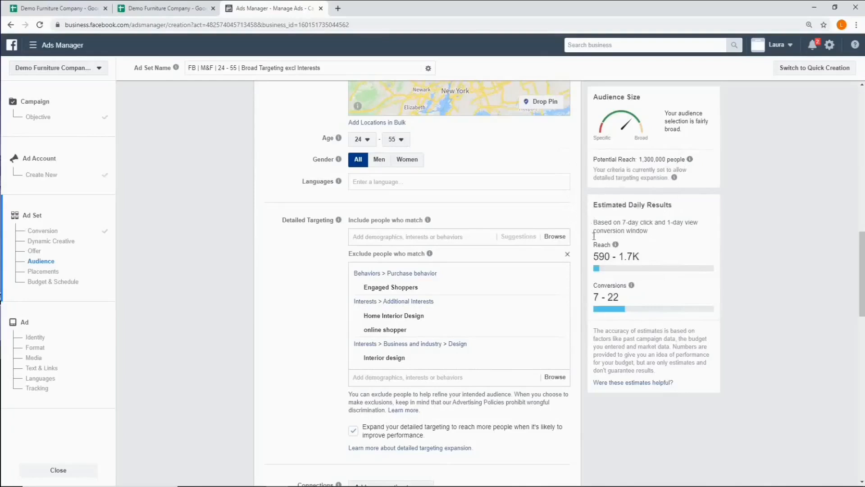
- Review the estimated daily results and turn off detailed targeting expansion for the ad set
{"action": "left_click_drag", "start_coordinate": [594, 205], "coordinate": [627, 205]}
{"action": "mouse_move", "coordinate": [675, 178]}
{"action": "left_click", "coordinate": [752, 226]}
{"action": "scroll", "coordinate": [367, 380], "scroll_direction": "down", "scroll_amount": 1}
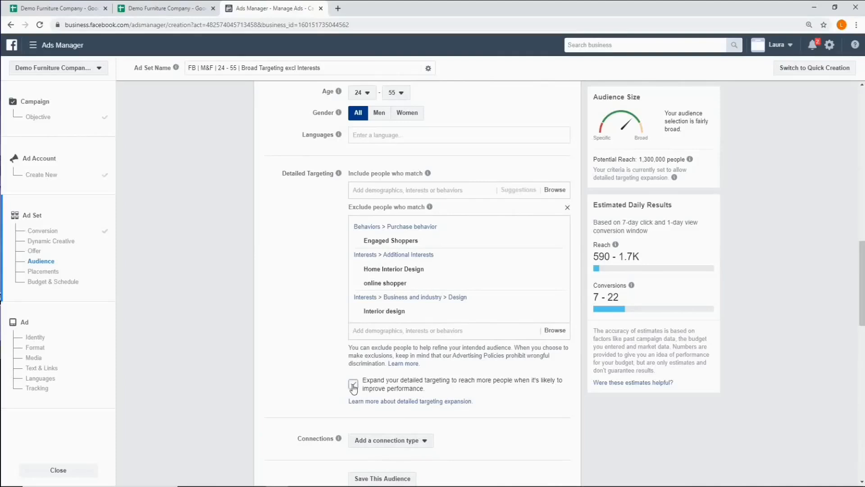
{"action": "left_click", "coordinate": [353, 384]}
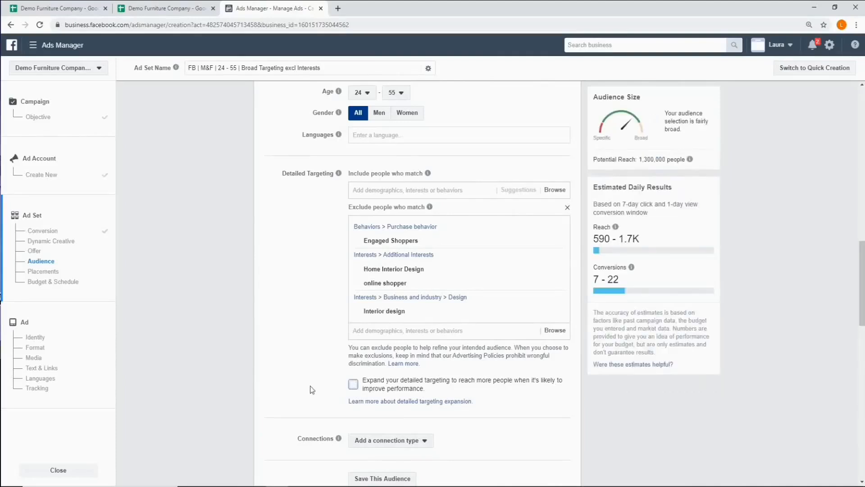
- Start saving the audience and copy the ad set name FB | M&F | 24 - 55 | Broad Targeting excl Interests from the Naming convention sheet
{"action": "scroll", "coordinate": [310, 385], "scroll_direction": "down", "scroll_amount": 3}
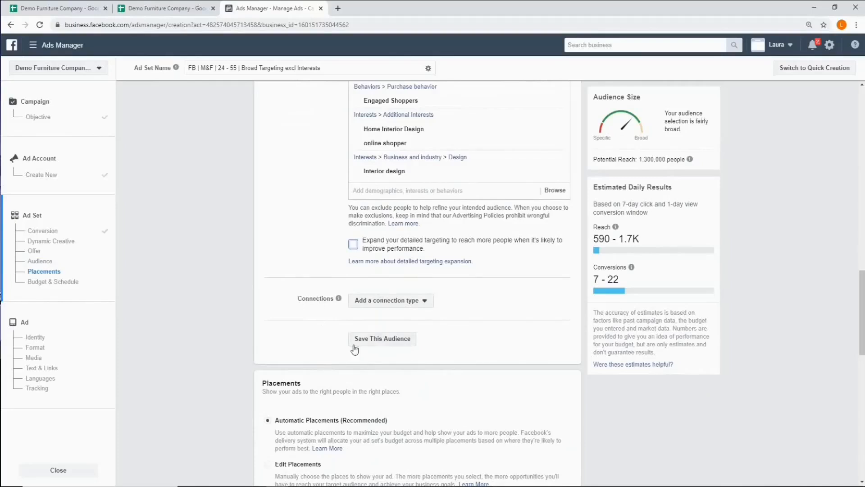
{"action": "left_click", "coordinate": [388, 345]}
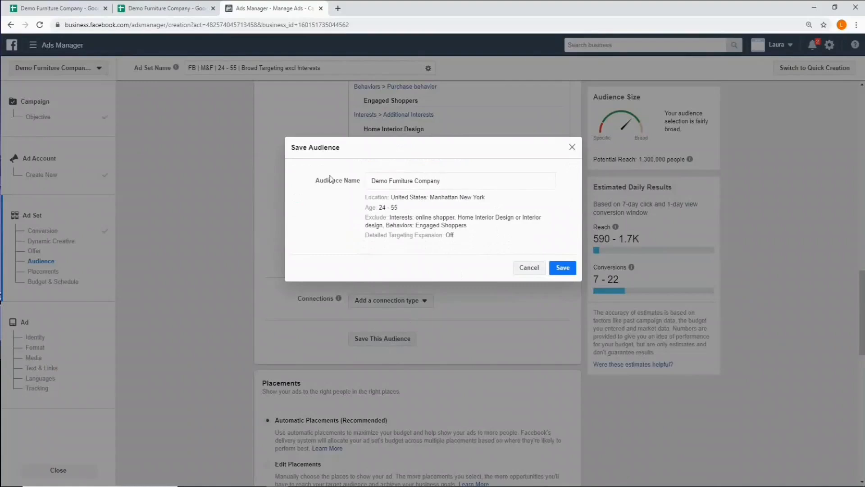
{"action": "left_click", "coordinate": [54, 7]}
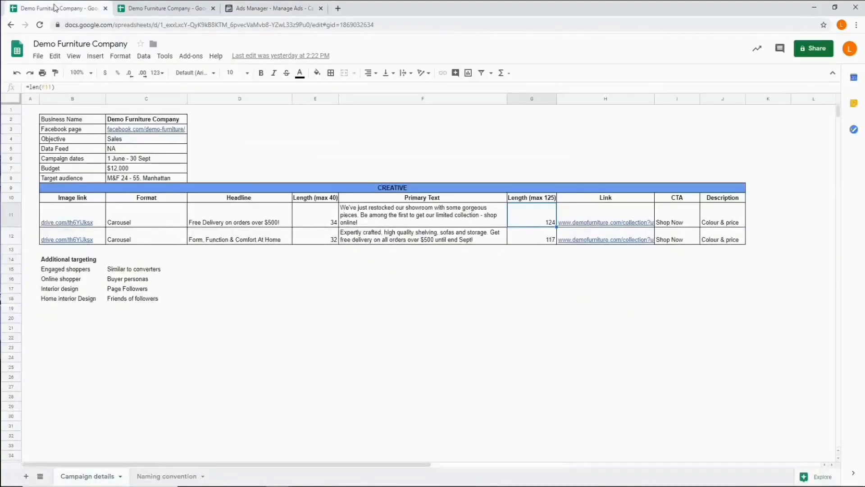
{"action": "left_click", "coordinate": [135, 7]}
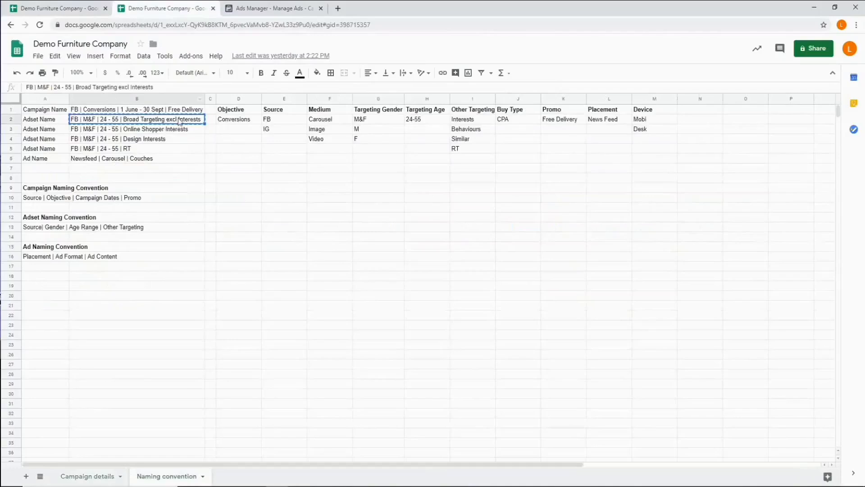
{"action": "right_click", "coordinate": [179, 121]}
{"action": "left_click", "coordinate": [198, 141]}
- Name the audience FB | M&F | 24 - 55 | Broad Targeting excl Interests | Manhattan in Ads Manager and save it
{"action": "left_click", "coordinate": [272, 5]}
{"action": "left_click", "coordinate": [446, 182]}
{"action": "left_click_drag", "start_coordinate": [446, 182], "coordinate": [366, 182]}
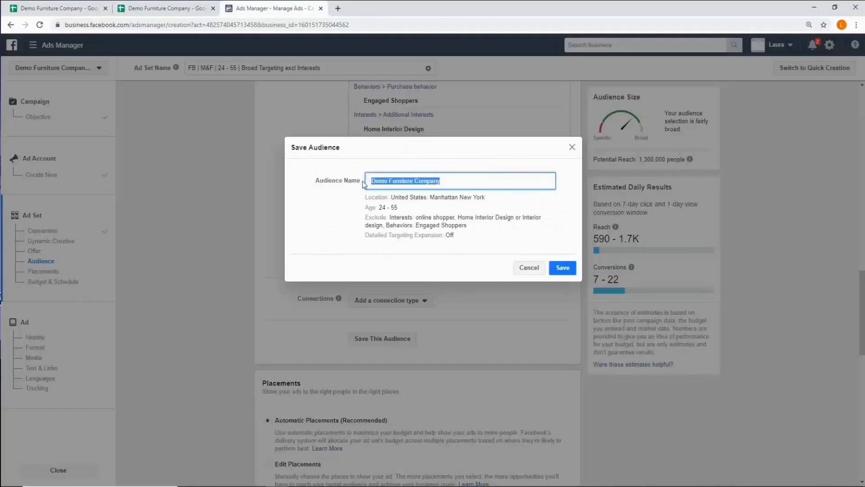
{"action": "right_click", "coordinate": [394, 182]}
{"action": "left_click", "coordinate": [414, 223]}
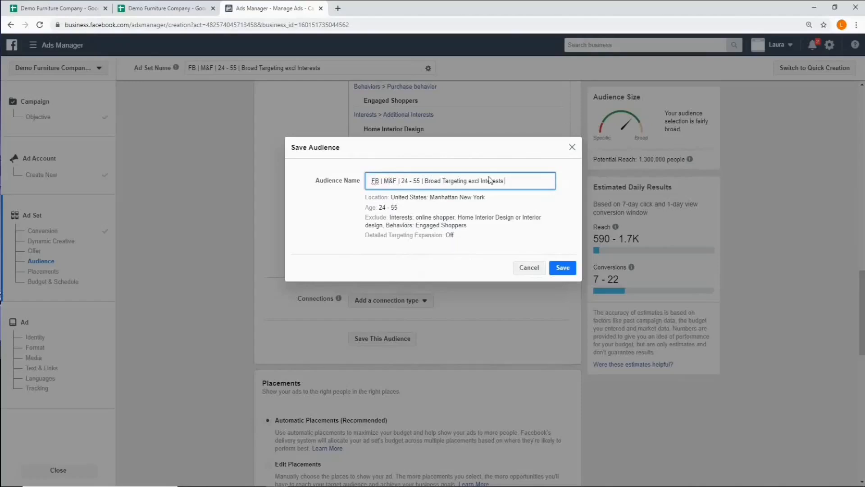
{"action": "type", "text": "| Manhattan"}
{"action": "left_click", "coordinate": [563, 272]}
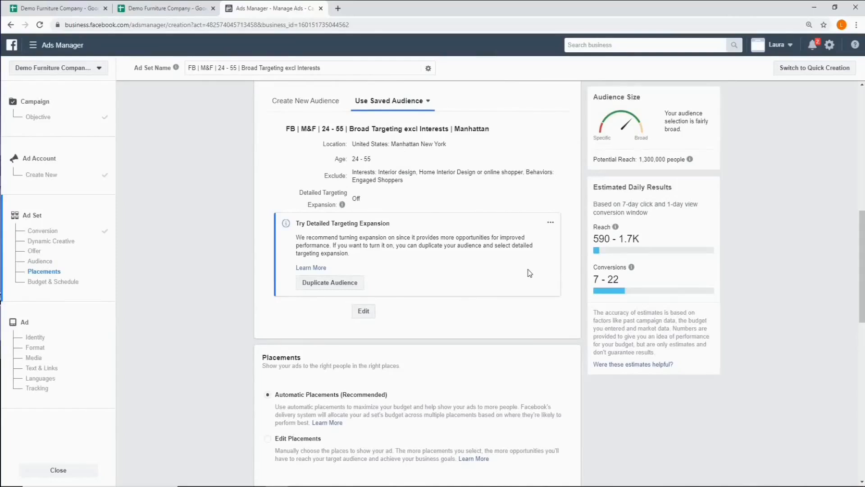
- Switch the ad set from automatic placements to Edit Placements and check the device options, keeping All Devices
{"action": "scroll", "coordinate": [529, 273], "scroll_direction": "down", "scroll_amount": 4}
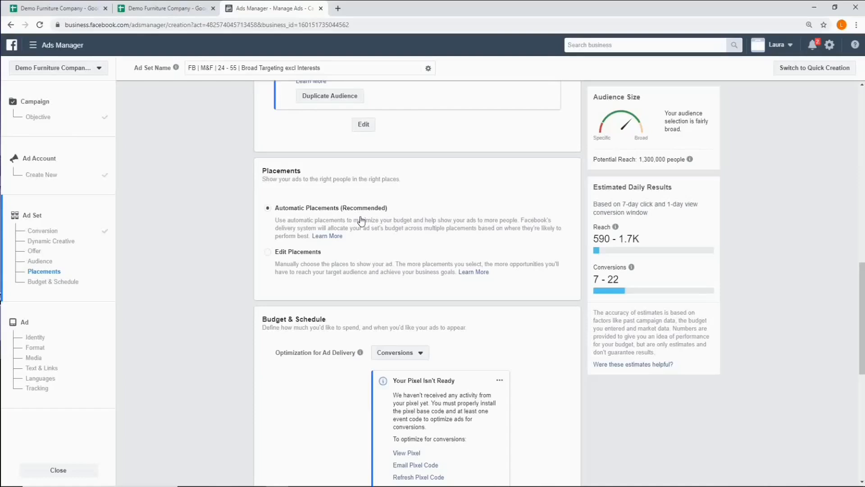
{"action": "scroll", "coordinate": [362, 221], "scroll_direction": "down", "scroll_amount": 1}
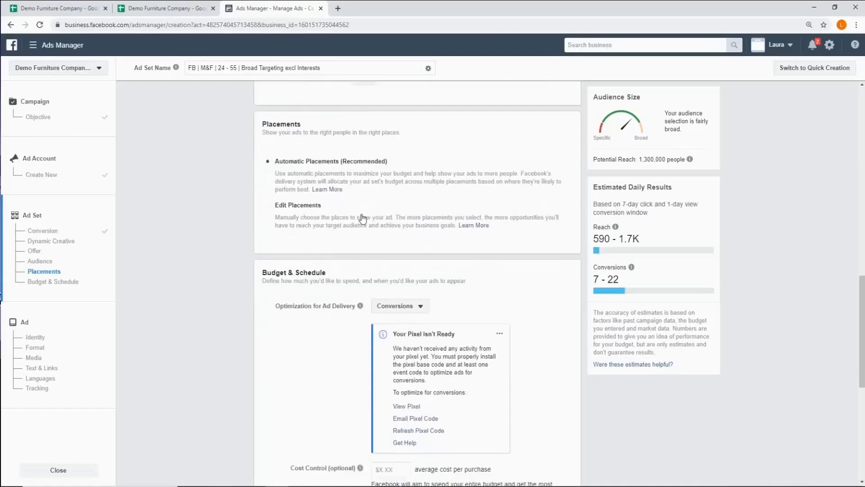
{"action": "left_click", "coordinate": [269, 209]}
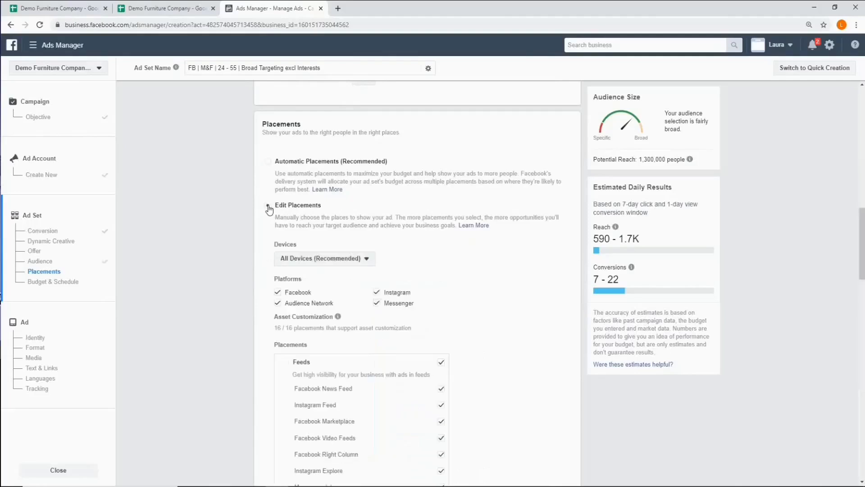
{"action": "scroll", "coordinate": [429, 216], "scroll_direction": "down", "scroll_amount": 1}
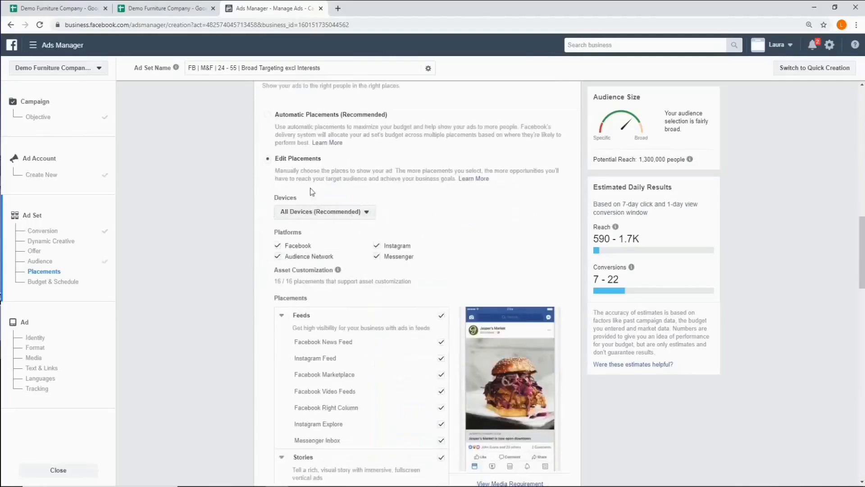
{"action": "left_click", "coordinate": [367, 215]}
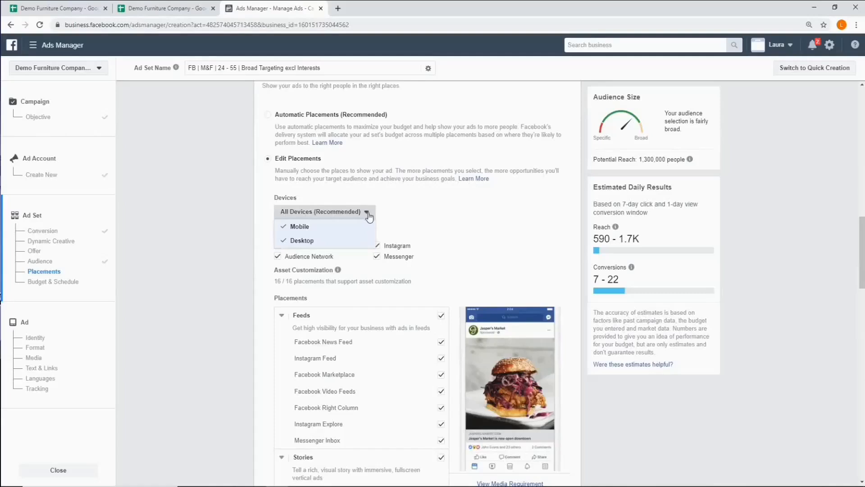
{"action": "left_click", "coordinate": [366, 215]}
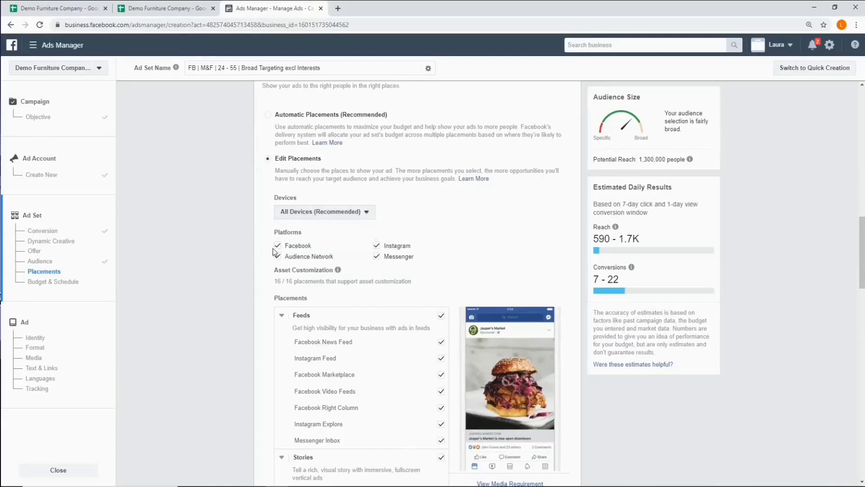
- Remove Instagram, Messenger and Audience Network from the ad set's platforms, keeping only Facebook
{"action": "left_click", "coordinate": [377, 246]}
{"action": "left_click", "coordinate": [376, 256]}
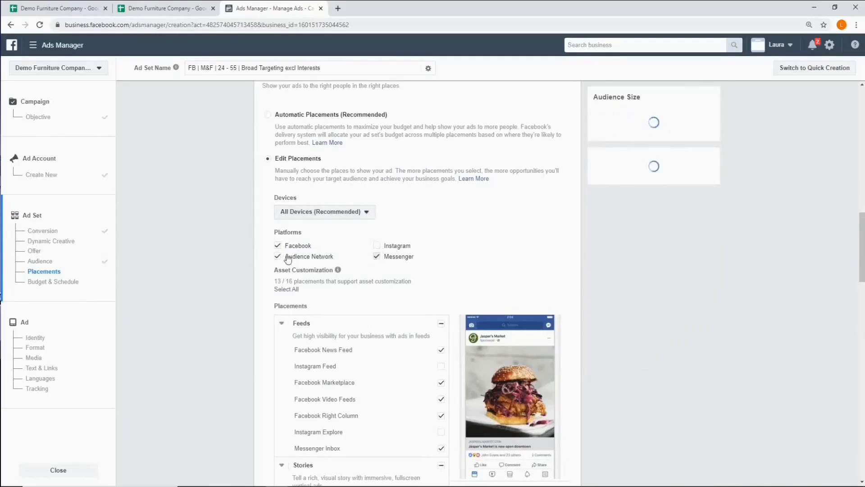
{"action": "left_click", "coordinate": [278, 257]}
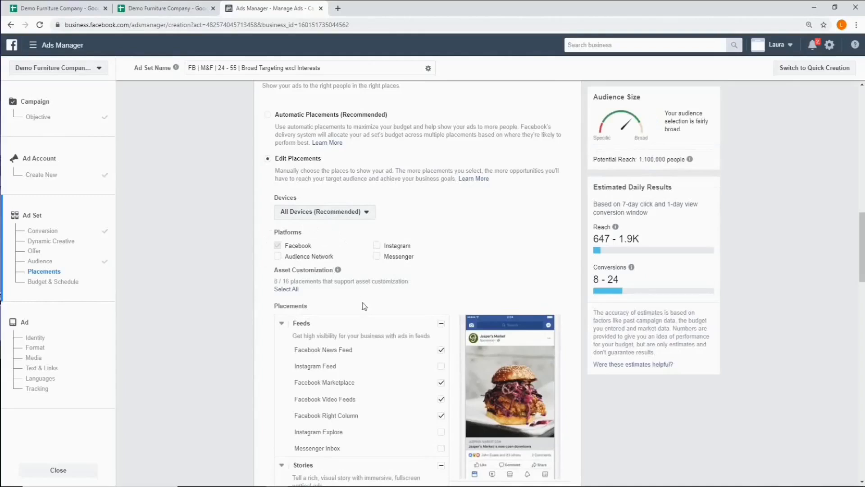
- Review the placement list and limit the Feeds placements to Facebook News Feed only
{"action": "scroll", "coordinate": [364, 307], "scroll_direction": "down", "scroll_amount": 4}
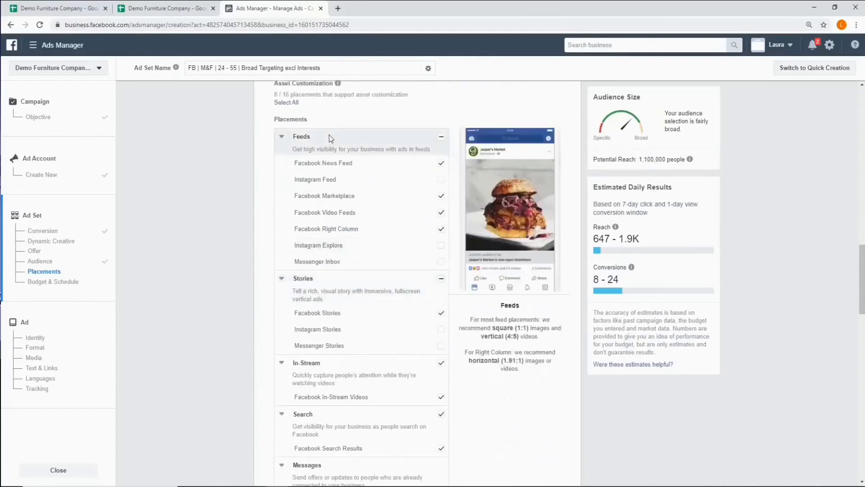
{"action": "scroll", "coordinate": [356, 186], "scroll_direction": "up", "scroll_amount": 2}
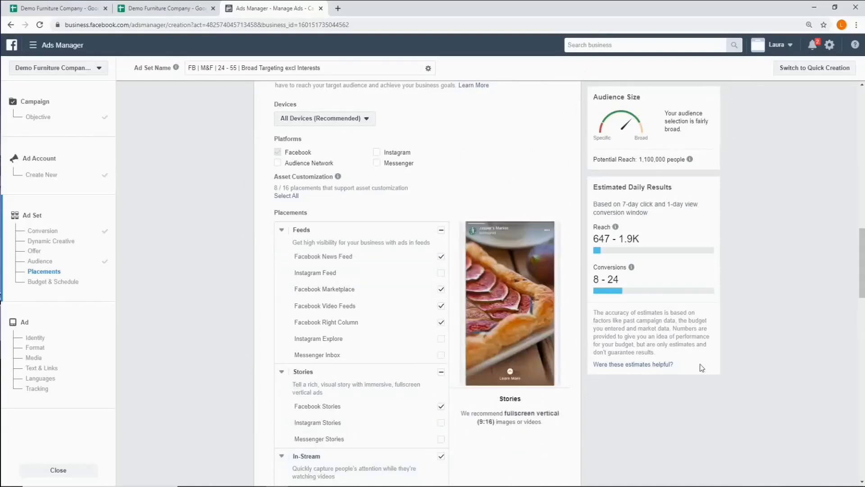
{"action": "mouse_move", "coordinate": [631, 267]}
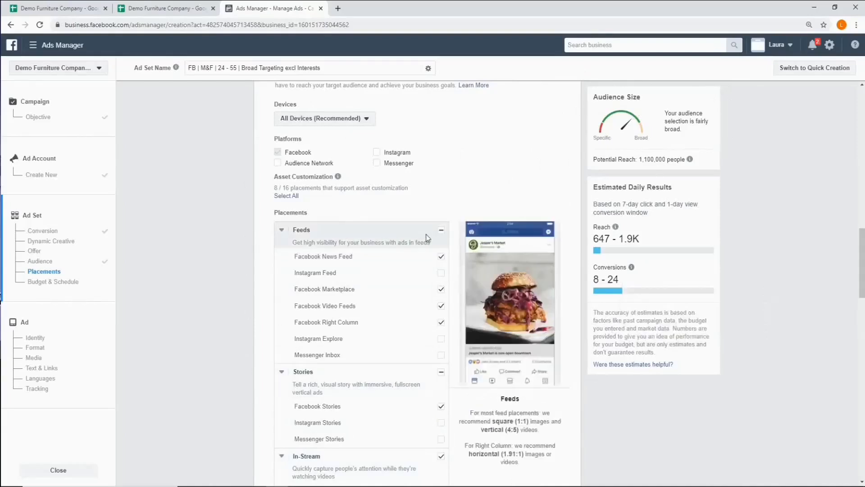
{"action": "left_click", "coordinate": [441, 232]}
{"action": "left_click", "coordinate": [441, 232]}
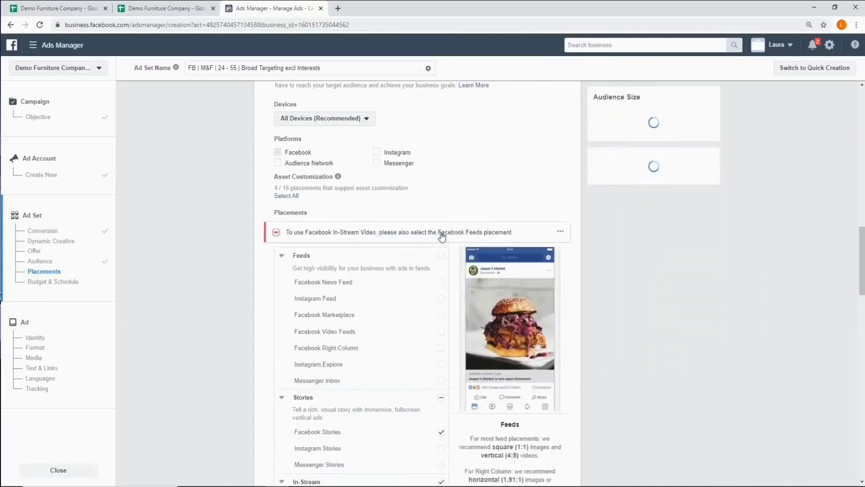
{"action": "left_click", "coordinate": [441, 287]}
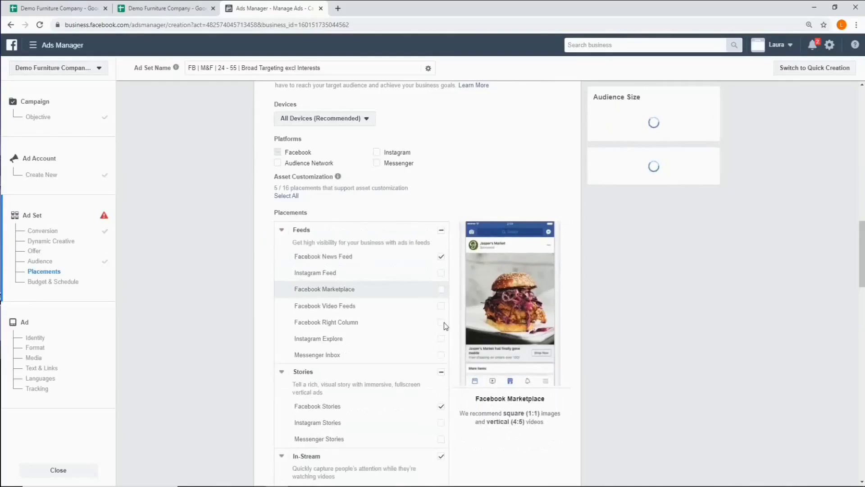
- Deselect all Stories placements and the remaining In-Stream, Search and In-Article placements, leaving only Facebook News Feed
{"action": "scroll", "coordinate": [253, 353], "scroll_direction": "down", "scroll_amount": 3}
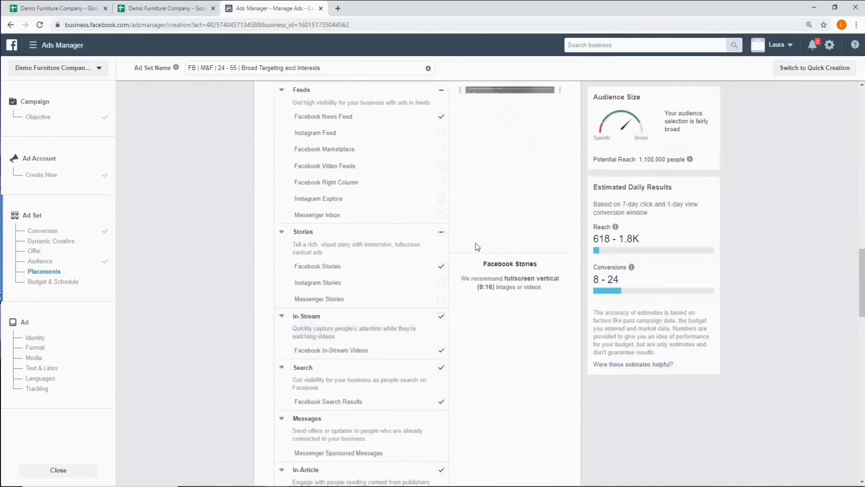
{"action": "left_click", "coordinate": [441, 233]}
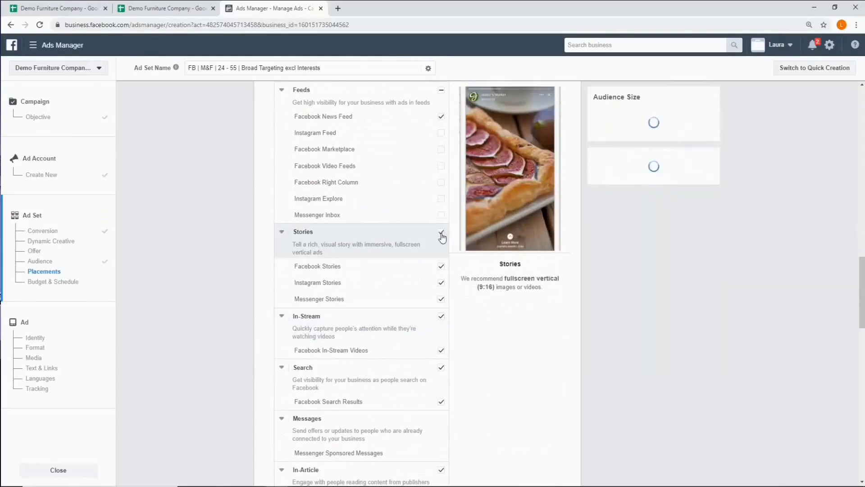
{"action": "left_click", "coordinate": [442, 236]}
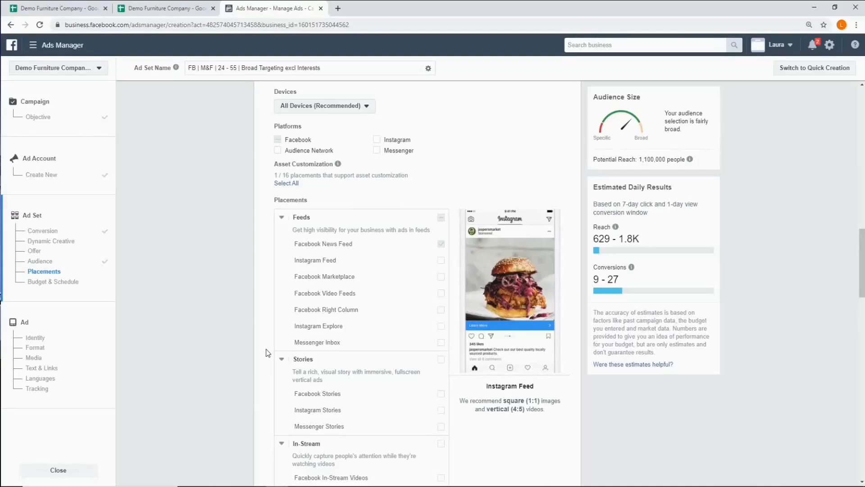
- Review the options for specific mobile devices and operating systems, then go to the Budget & Schedule section
{"action": "scroll", "coordinate": [282, 358], "scroll_direction": "down", "scroll_amount": 1}
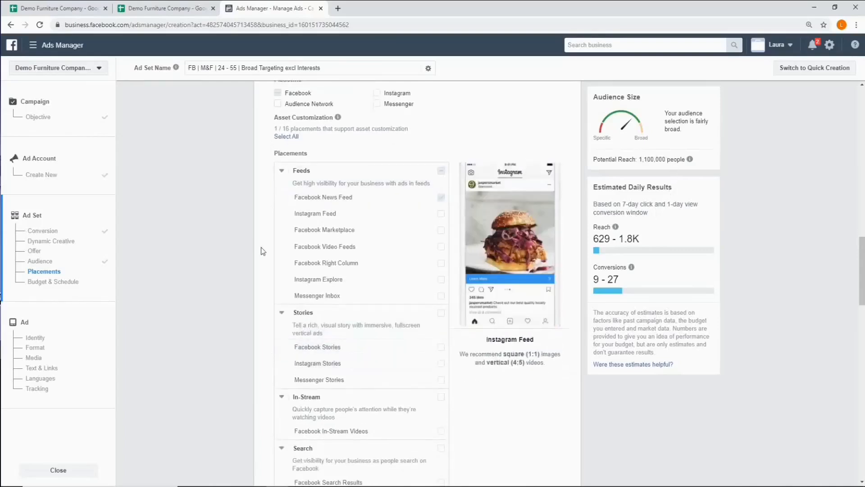
{"action": "scroll", "coordinate": [264, 254], "scroll_direction": "down", "scroll_amount": 5}
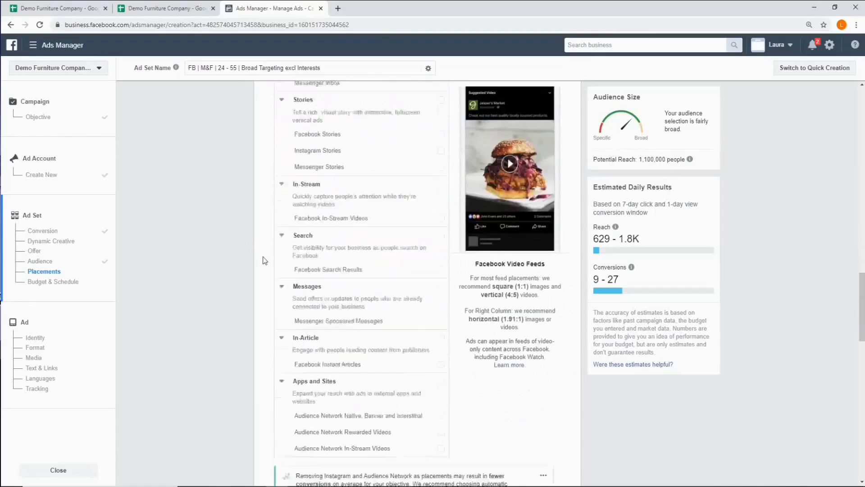
{"action": "scroll", "coordinate": [264, 260], "scroll_direction": "down", "scroll_amount": 9}
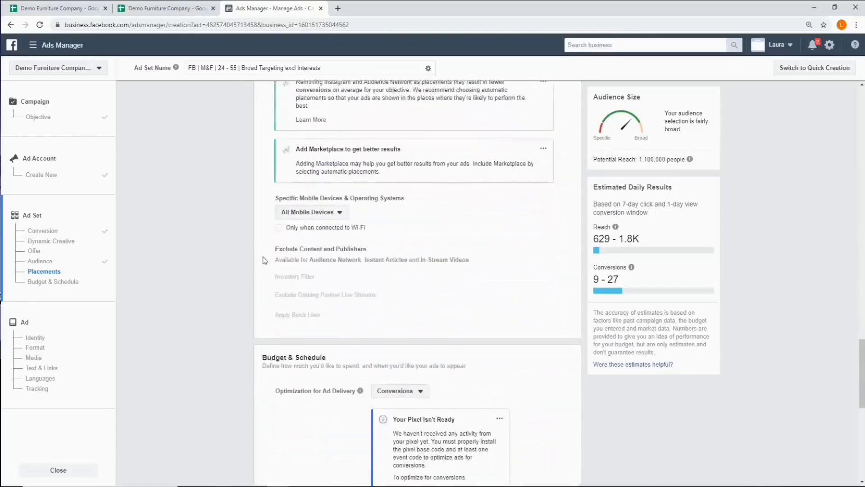
{"action": "scroll", "coordinate": [265, 260], "scroll_direction": "down", "scroll_amount": 1}
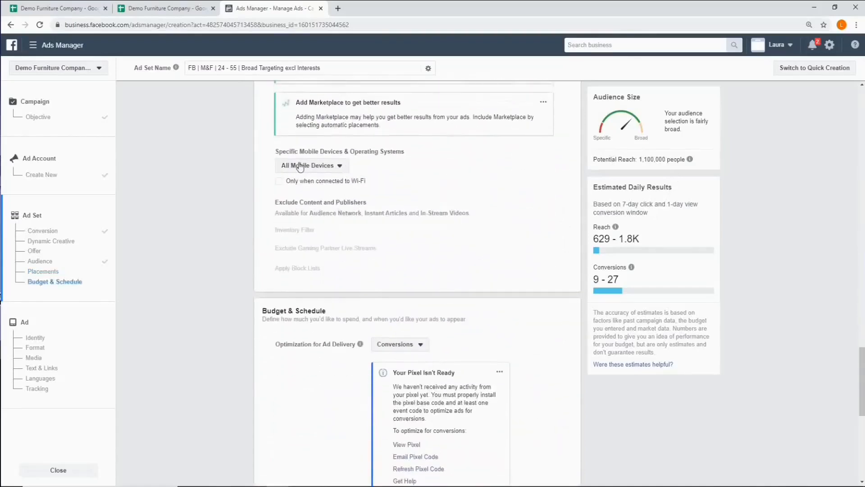
{"action": "left_click", "coordinate": [339, 167]}
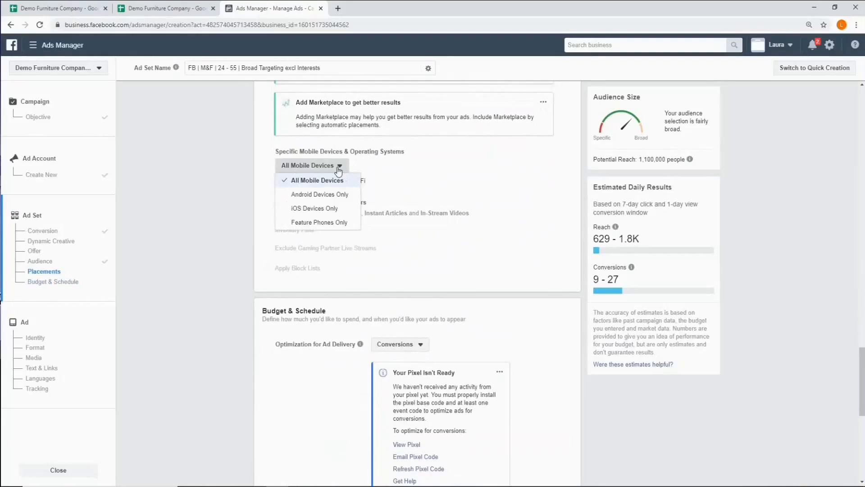
{"action": "left_click", "coordinate": [338, 171]}
{"action": "scroll", "coordinate": [276, 196], "scroll_direction": "up", "scroll_amount": 1}
{"action": "scroll", "coordinate": [277, 196], "scroll_direction": "down", "scroll_amount": 5}
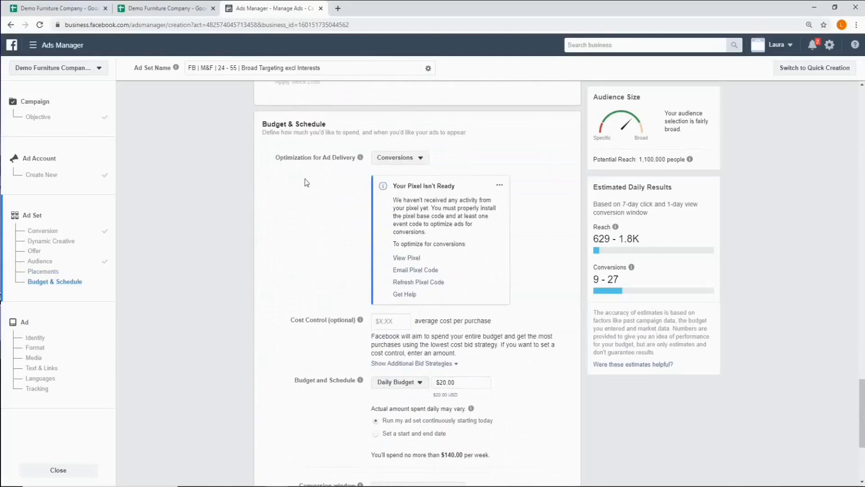
- Check the budget type options and the campaign details sheet, and set the ad set's daily budget to $98.30
{"action": "mouse_move", "coordinate": [360, 158]}
{"action": "scroll", "coordinate": [315, 262], "scroll_direction": "down", "scroll_amount": 1}
{"action": "scroll", "coordinate": [315, 262], "scroll_direction": "down", "scroll_amount": 1}
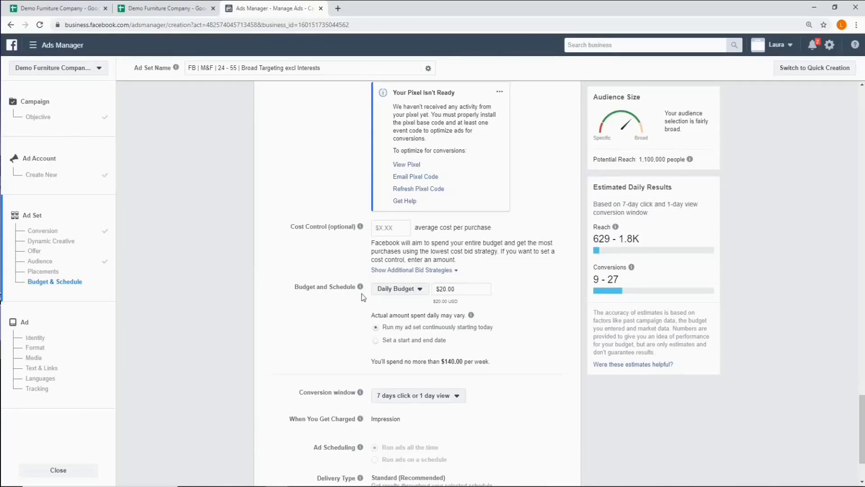
{"action": "left_click", "coordinate": [414, 293]}
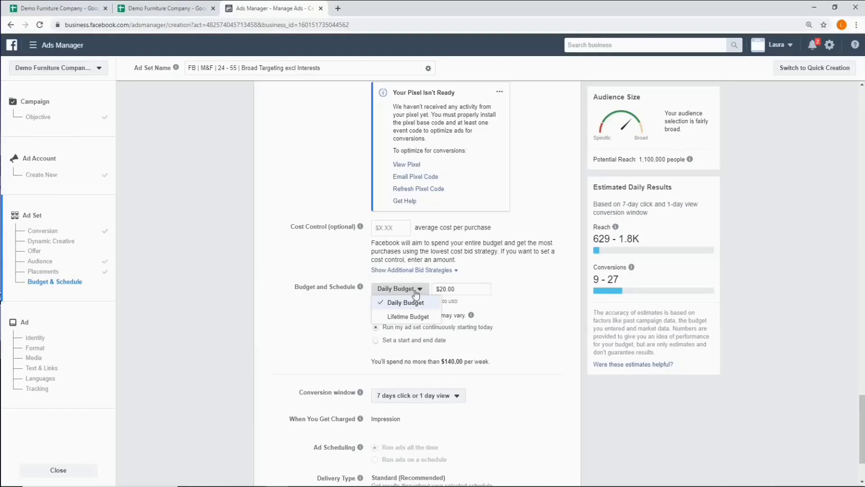
{"action": "left_click", "coordinate": [415, 291]}
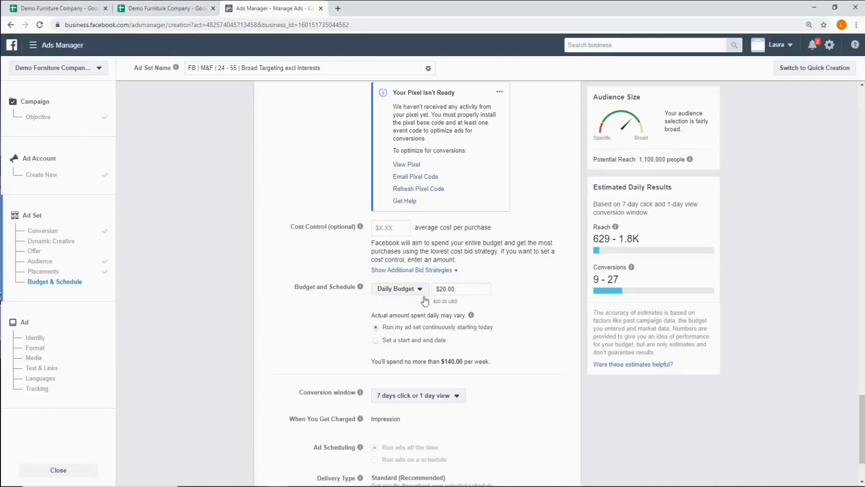
{"action": "left_click", "coordinate": [54, 8]}
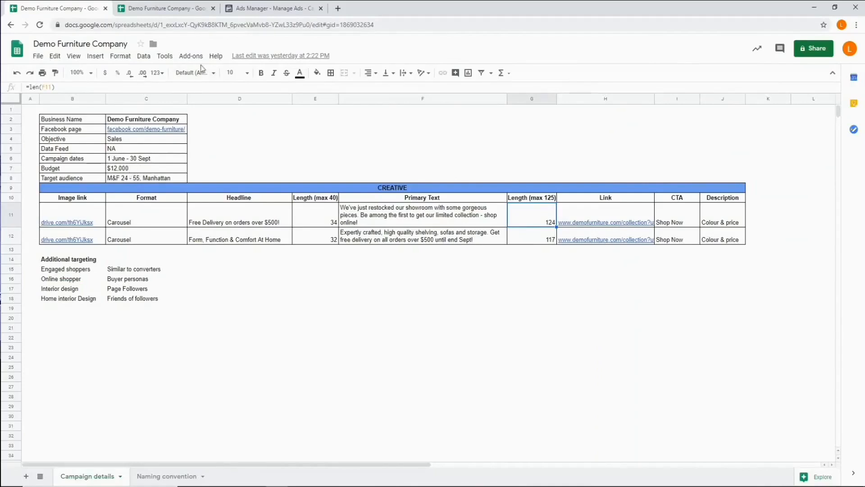
{"action": "left_click", "coordinate": [273, 4]}
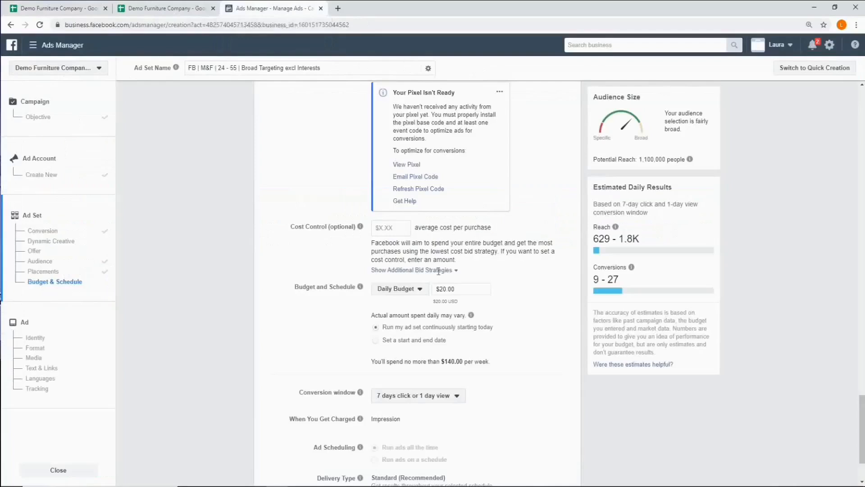
{"action": "left_click_drag", "start_coordinate": [460, 290], "coordinate": [433, 294]}
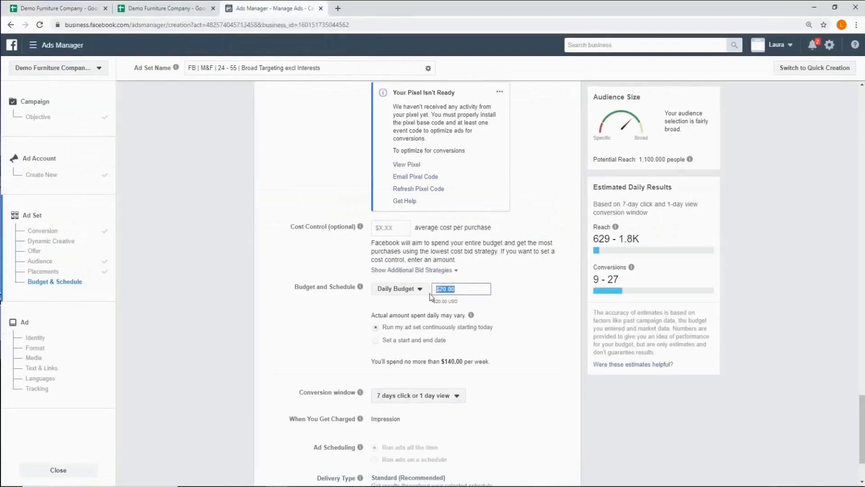
{"action": "type", "text": "98.3"}
{"action": "left_click", "coordinate": [523, 310]}
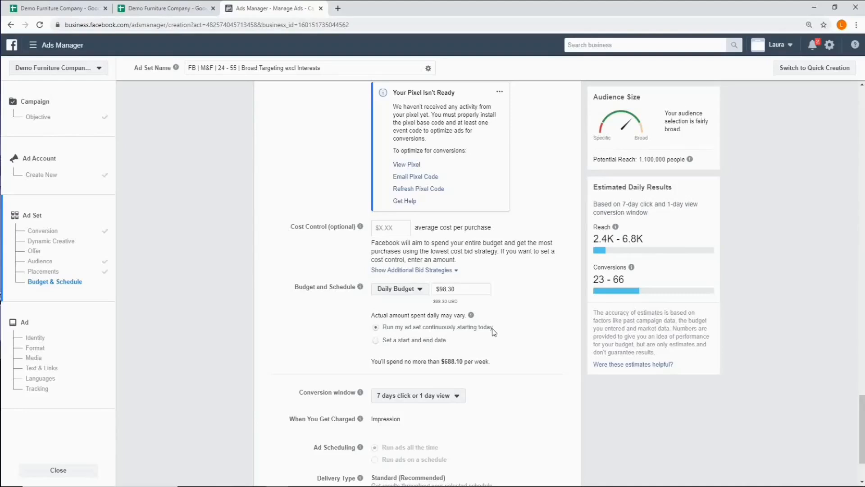
- Set the ad set's conversion window to 7 days click and continue to the ad setup
{"action": "scroll", "coordinate": [493, 329], "scroll_direction": "down", "scroll_amount": 2}
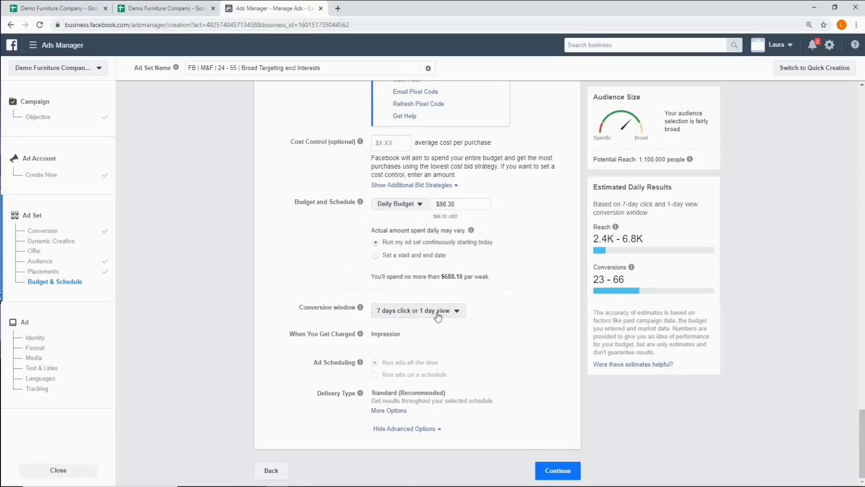
{"action": "left_click", "coordinate": [462, 315]}
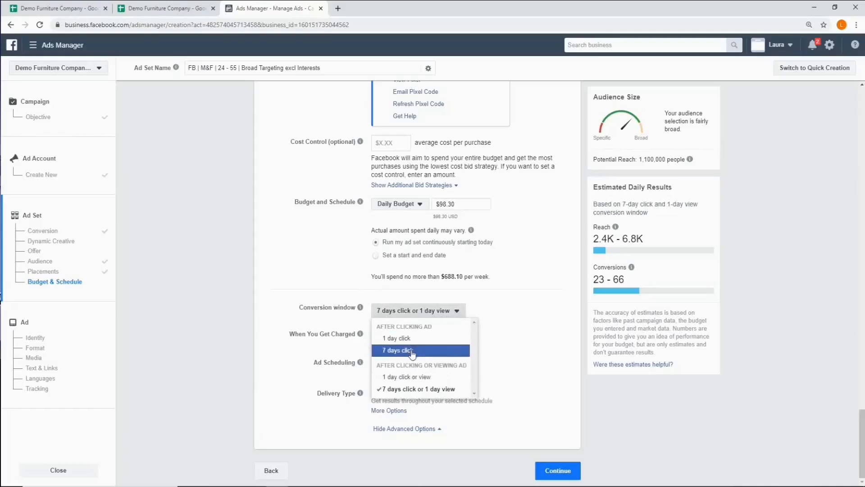
{"action": "left_click", "coordinate": [412, 351]}
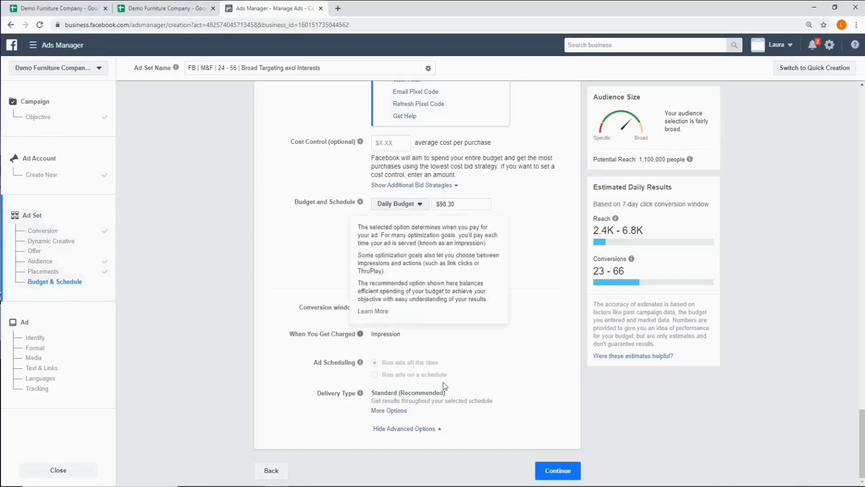
{"action": "left_click", "coordinate": [558, 477]}
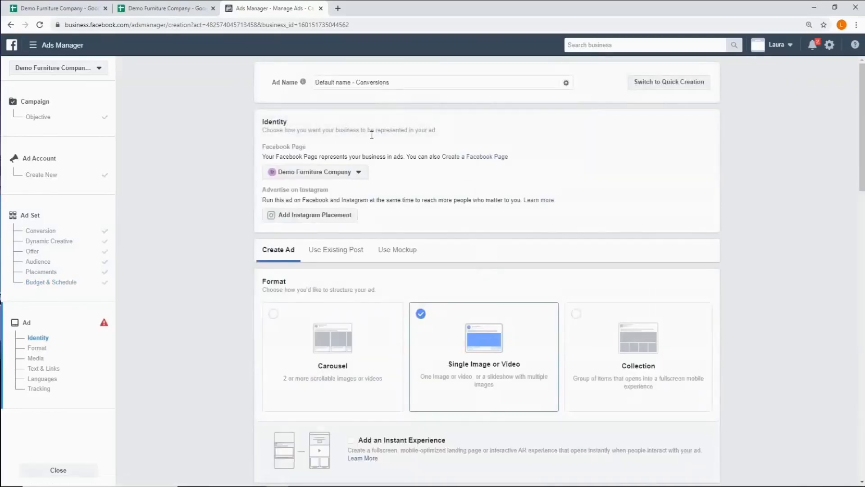
- Copy the ad name "Newsfeed | Carousel | Couches" from the naming convention sheet in Google Sheets and use it as the ad's name in Ads Manager
{"action": "left_click", "coordinate": [147, 7]}
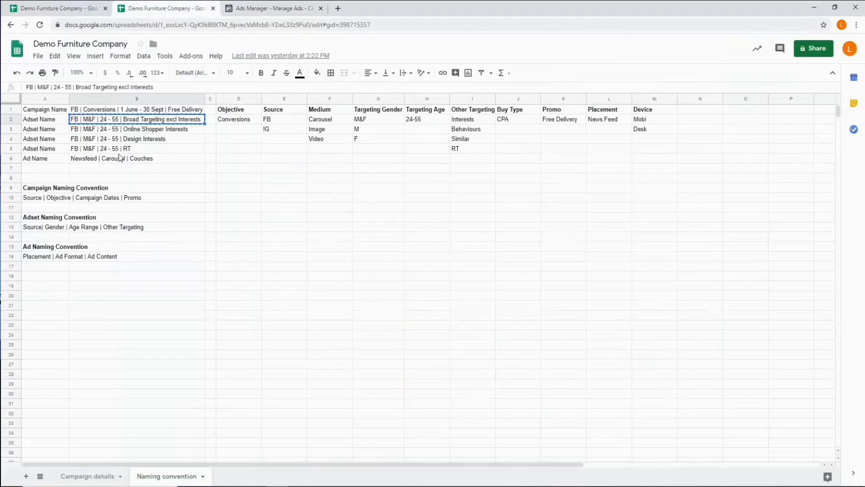
{"action": "key", "text": "ctrl+c"}
{"action": "left_click", "coordinate": [148, 160]}
{"action": "right_click", "coordinate": [149, 160]}
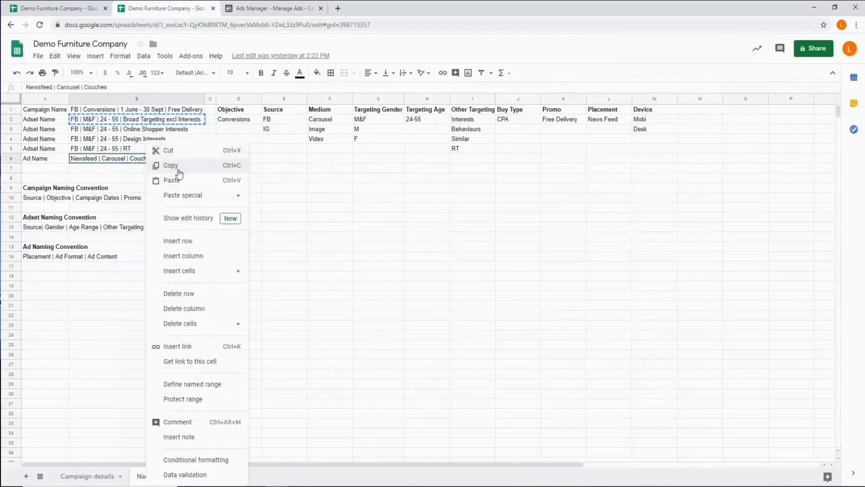
{"action": "left_click", "coordinate": [174, 167]}
{"action": "left_click", "coordinate": [269, 8]}
{"action": "key", "text": "ctrl+v"}
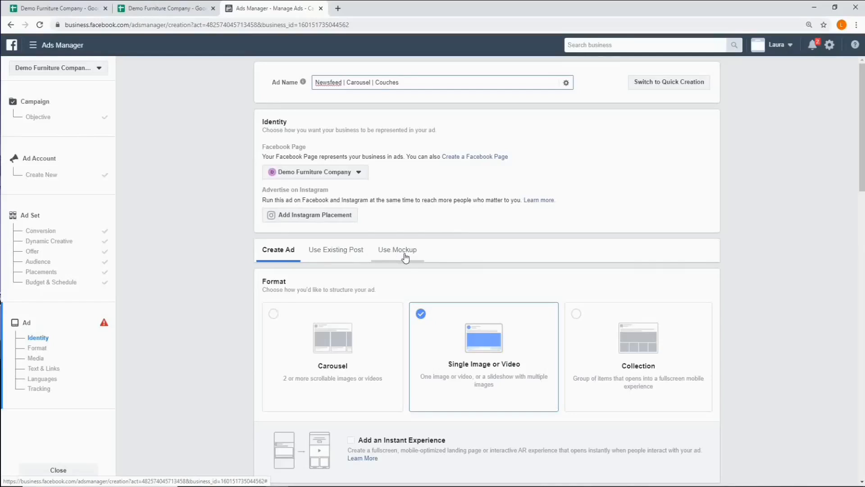
- Choose Carousel as the ad's format
{"action": "scroll", "coordinate": [405, 256], "scroll_direction": "down", "scroll_amount": 1}
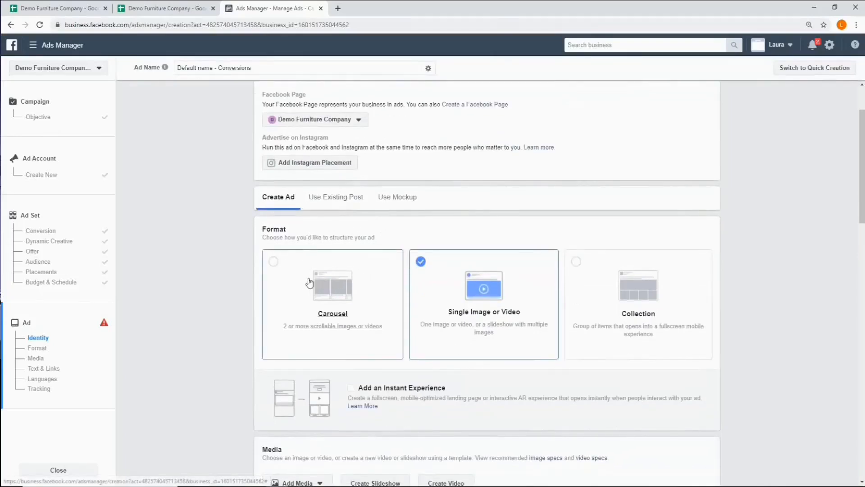
{"action": "left_click", "coordinate": [273, 262]}
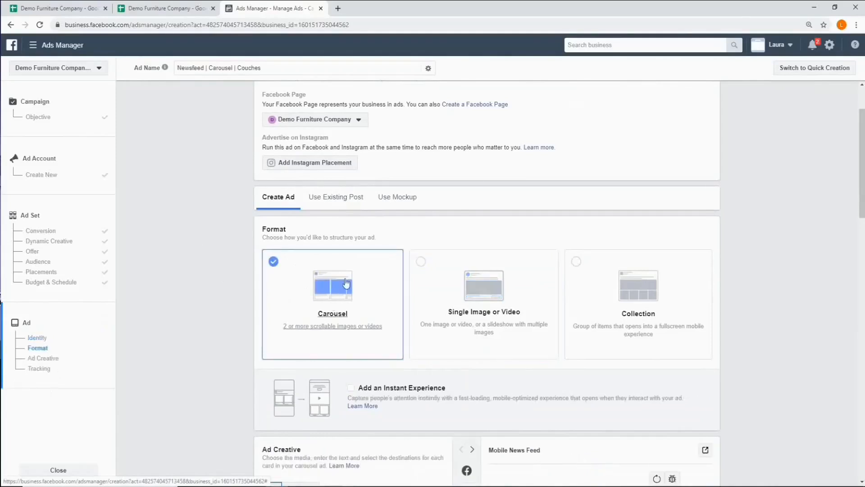
{"action": "scroll", "coordinate": [320, 347], "scroll_direction": "down", "scroll_amount": 1}
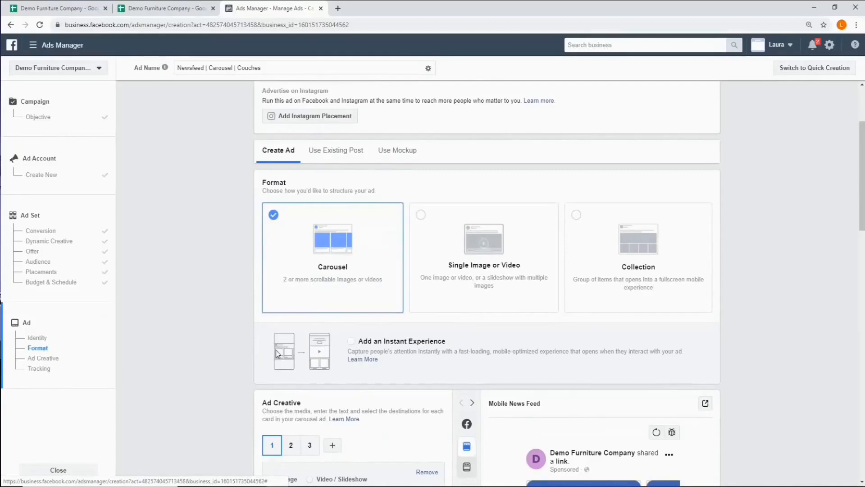
- Assign the account image "carousel 1080 1.jpg", showing the wall shelf with flowers, to the first carousel card
{"action": "scroll", "coordinate": [276, 353], "scroll_direction": "down", "scroll_amount": 6}
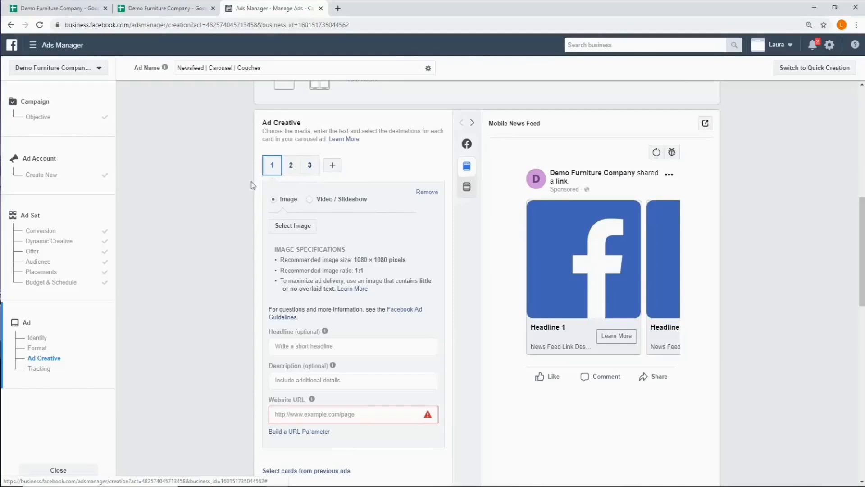
{"action": "left_click", "coordinate": [296, 235]}
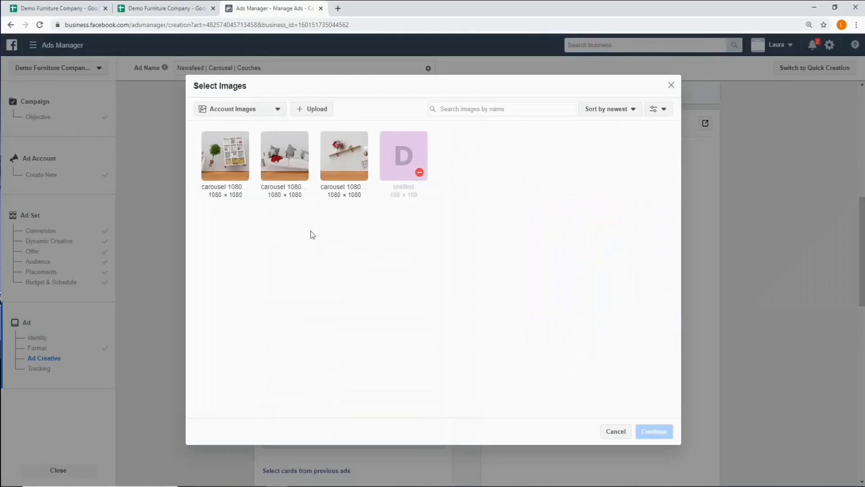
{"action": "left_click", "coordinate": [317, 113]}
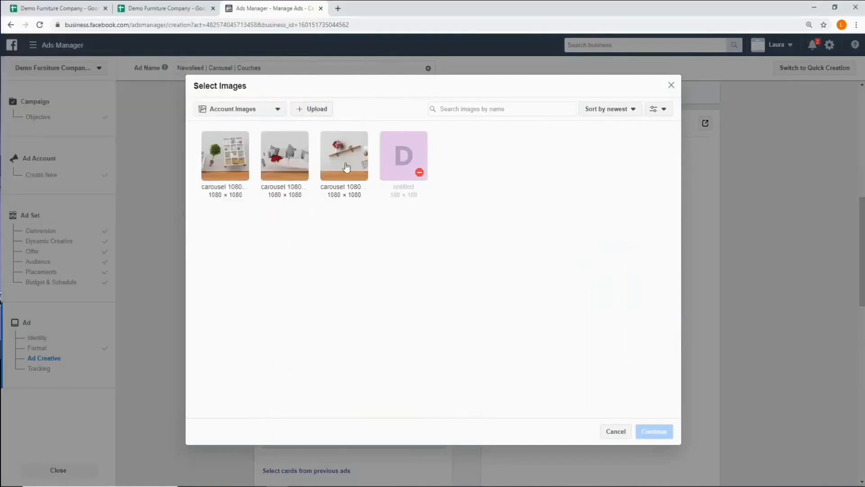
{"action": "left_click", "coordinate": [346, 168]}
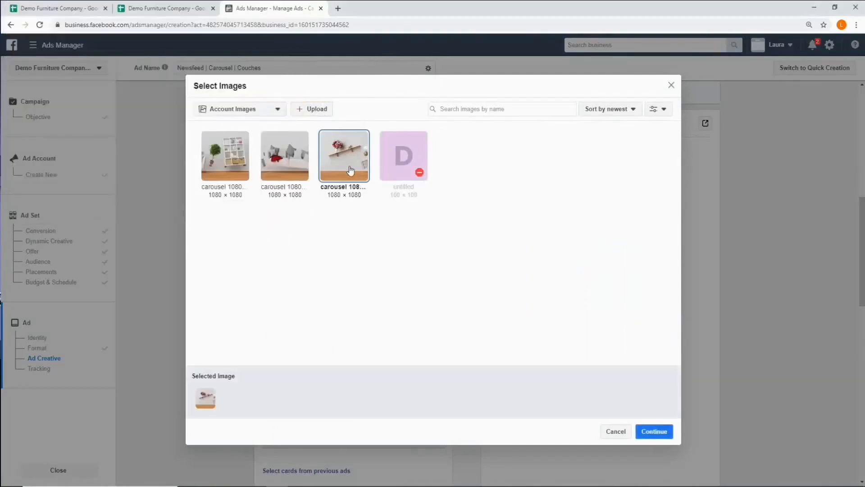
{"action": "left_click", "coordinate": [660, 434]}
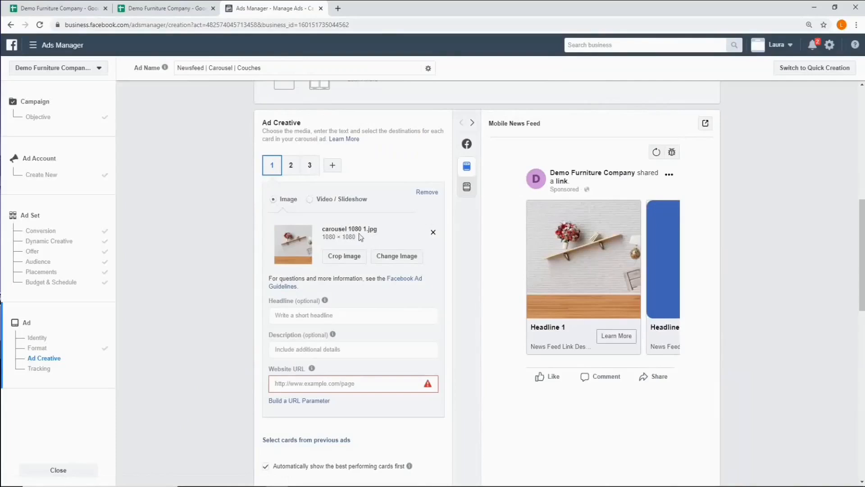
- Assign the account image "carousel 1080 2.jpg", showing the couch, to the second carousel card
{"action": "left_click", "coordinate": [291, 166]}
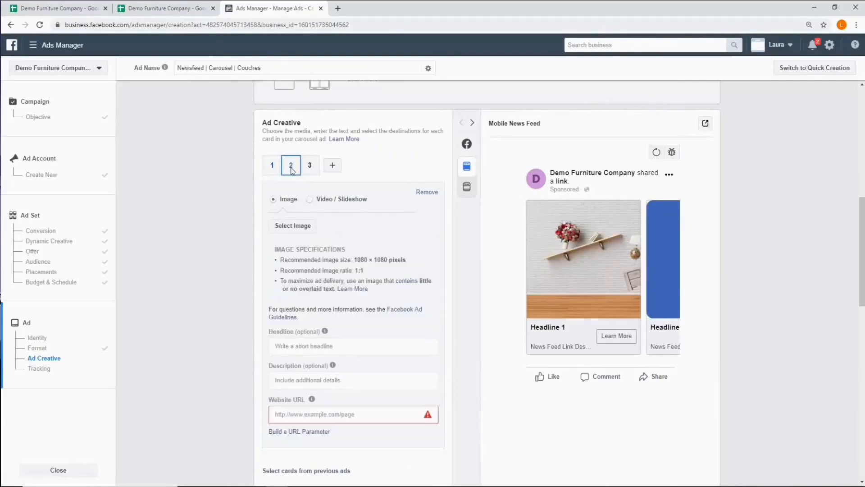
{"action": "left_click", "coordinate": [301, 228]}
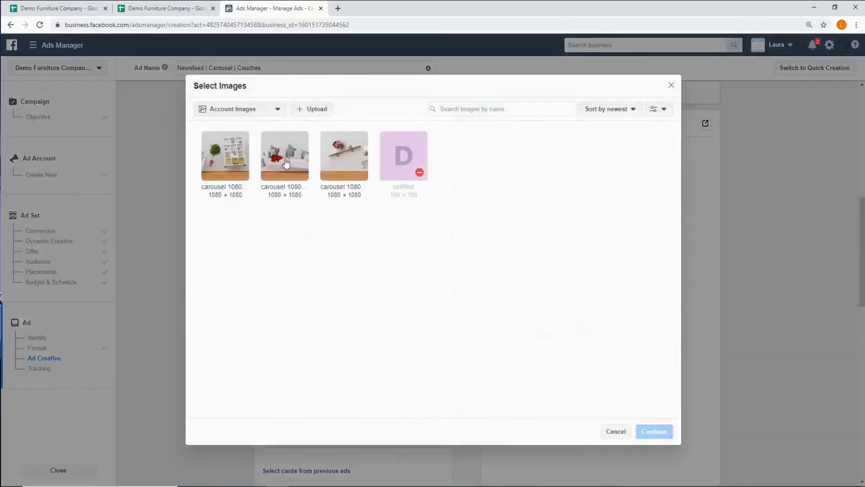
{"action": "left_click", "coordinate": [285, 165]}
{"action": "left_click", "coordinate": [667, 435]}
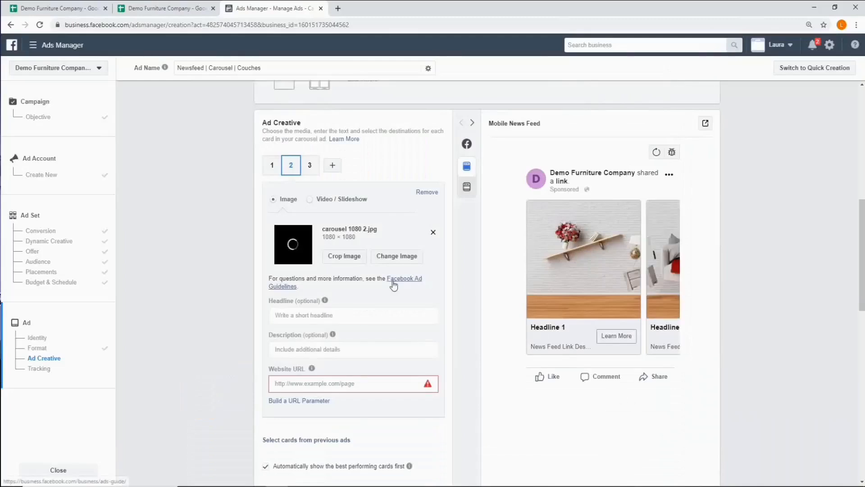
- Assign the account image "carousel 1080 3.jpg", showing the plant and shelving unit, to the third carousel card
{"action": "left_click", "coordinate": [309, 168]}
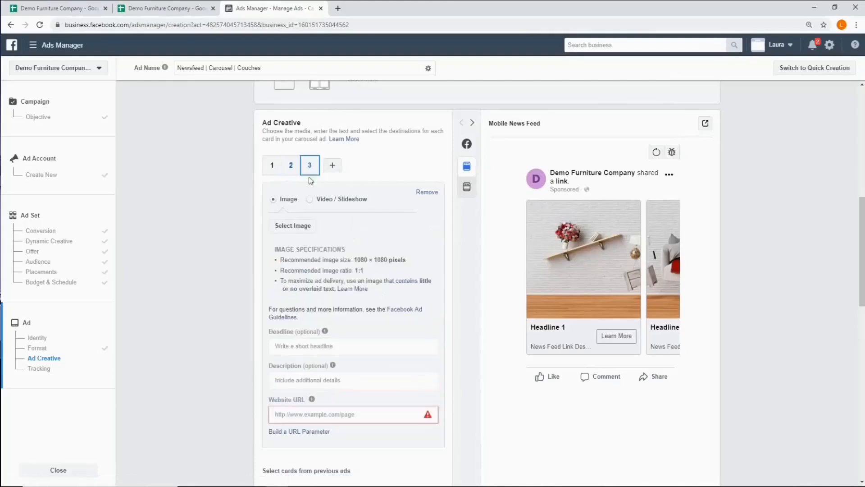
{"action": "left_click", "coordinate": [292, 229]}
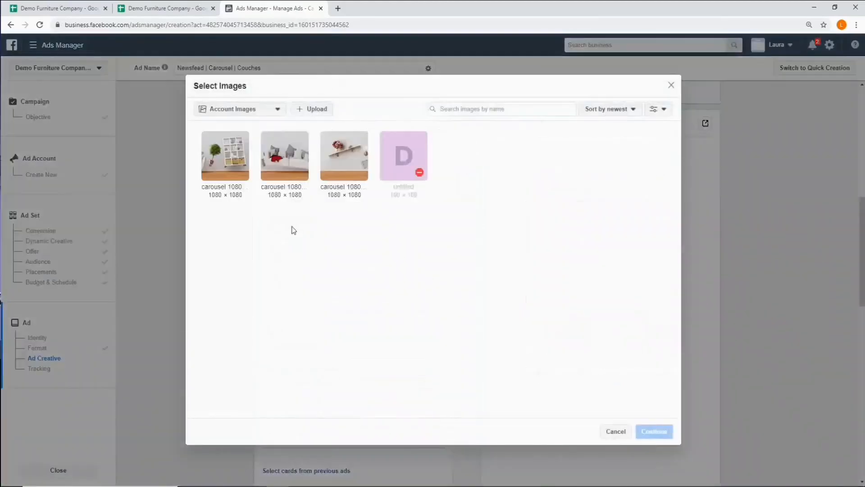
{"action": "left_click", "coordinate": [224, 166]}
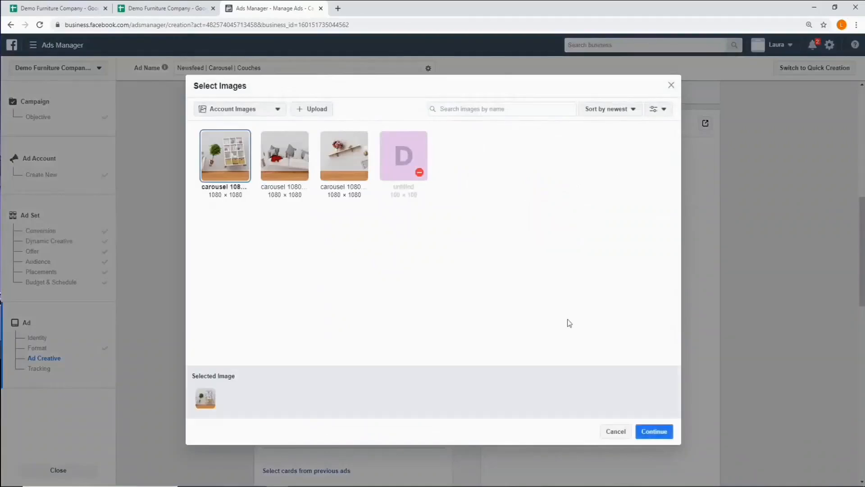
{"action": "left_click", "coordinate": [653, 432]}
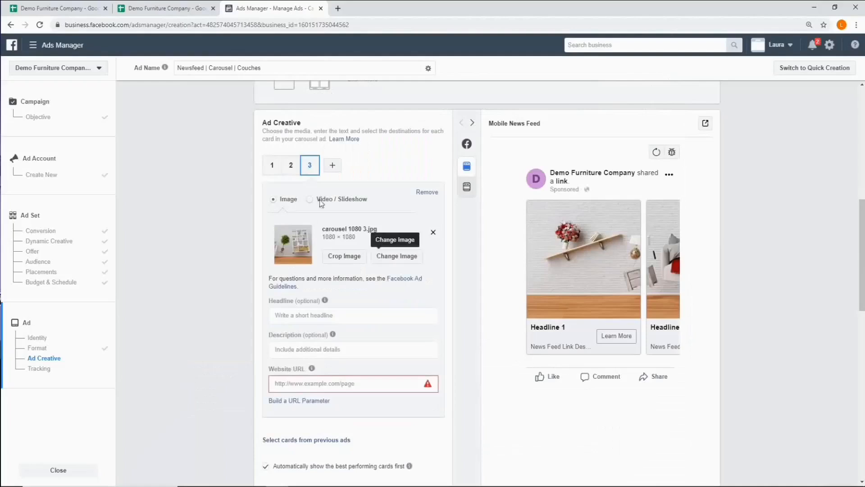
- Copy the headline "Free Delivery on orders over $500!" from the campaign details sheet into the first carousel card's headline
{"action": "left_click", "coordinate": [269, 167]}
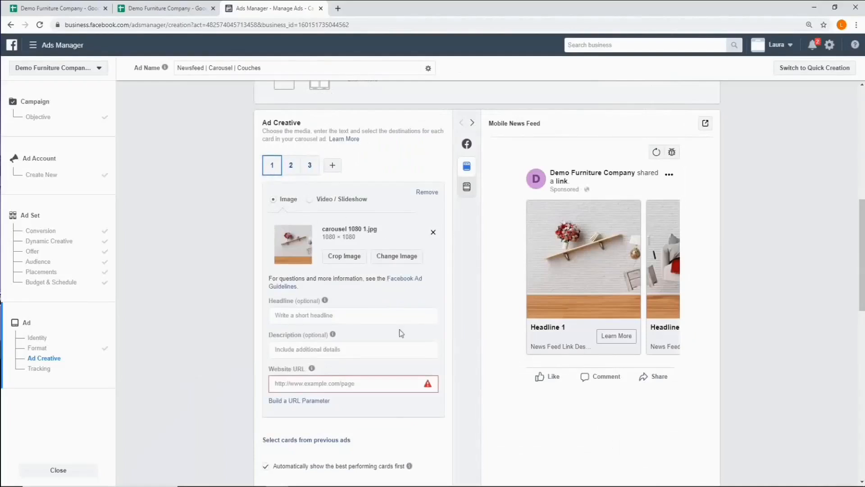
{"action": "scroll", "coordinate": [369, 311], "scroll_direction": "down", "scroll_amount": 1}
{"action": "mouse_move", "coordinate": [293, 251]}
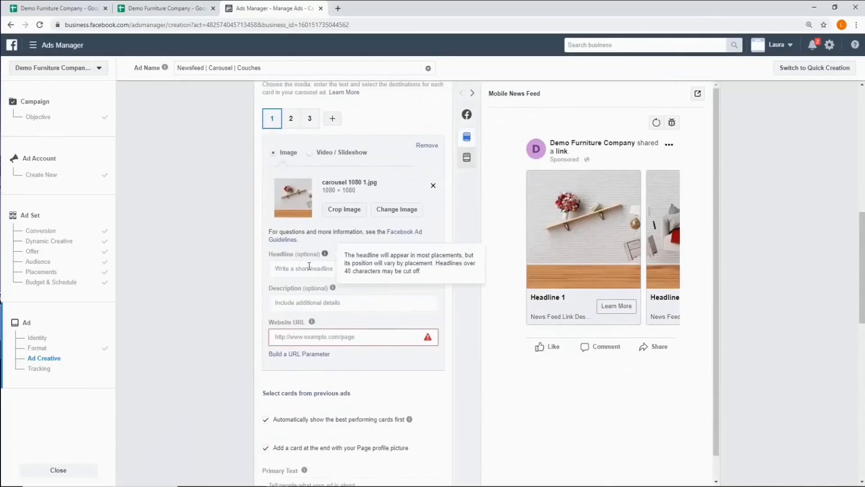
{"action": "left_click", "coordinate": [74, 12]}
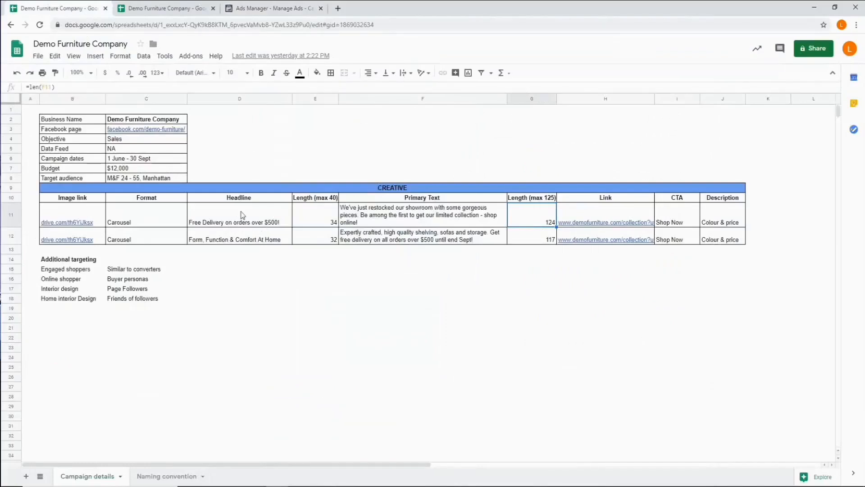
{"action": "left_click", "coordinate": [242, 220]}
{"action": "right_click", "coordinate": [241, 220]}
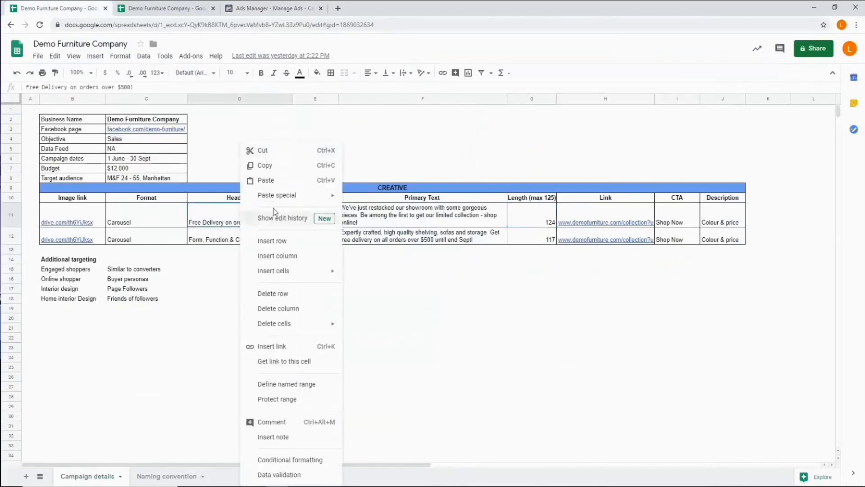
{"action": "left_click", "coordinate": [276, 165]}
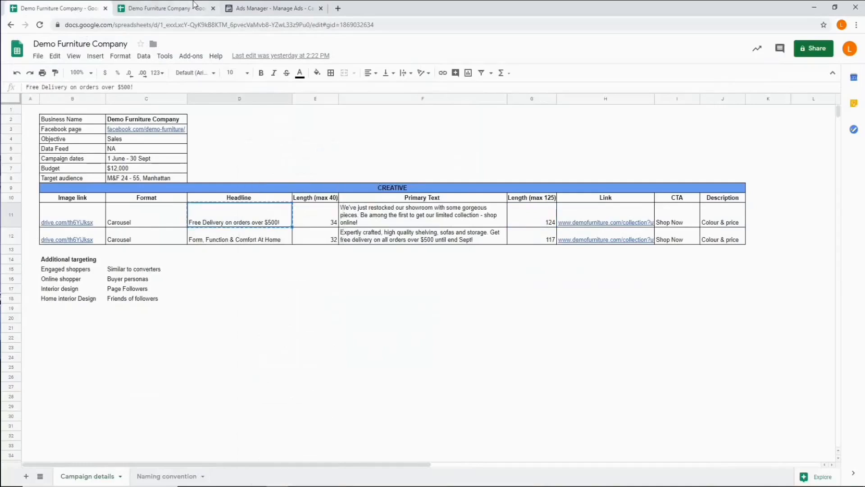
{"action": "left_click", "coordinate": [246, 9]}
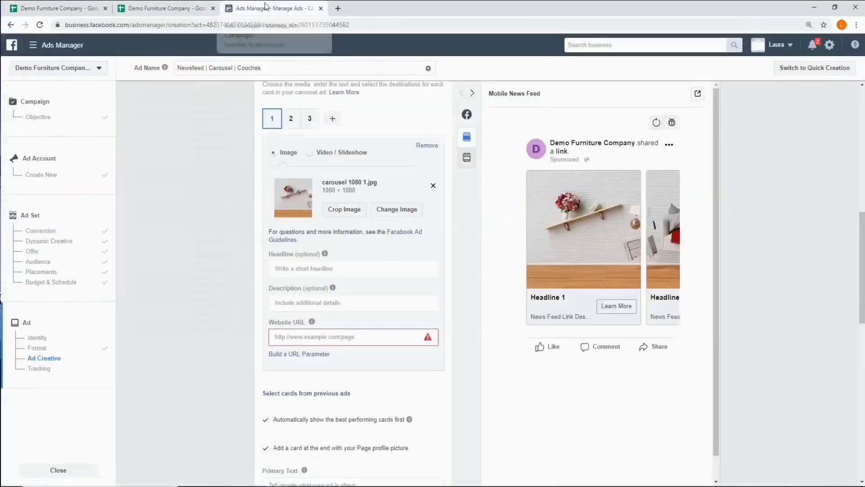
{"action": "right_click", "coordinate": [332, 267]}
{"action": "left_click", "coordinate": [356, 340]}
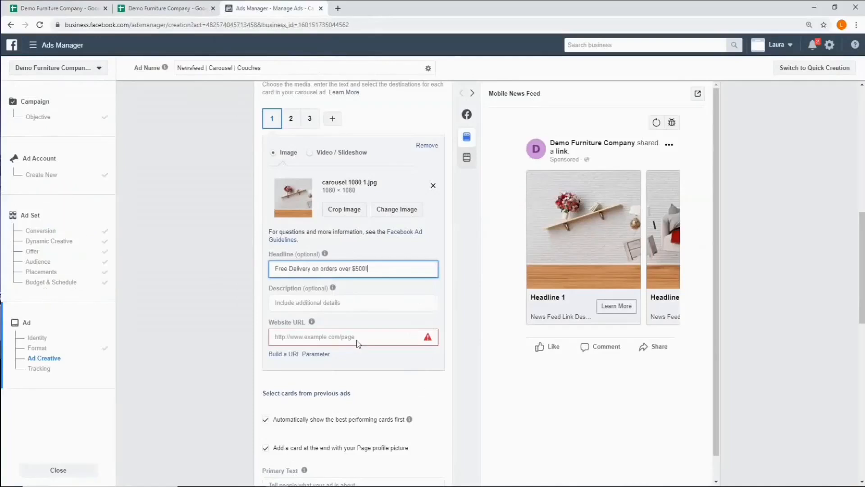
- Copy the description "Colour & price" from the first creative row of the campaign details sheet into the first carousel card's description
{"action": "mouse_move", "coordinate": [293, 289]}
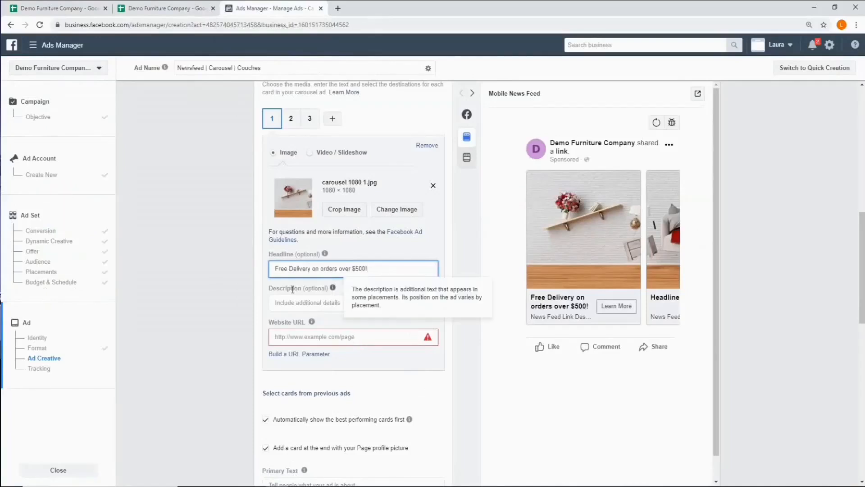
{"action": "left_click", "coordinate": [285, 304]}
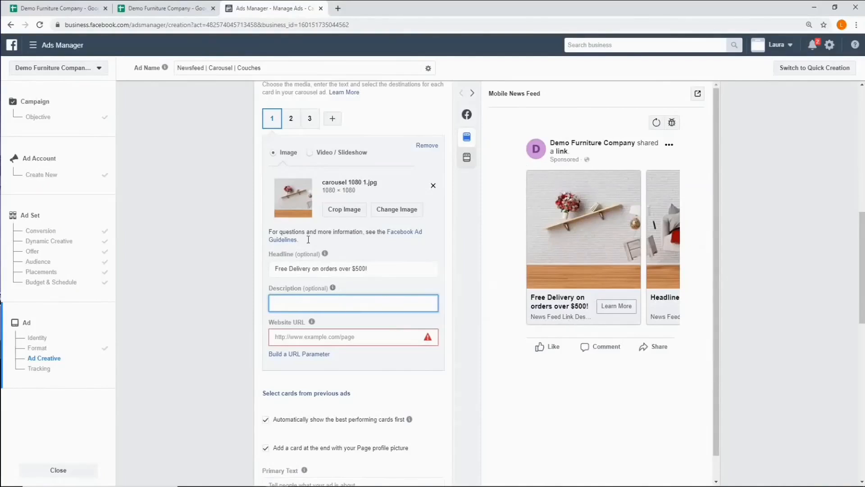
{"action": "left_click", "coordinate": [72, 9]}
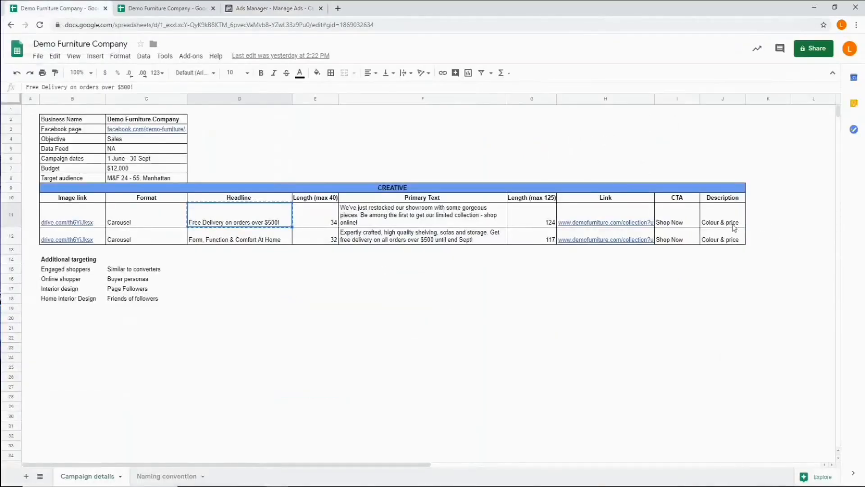
{"action": "left_click", "coordinate": [722, 224]}
{"action": "key", "text": "ctrl+c"}
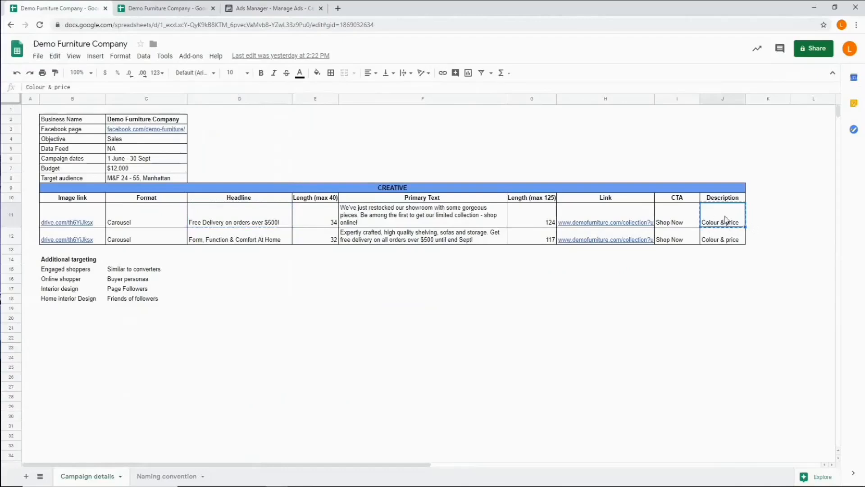
{"action": "right_click", "coordinate": [722, 222]}
{"action": "left_click", "coordinate": [749, 165]}
{"action": "left_click", "coordinate": [259, 8]}
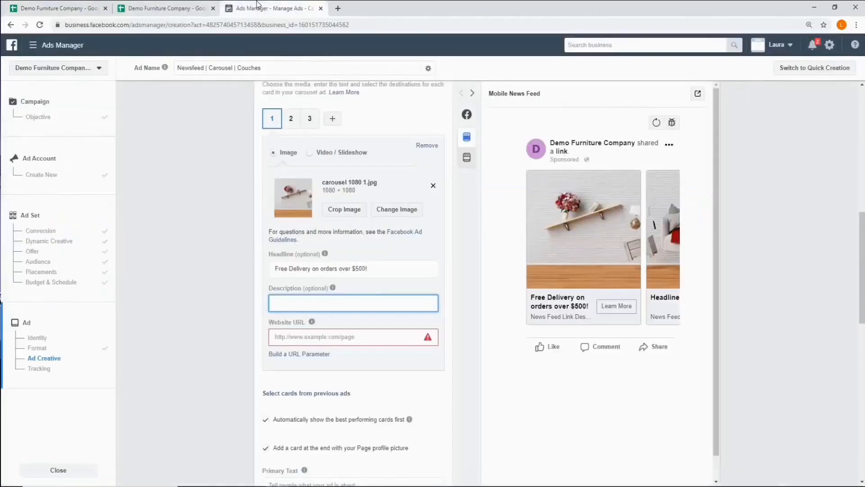
{"action": "right_click", "coordinate": [282, 303]}
{"action": "left_click", "coordinate": [302, 379]}
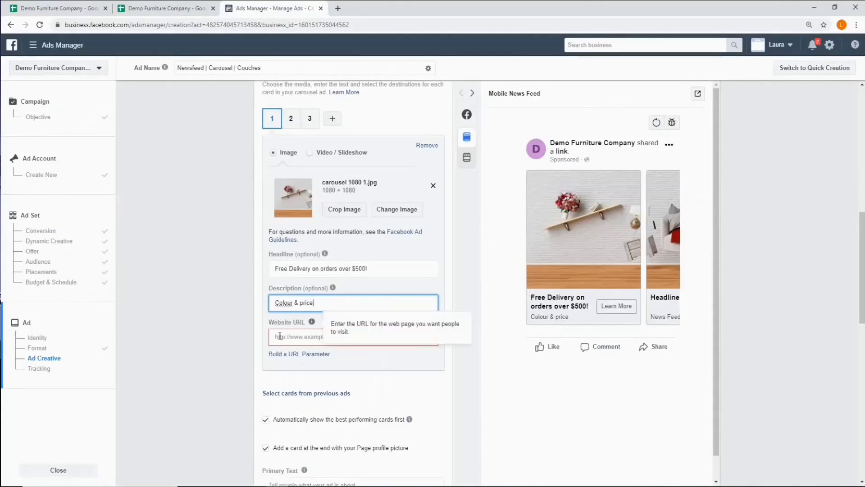
{"action": "left_click", "coordinate": [68, 10]}
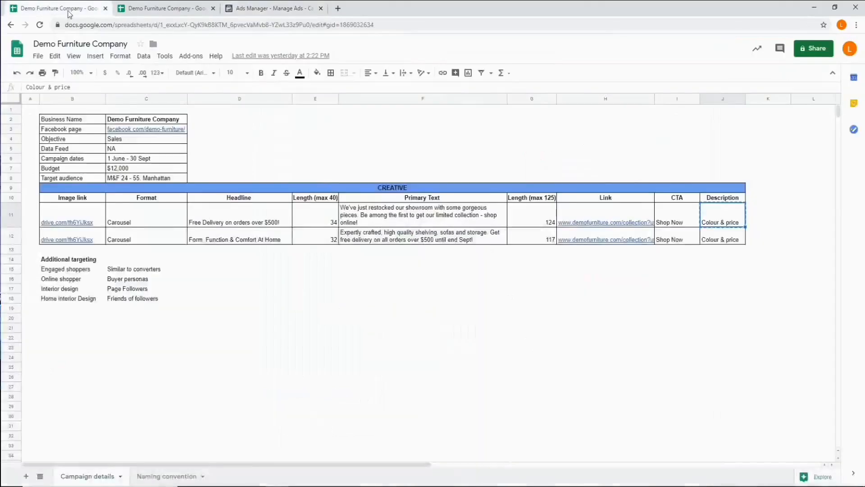
{"action": "left_click", "coordinate": [605, 213]}
{"action": "right_click", "coordinate": [604, 214]}
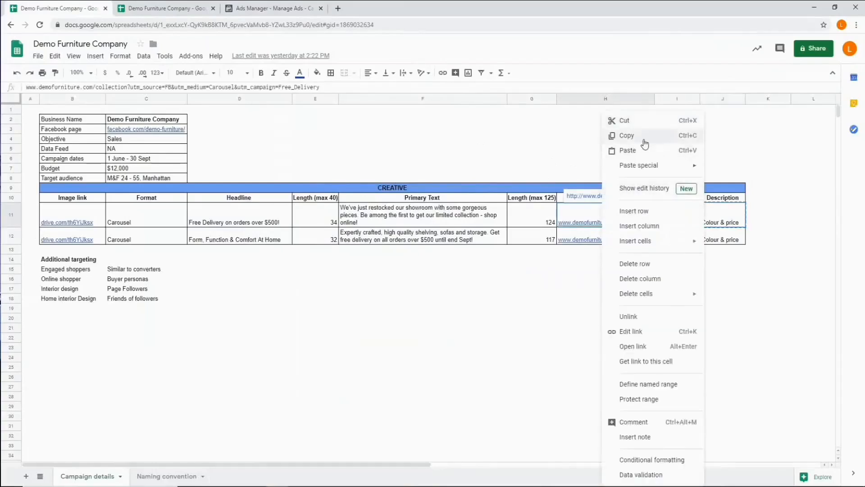
{"action": "left_click", "coordinate": [641, 136]}
{"action": "left_click", "coordinate": [269, 7]}
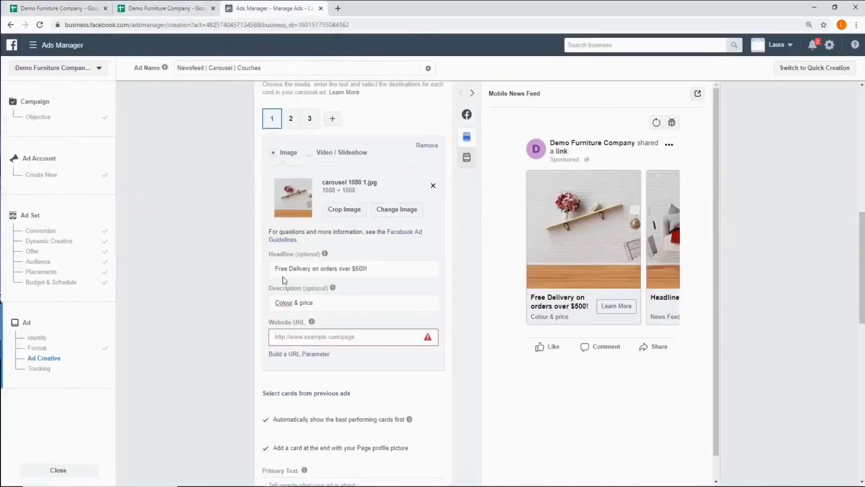
{"action": "left_click", "coordinate": [304, 337]}
{"action": "right_click", "coordinate": [304, 338]}
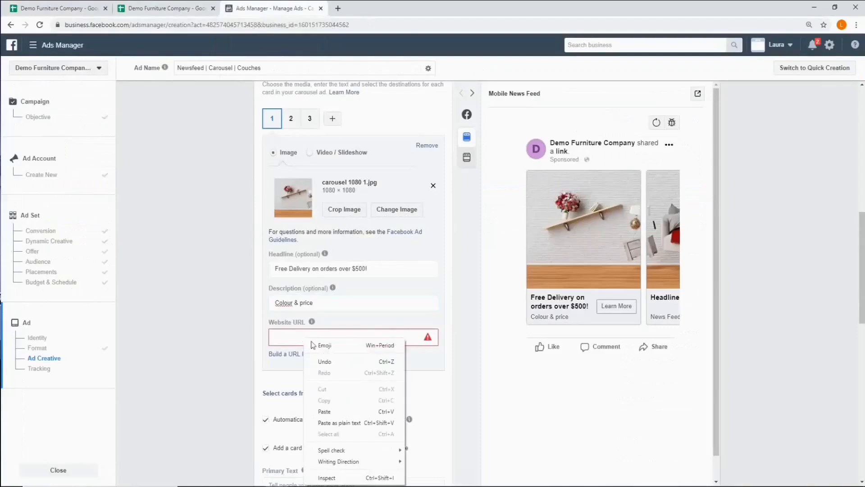
{"action": "left_click", "coordinate": [329, 411]}
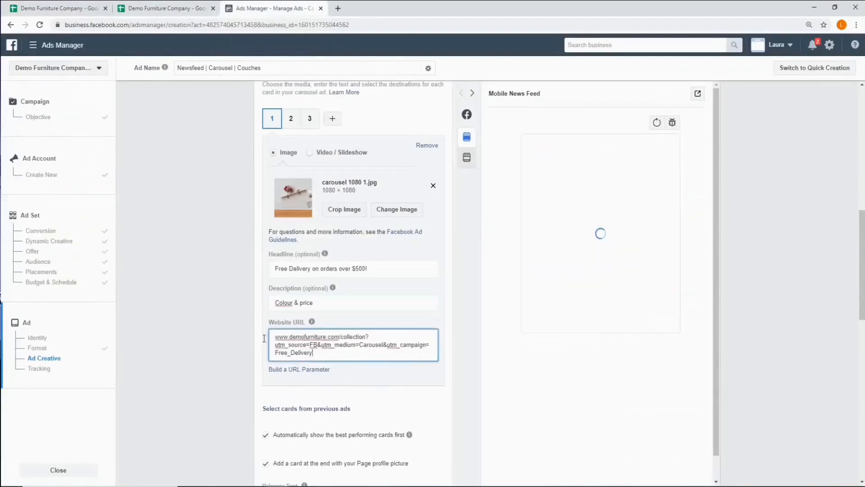
- Open the URL parameter builder for the first carousel card's website URL
{"action": "left_click", "coordinate": [307, 370]}
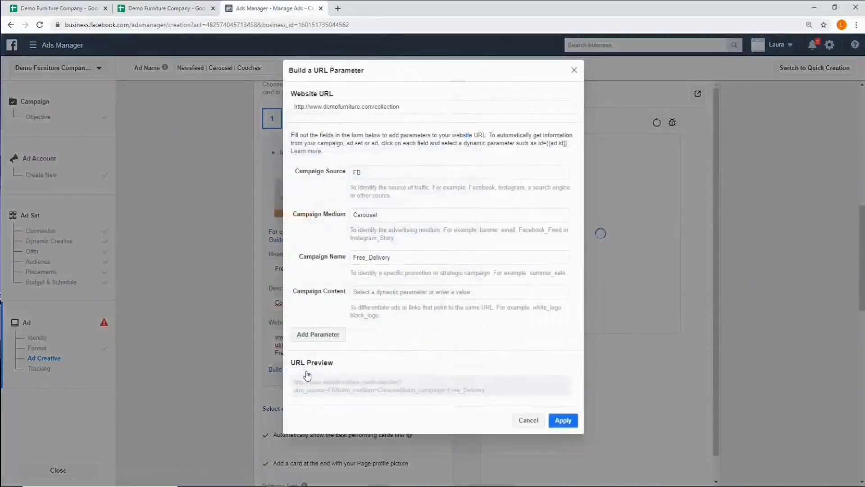
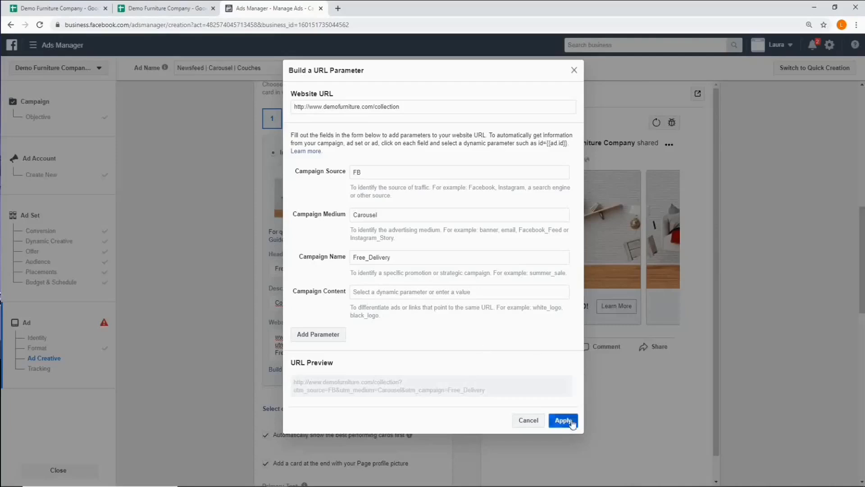
- Cancel the URL parameter builder and copy the headline "Free Delivery on orders over $500!" from the campaign details sheet into the second carousel card's headline
{"action": "left_click", "coordinate": [528, 420]}
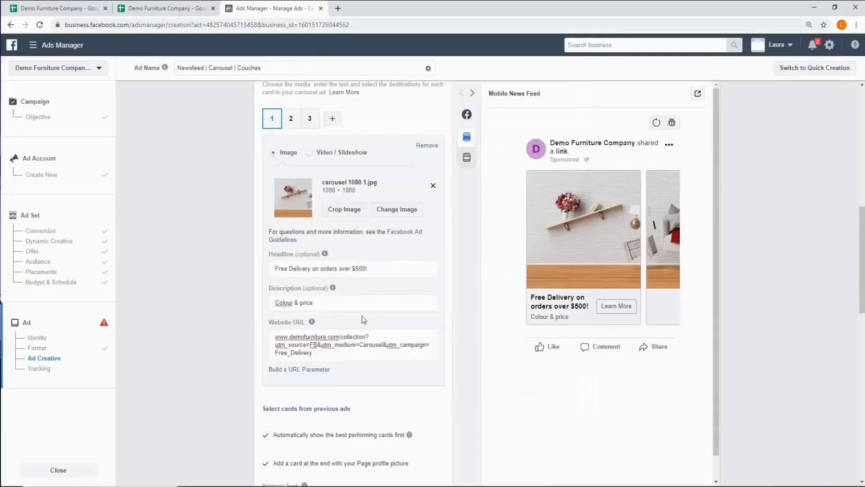
{"action": "left_click", "coordinate": [293, 124]}
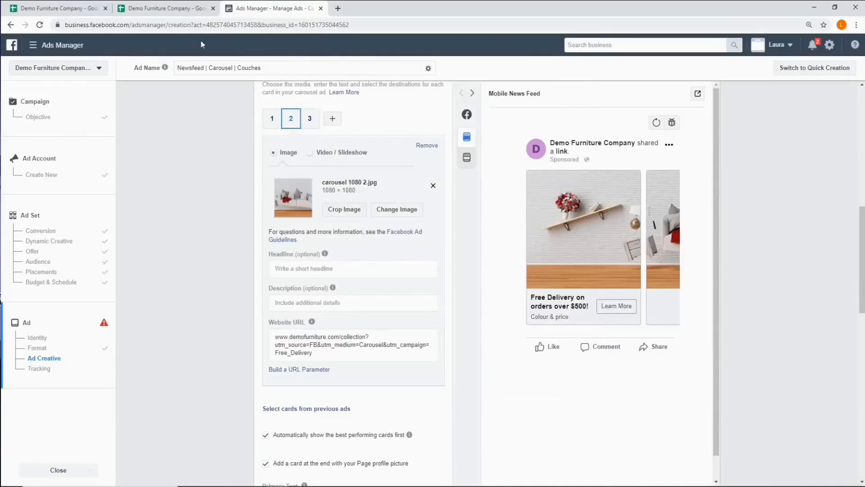
{"action": "left_click", "coordinate": [58, 9]}
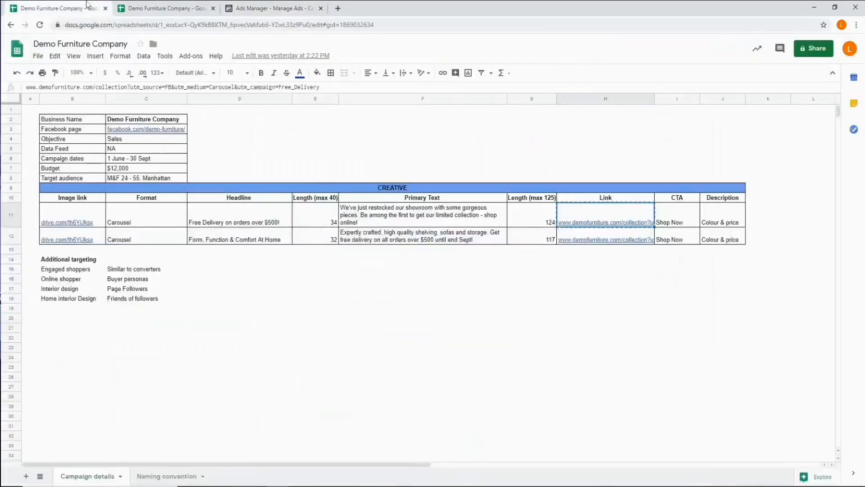
{"action": "left_click", "coordinate": [247, 223]}
{"action": "right_click", "coordinate": [248, 221]}
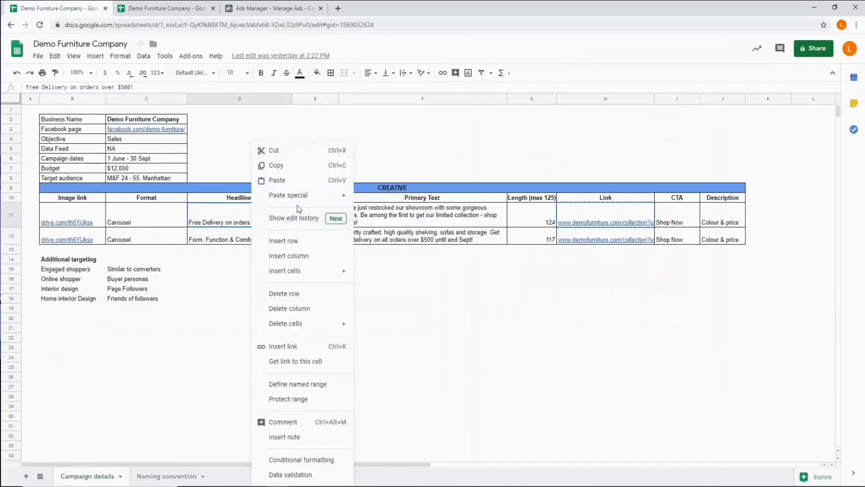
{"action": "left_click", "coordinate": [279, 166]}
{"action": "left_click", "coordinate": [167, 8]}
{"action": "left_click", "coordinate": [273, 6]}
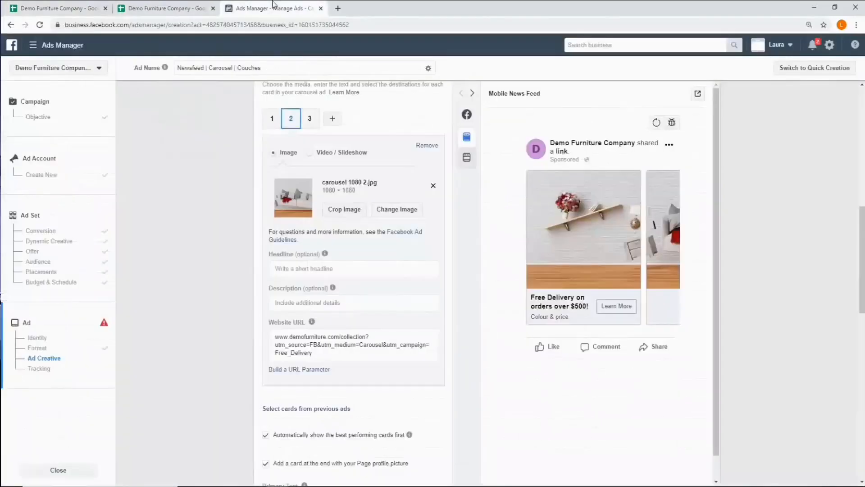
{"action": "left_click", "coordinate": [340, 270]}
{"action": "right_click", "coordinate": [341, 269]}
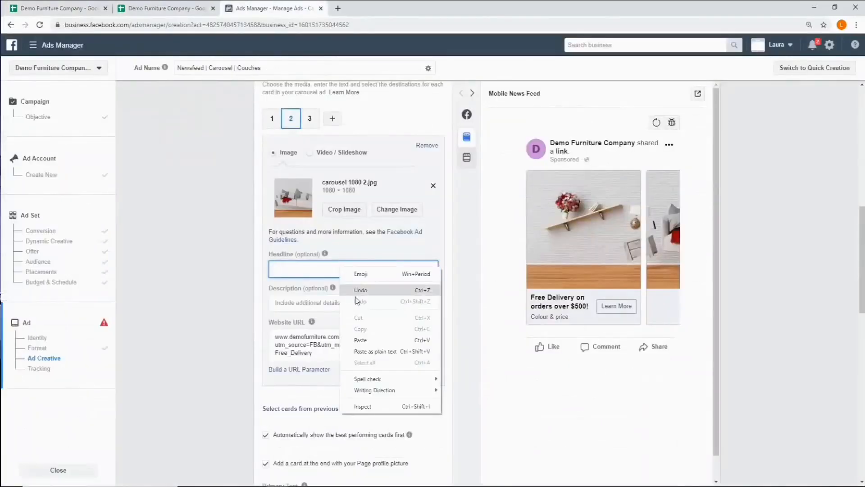
{"action": "left_click", "coordinate": [362, 341]}
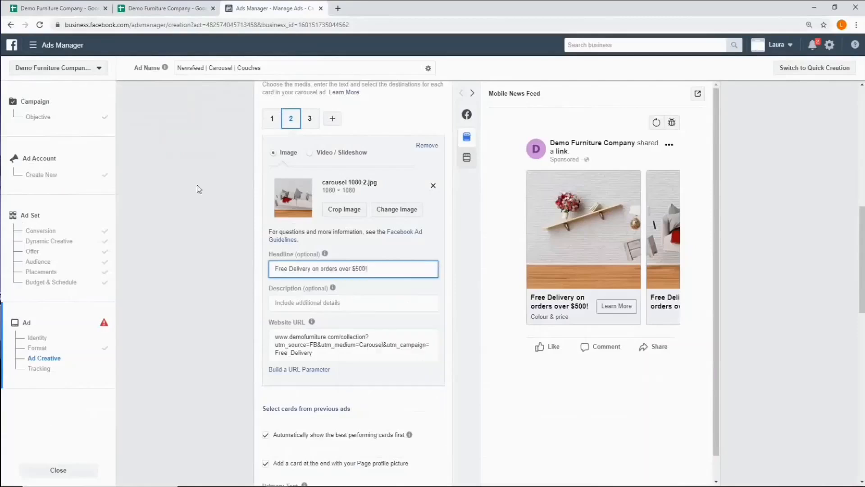
- Copy the description "Colour & price" from the first creative row of the campaign details sheet into the second carousel card's description
{"action": "left_click", "coordinate": [78, 9]}
{"action": "left_click", "coordinate": [723, 221]}
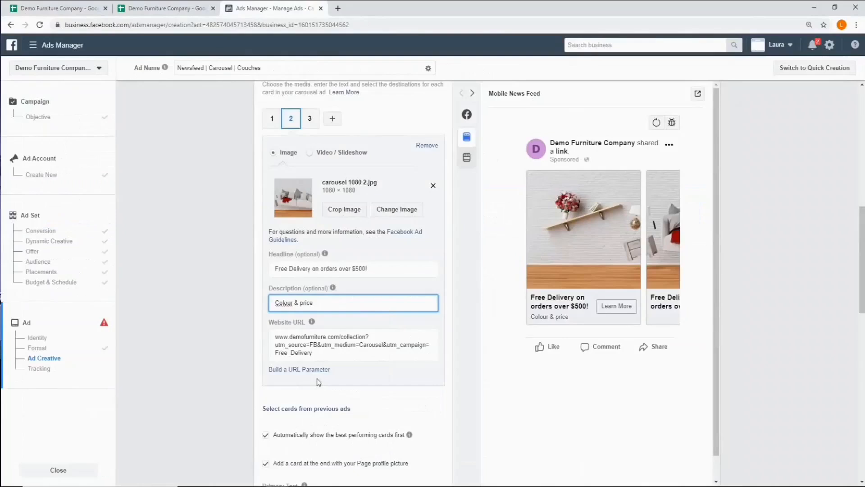
- Copy the headline "Free Delivery on orders over $500!" from the campaign details sheet into the third carousel card's headline
{"action": "left_click", "coordinate": [310, 118]}
{"action": "left_click", "coordinate": [45, 8]}
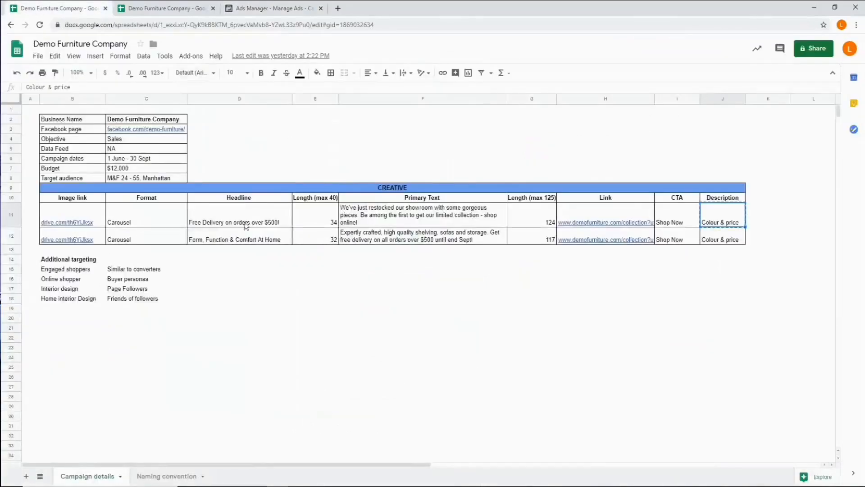
{"action": "right_click", "coordinate": [245, 224]}
{"action": "left_click", "coordinate": [277, 172]}
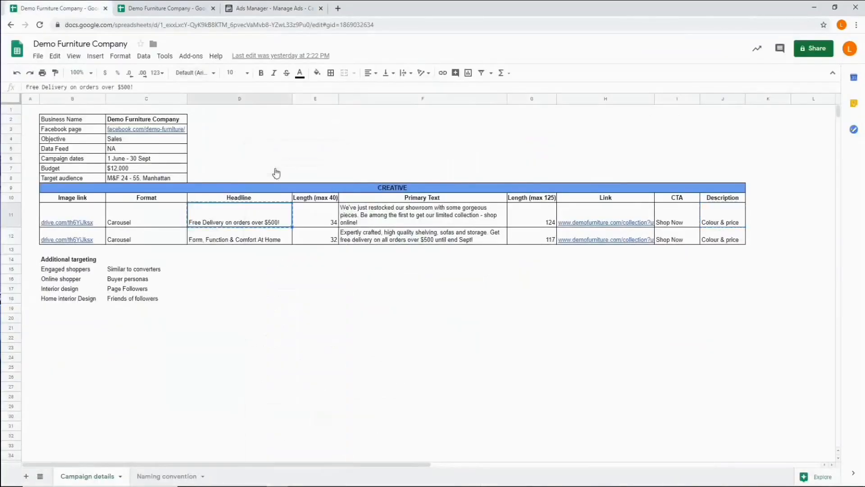
{"action": "left_click", "coordinate": [267, 5]}
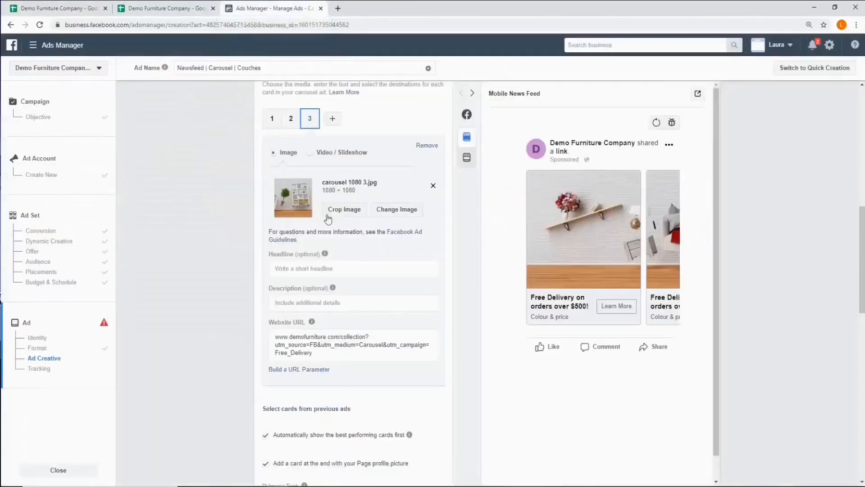
{"action": "left_click", "coordinate": [290, 269]}
{"action": "right_click", "coordinate": [290, 270]}
{"action": "left_click", "coordinate": [309, 344]}
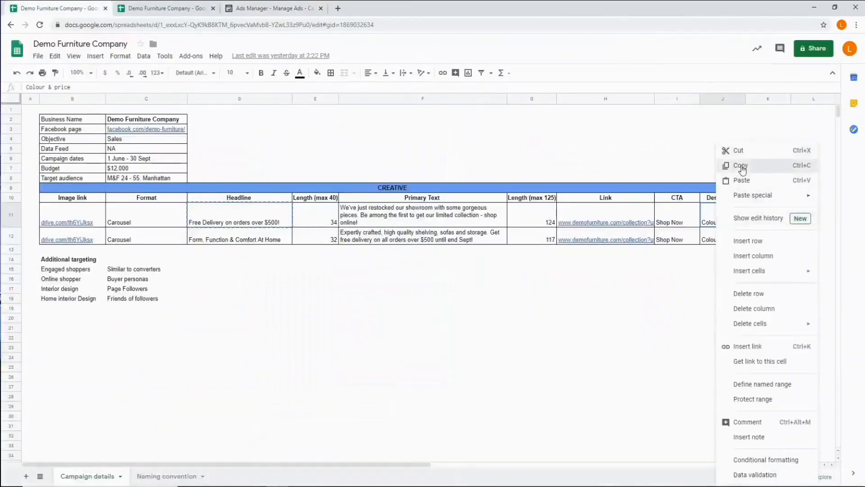
- Copy the description "Colour & price" from the first creative row of the campaign details sheet into the third carousel card's description
{"action": "left_click", "coordinate": [742, 169]}
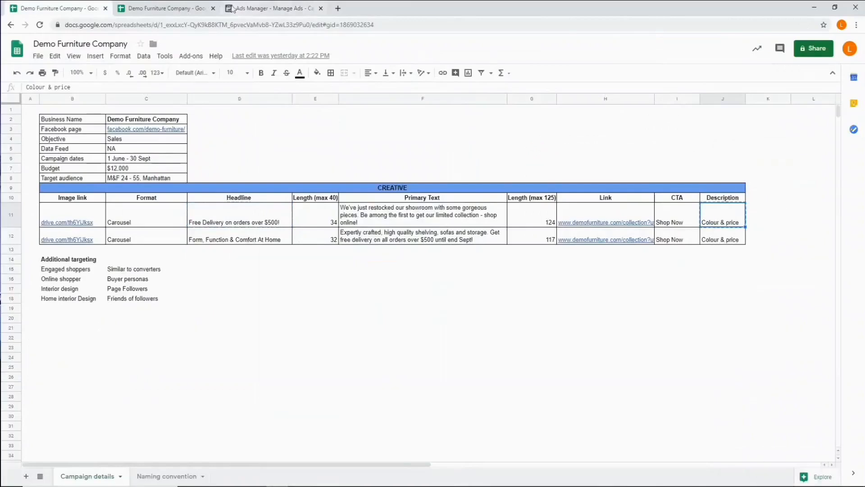
{"action": "left_click", "coordinate": [268, 8]}
{"action": "left_click", "coordinate": [336, 302]}
{"action": "right_click", "coordinate": [318, 306]}
{"action": "left_click", "coordinate": [343, 379]}
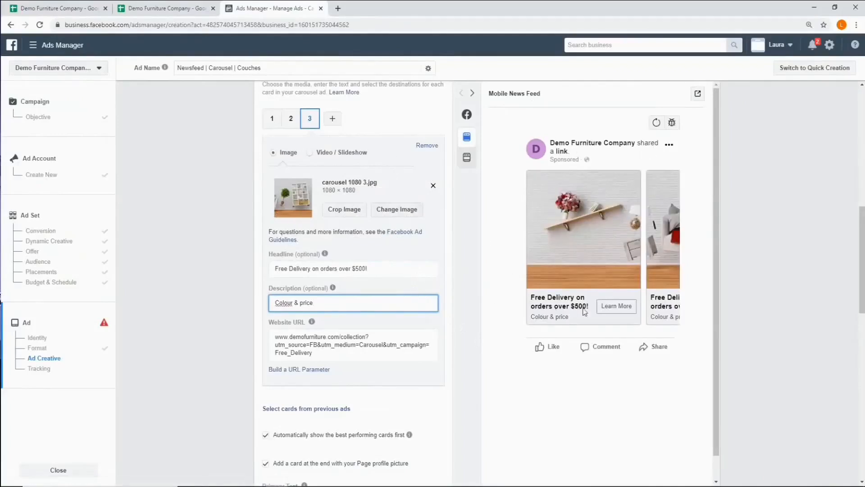
- Turn off automatically showing the best performing cards first and adding an end card with the Page profile picture
{"action": "scroll", "coordinate": [369, 327], "scroll_direction": "down", "scroll_amount": 2}
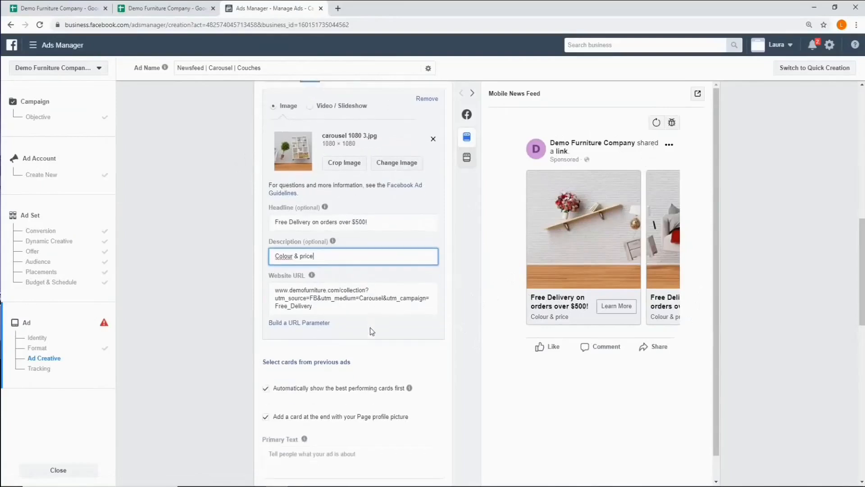
{"action": "scroll", "coordinate": [369, 327], "scroll_direction": "down", "scroll_amount": 2}
{"action": "left_click", "coordinate": [391, 261]}
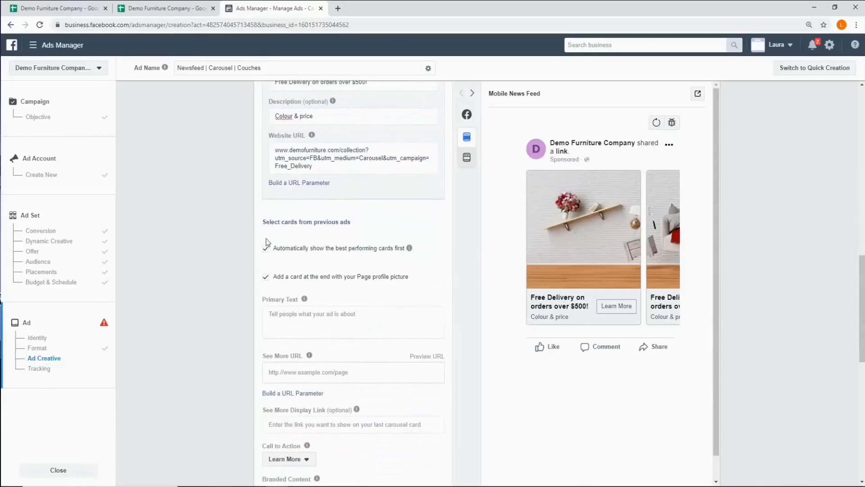
{"action": "left_click", "coordinate": [265, 251]}
{"action": "left_click", "coordinate": [266, 277]}
{"action": "scroll", "coordinate": [340, 283], "scroll_direction": "down", "scroll_amount": 1}
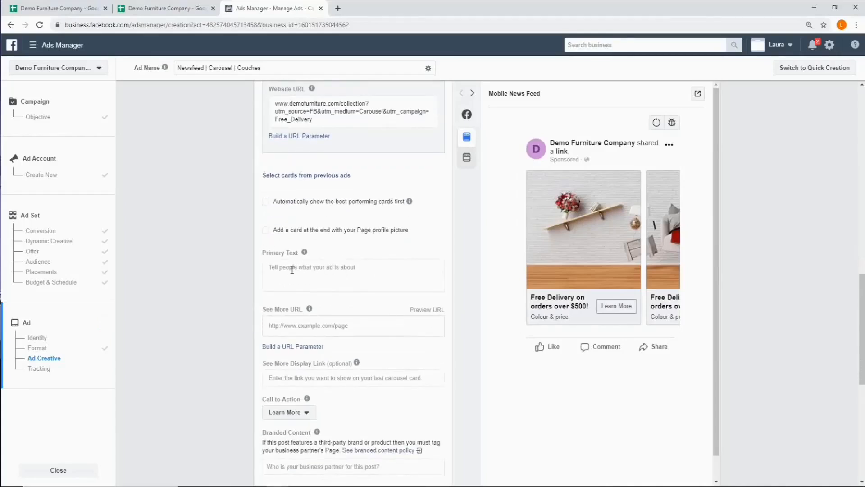
- Copy the primary text beginning "We've just restocked our showroom" from the first creative row of the campaign details sheet into the ad's primary text
{"action": "left_click", "coordinate": [58, 8]}
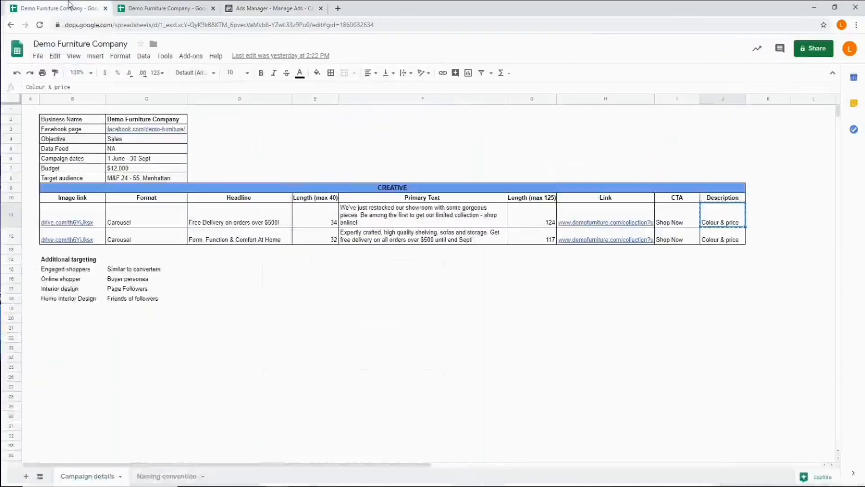
{"action": "left_click", "coordinate": [384, 217]}
{"action": "right_click", "coordinate": [384, 217]}
{"action": "left_click", "coordinate": [408, 166]}
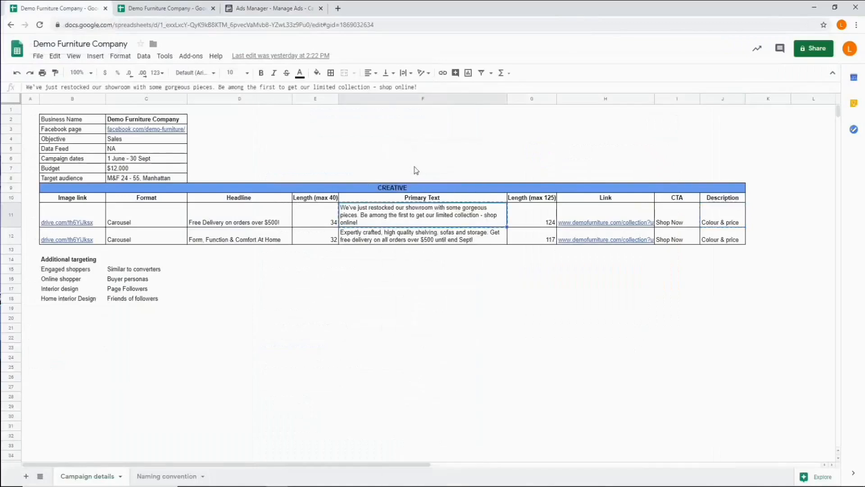
{"action": "left_click", "coordinate": [259, 9]}
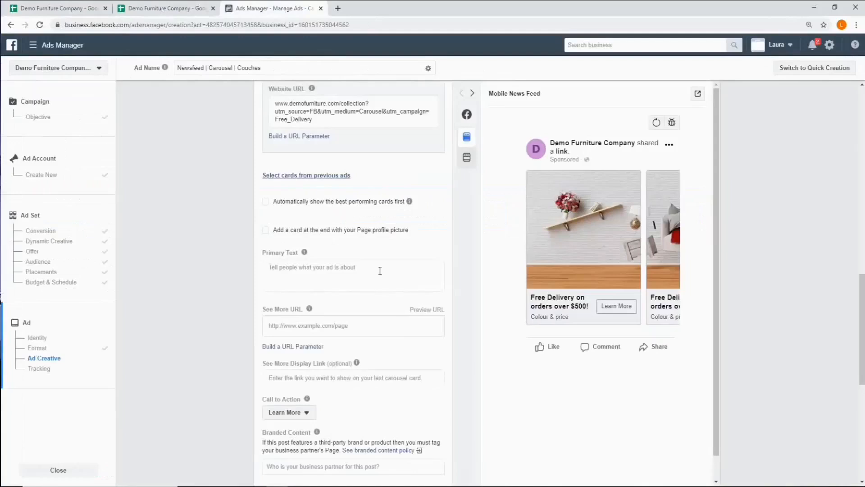
{"action": "left_click", "coordinate": [309, 267]}
{"action": "right_click", "coordinate": [308, 266]}
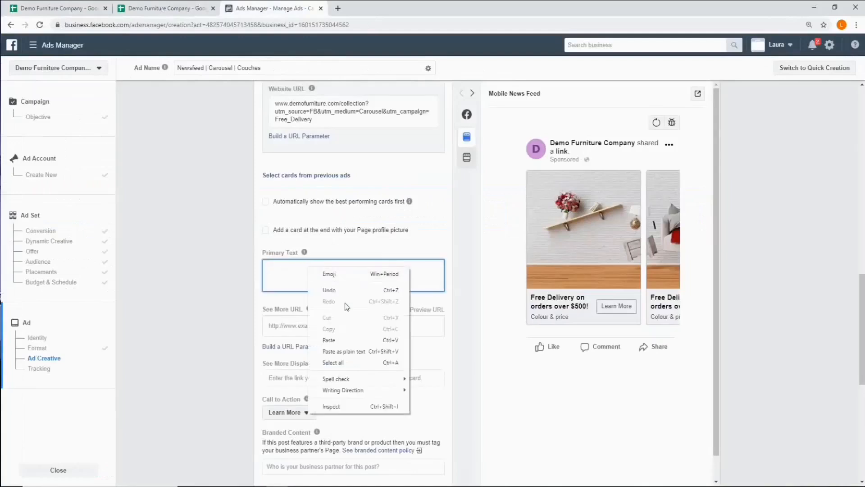
{"action": "left_click", "coordinate": [345, 336]}
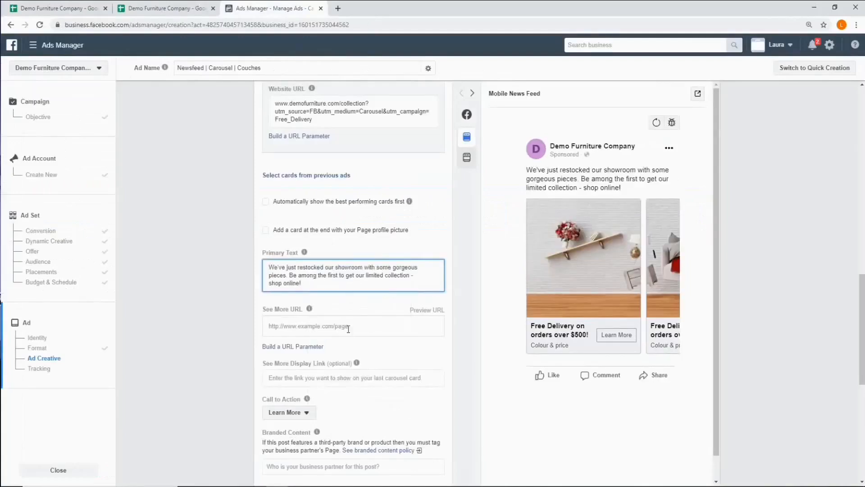
{"action": "left_click", "coordinate": [53, 9]}
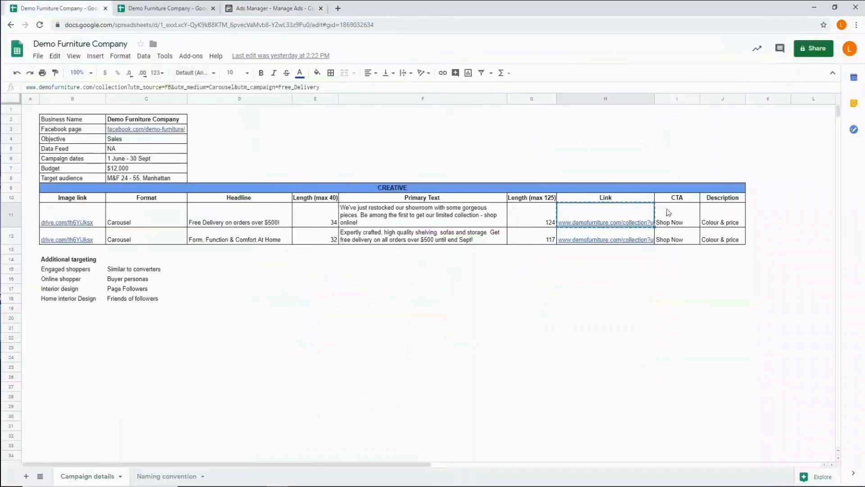
{"action": "right_click", "coordinate": [607, 208]}
{"action": "left_click", "coordinate": [633, 136]}
{"action": "left_click", "coordinate": [271, 8]}
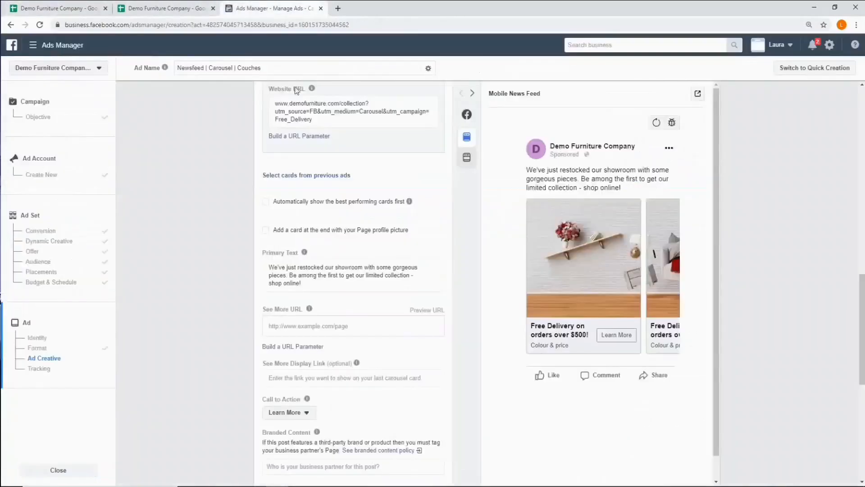
{"action": "left_click", "coordinate": [285, 327]}
{"action": "right_click", "coordinate": [284, 327]}
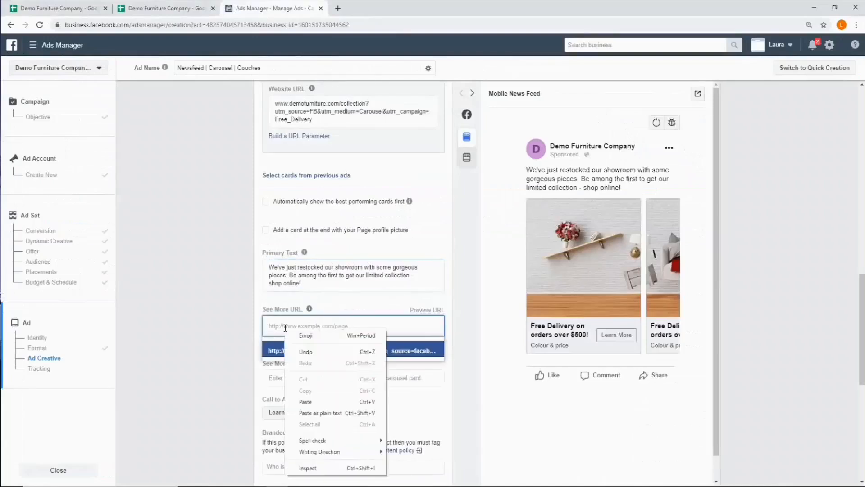
{"action": "left_click", "coordinate": [323, 402]}
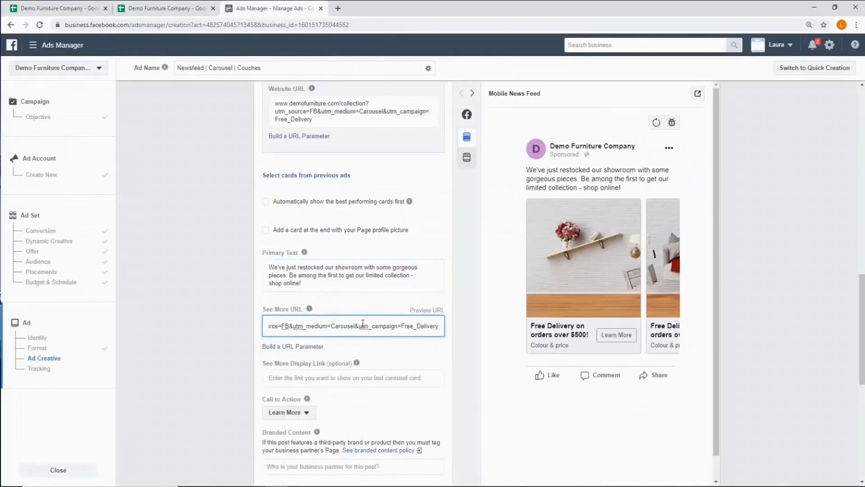
{"action": "scroll", "coordinate": [338, 339], "scroll_direction": "up", "scroll_amount": 2}
{"action": "scroll", "coordinate": [338, 339], "scroll_direction": "up", "scroll_amount": 2}
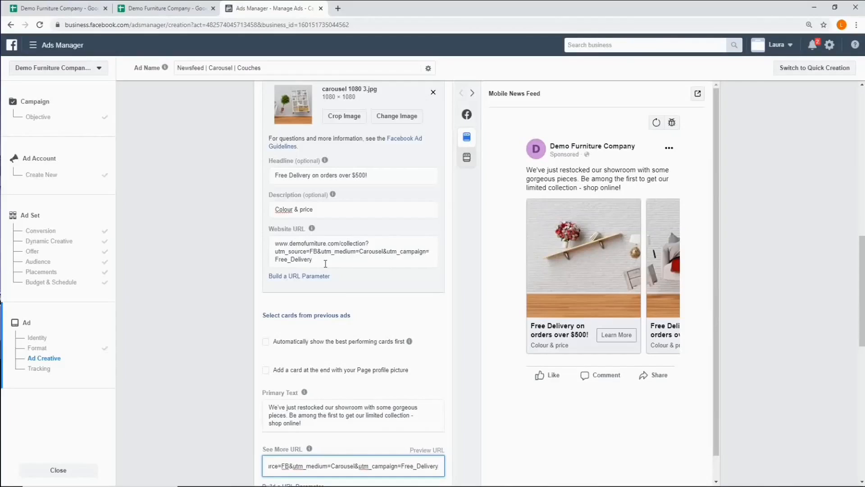
{"action": "scroll", "coordinate": [341, 273], "scroll_direction": "down", "scroll_amount": 3}
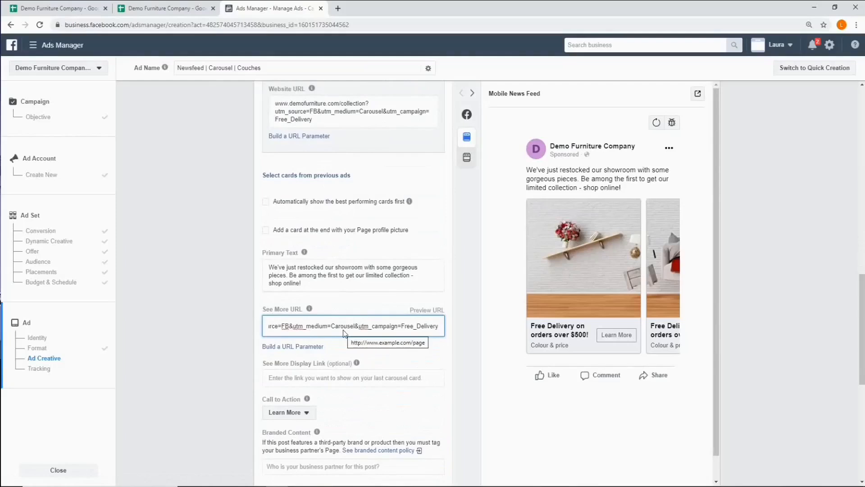
{"action": "key", "text": "Tab"}
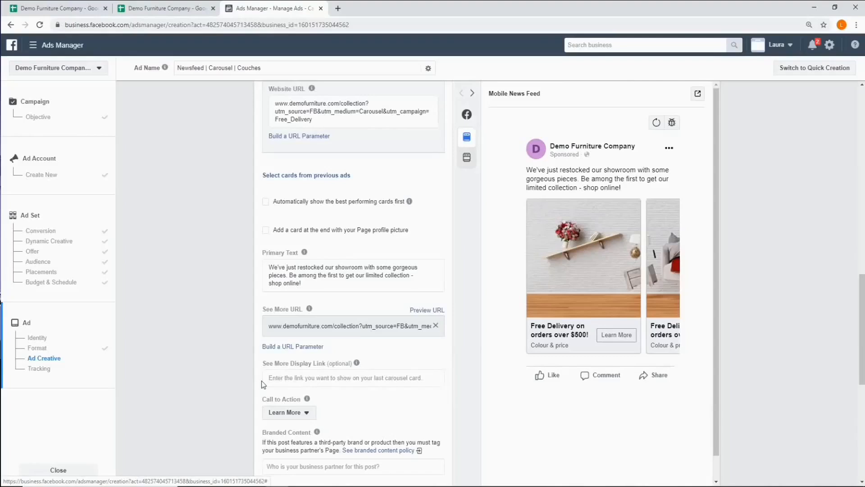
- Set the carousel ad's call to action to Shop Now
{"action": "scroll", "coordinate": [276, 377], "scroll_direction": "down", "scroll_amount": 1}
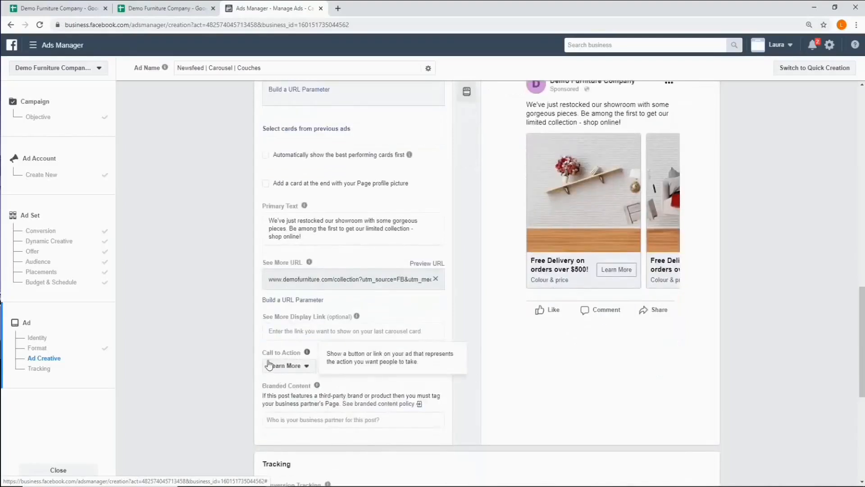
{"action": "left_click", "coordinate": [299, 367]}
{"action": "scroll", "coordinate": [299, 316], "scroll_direction": "down", "scroll_amount": 2}
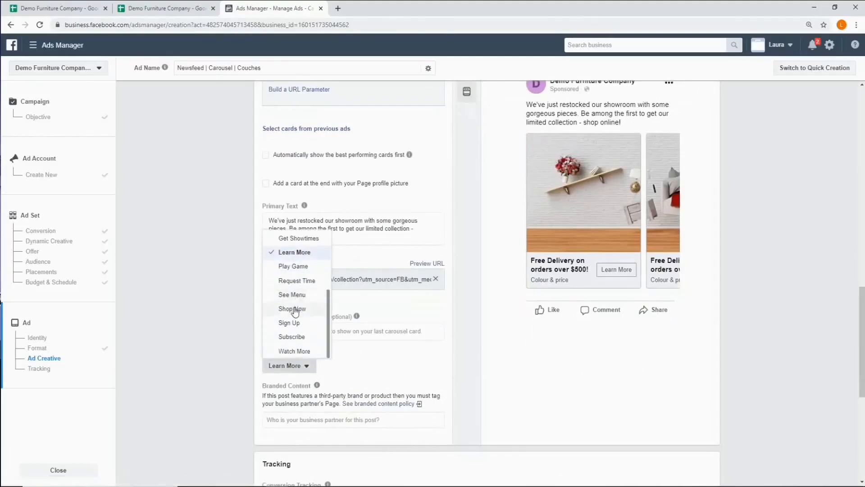
{"action": "left_click", "coordinate": [294, 309]}
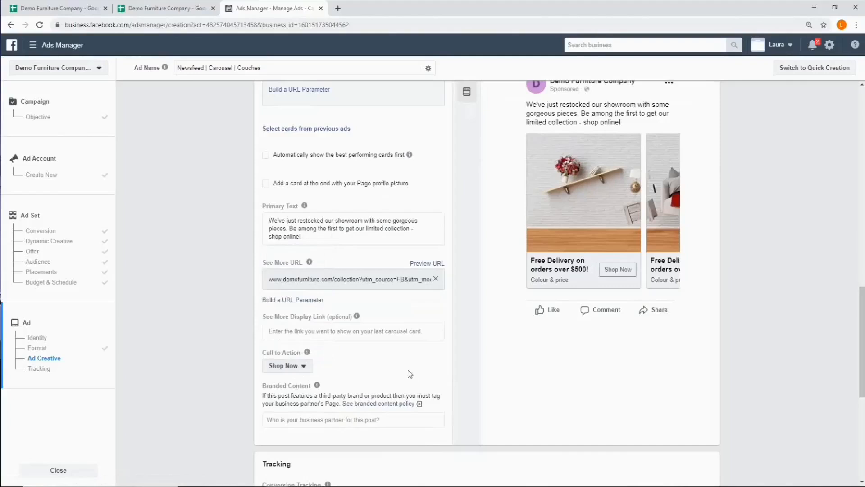
- Preview the ad in the Desktop News Feed placement and advance the carousel to its second card
{"action": "scroll", "coordinate": [410, 373], "scroll_direction": "up", "scroll_amount": 2}
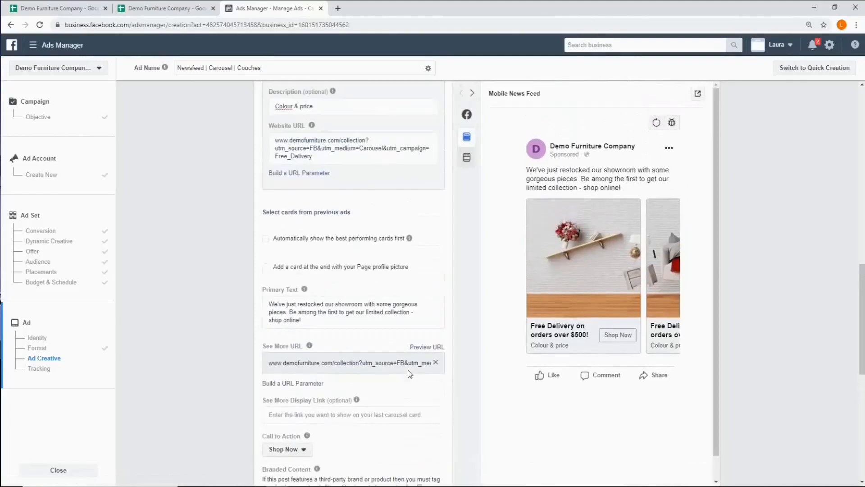
{"action": "mouse_move", "coordinate": [466, 159]}
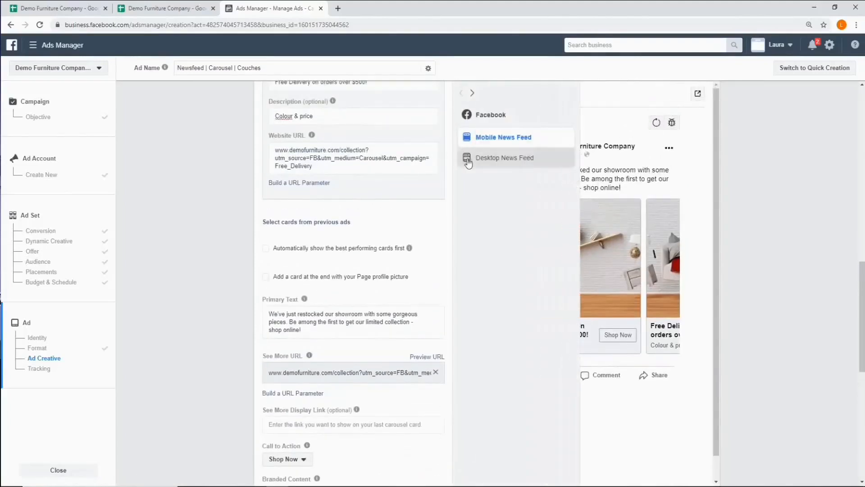
{"action": "left_click", "coordinate": [521, 161]}
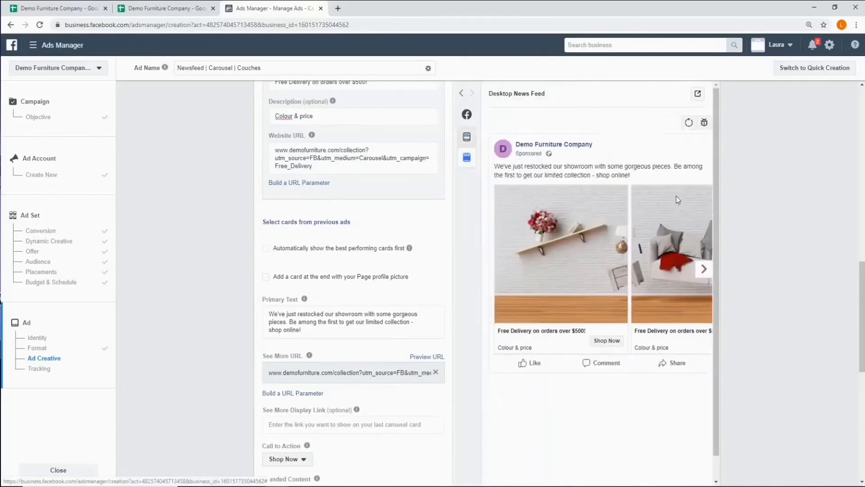
{"action": "left_click", "coordinate": [704, 271]}
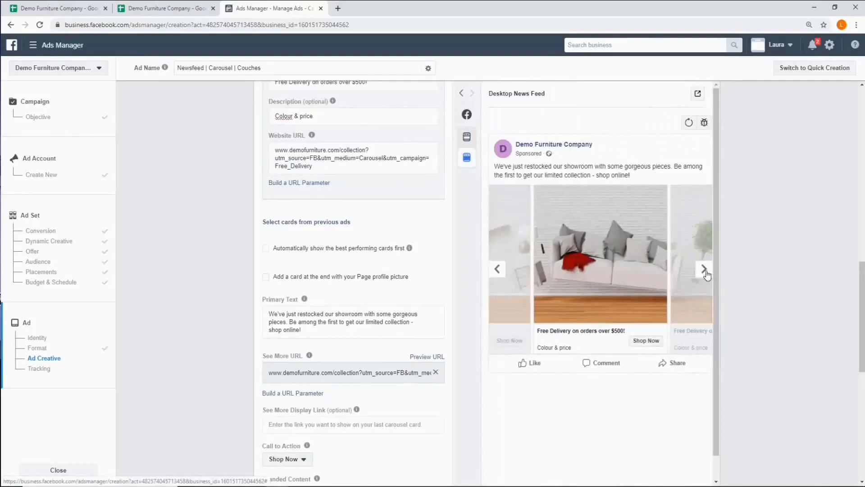
- Advance the carousel preview and confirm the finished ad to submit the campaign
{"action": "left_click", "coordinate": [704, 271]}
{"action": "scroll", "coordinate": [434, 406], "scroll_direction": "down", "scroll_amount": 6}
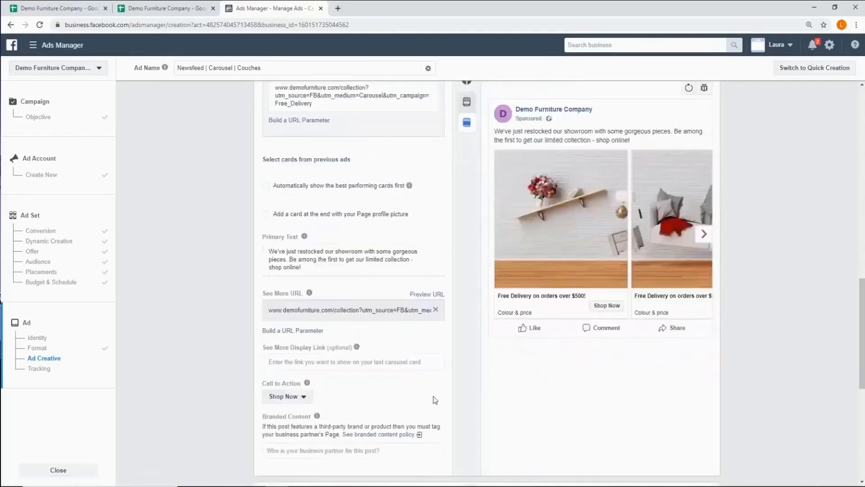
{"action": "scroll", "coordinate": [434, 400], "scroll_direction": "down", "scroll_amount": 3}
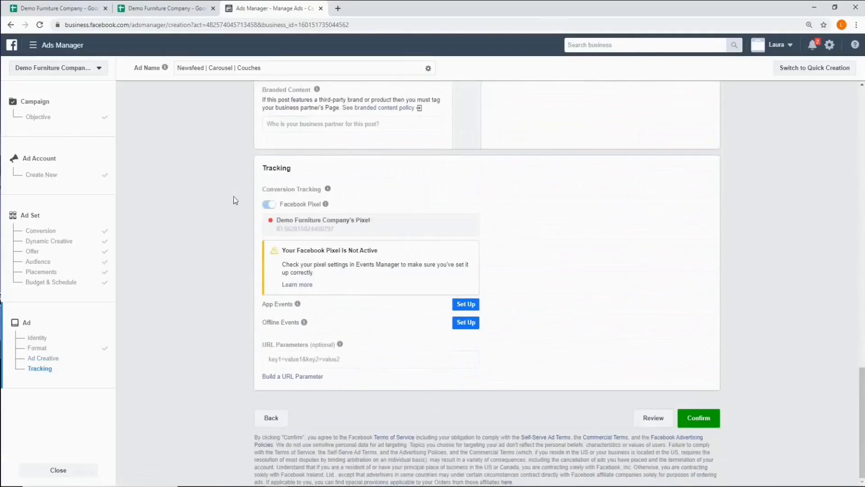
{"action": "left_click", "coordinate": [701, 418]}
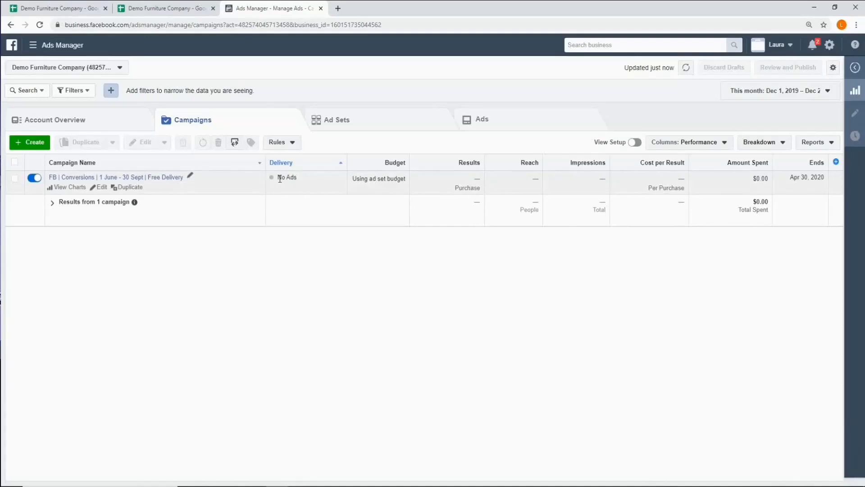
- Turn off the "FB | Conversions | 1 June - 30 Sept | Free Delivery" campaign and clear its selection
{"action": "left_click", "coordinate": [34, 180]}
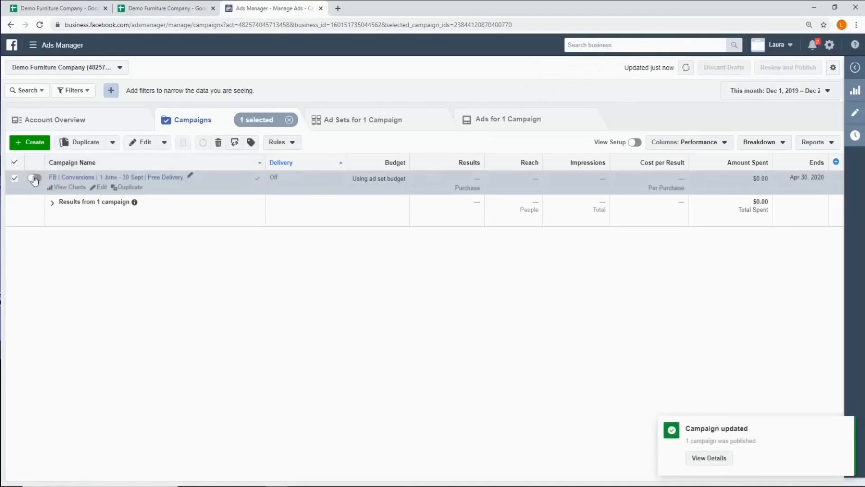
{"action": "left_click", "coordinate": [14, 179]}
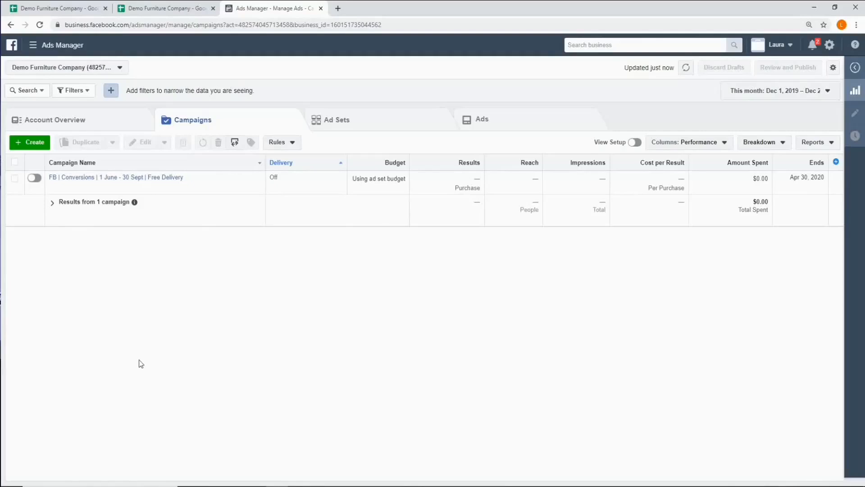
- Review the ad set and ad belonging to the Free Delivery campaign, then return to the campaigns list and clear the selection
{"action": "left_click", "coordinate": [15, 180]}
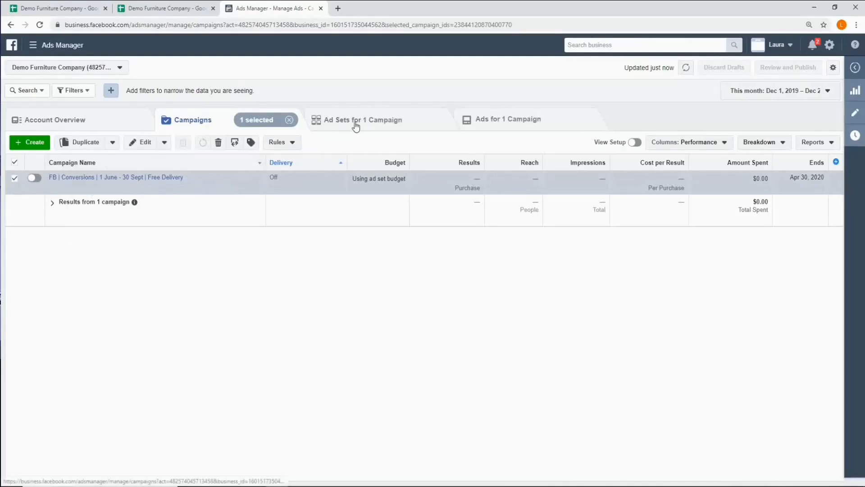
{"action": "left_click", "coordinate": [384, 125]}
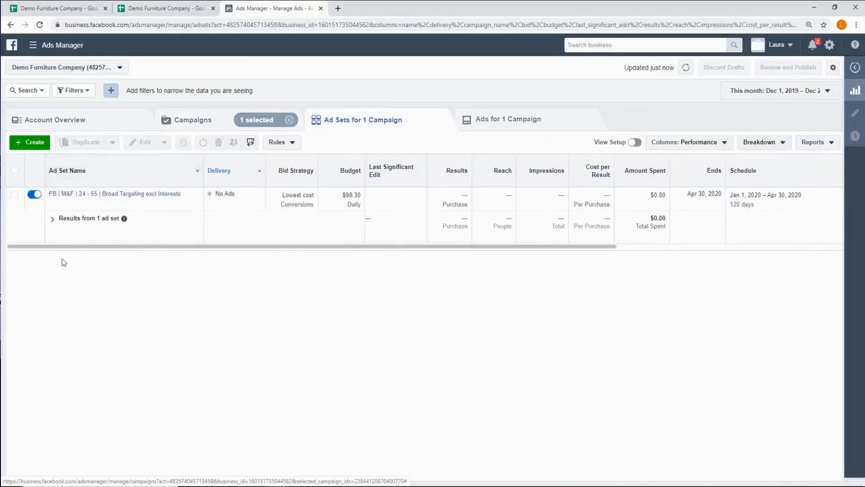
{"action": "left_click", "coordinate": [15, 197]}
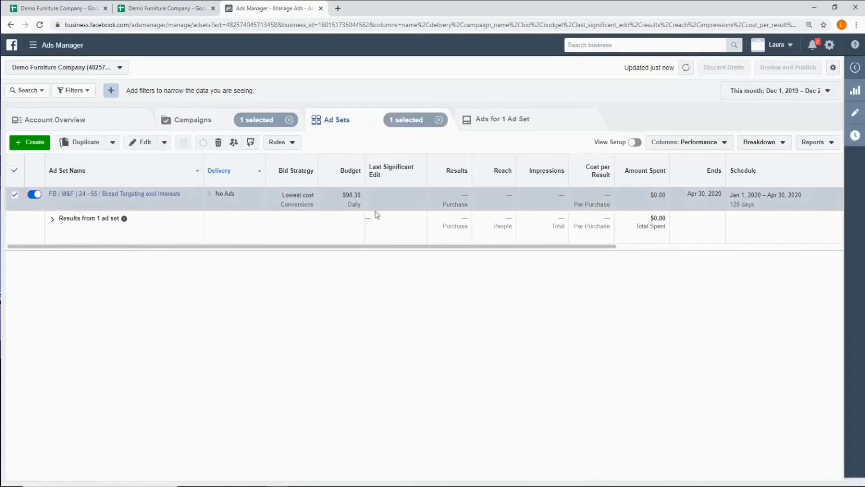
{"action": "left_click", "coordinate": [499, 127]}
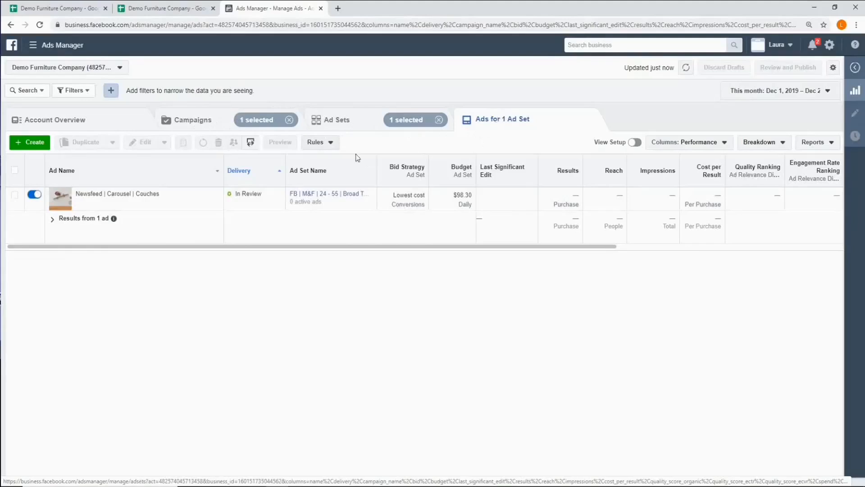
{"action": "left_click", "coordinate": [342, 126]}
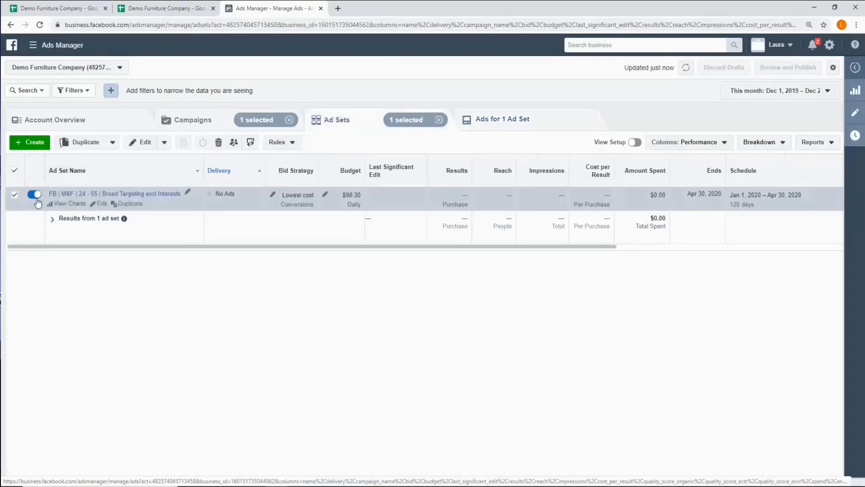
{"action": "left_click", "coordinate": [182, 127]}
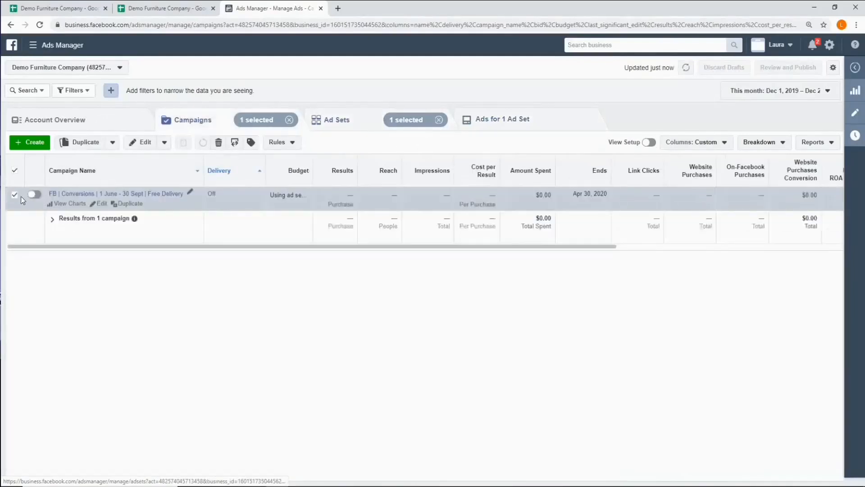
{"action": "left_click", "coordinate": [18, 195]}
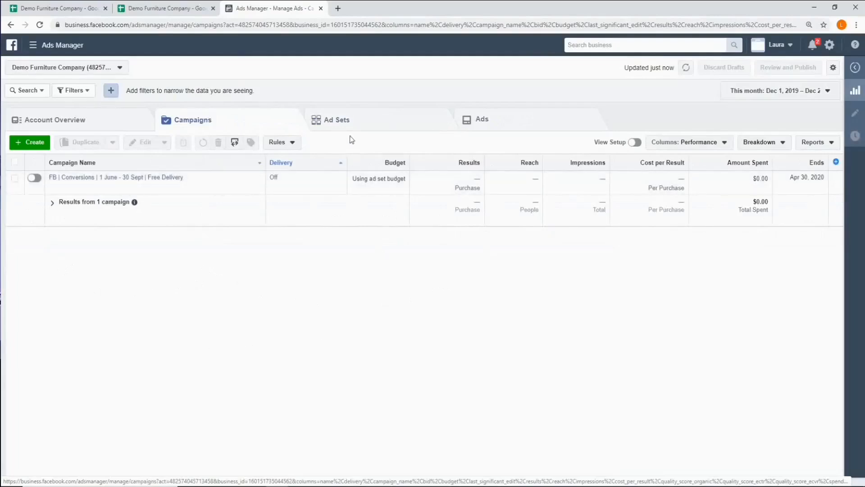
- Duplicate the "Newsfeed | Carousel | Couches" ad once into the existing Free Delivery campaign and its existing ad set, keeping existing reactions, comments and shares shown
{"action": "left_click", "coordinate": [508, 126]}
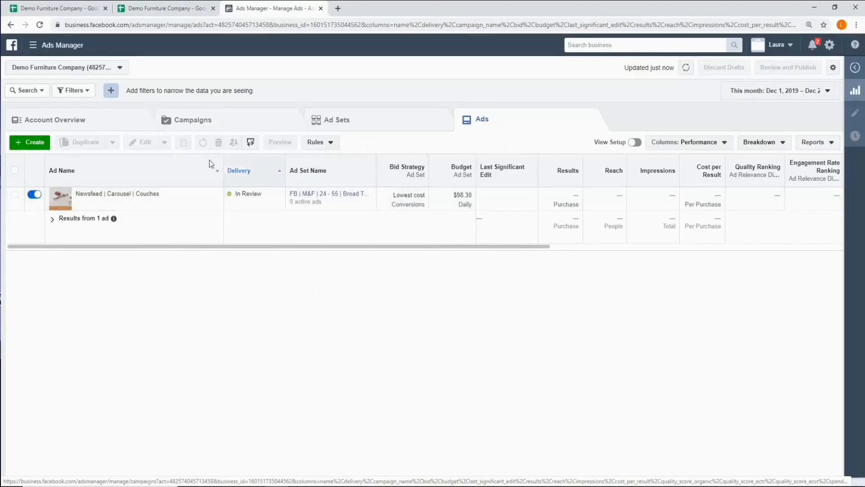
{"action": "left_click", "coordinate": [15, 197]}
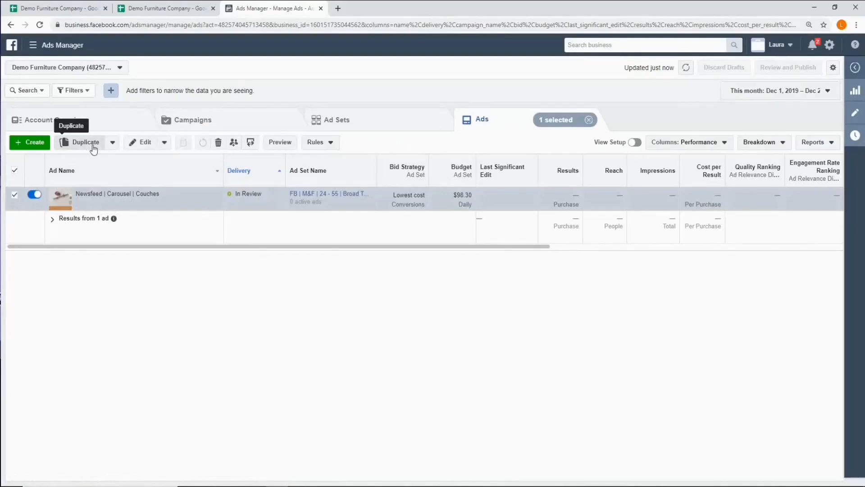
{"action": "left_click", "coordinate": [85, 142]}
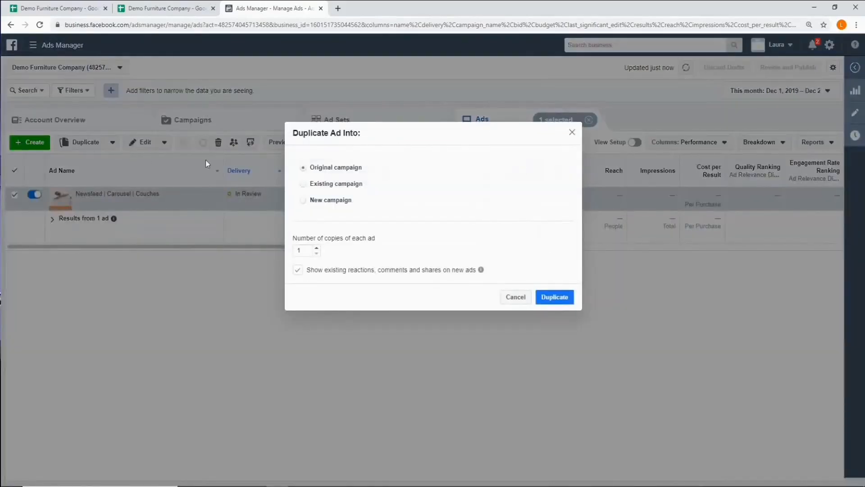
{"action": "left_click", "coordinate": [304, 185]}
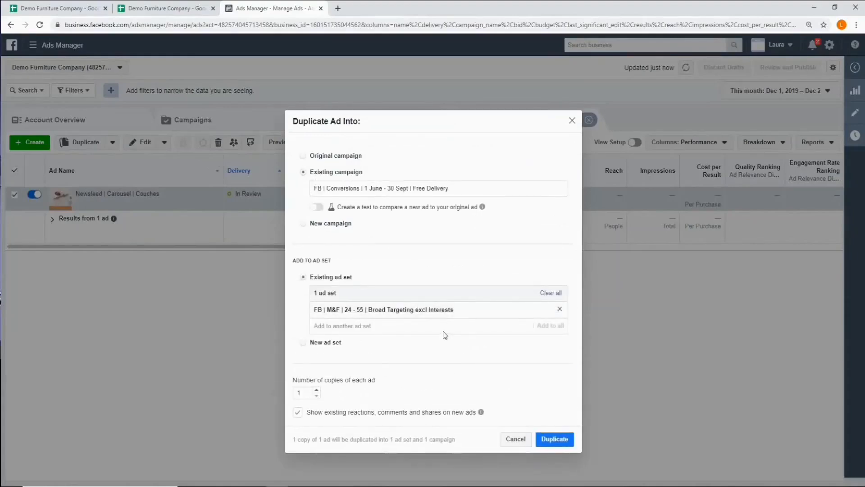
{"action": "scroll", "coordinate": [320, 402], "scroll_direction": "down", "scroll_amount": 1}
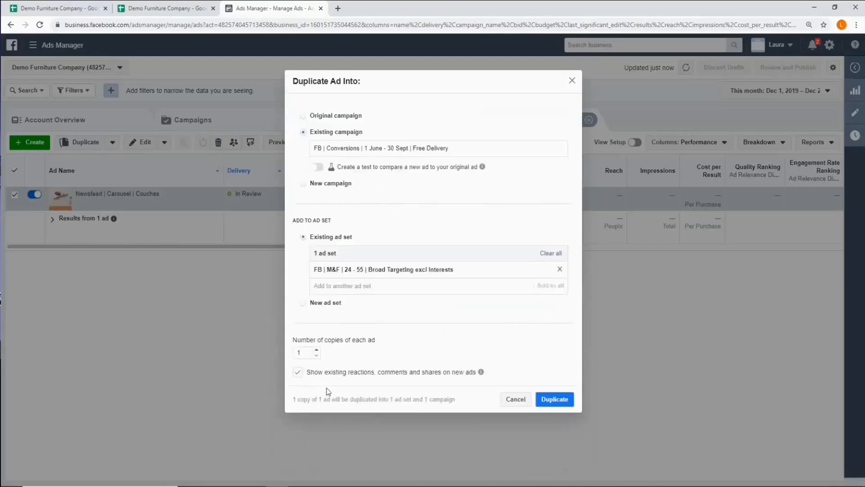
{"action": "mouse_move", "coordinate": [480, 372]}
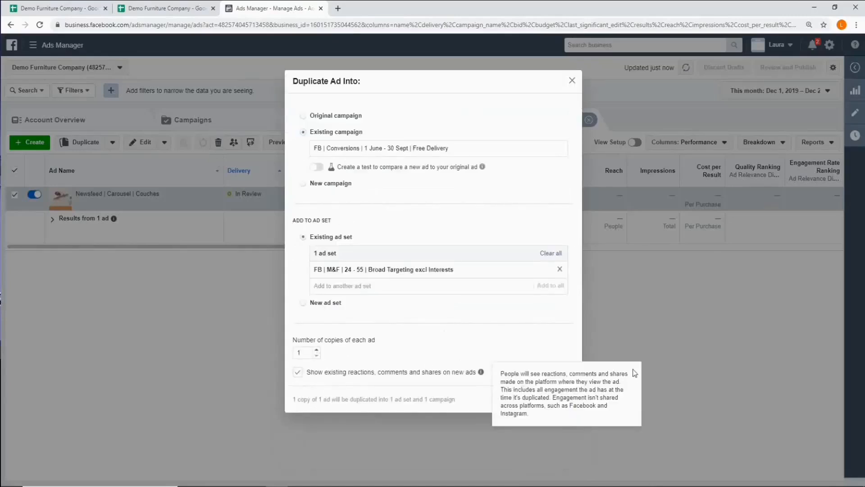
{"action": "left_click", "coordinate": [559, 398]}
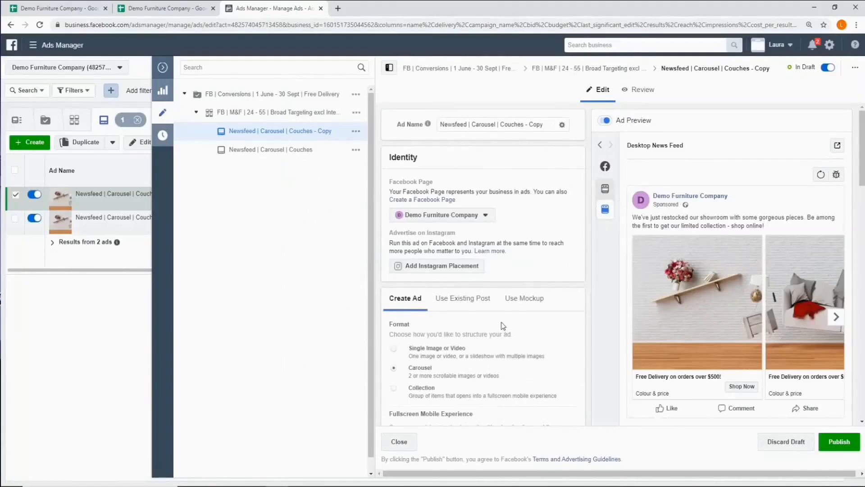
- Replace the duplicated ad's first card headline with "Form, Function & Comfort At Home" copied from the second creative row of the campaign details sheet
{"action": "scroll", "coordinate": [503, 325], "scroll_direction": "down", "scroll_amount": 10}
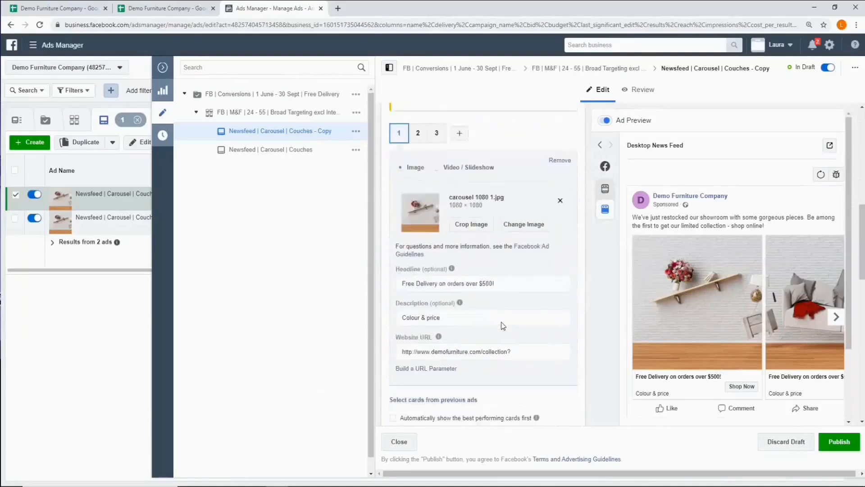
{"action": "mouse_move", "coordinate": [452, 254]}
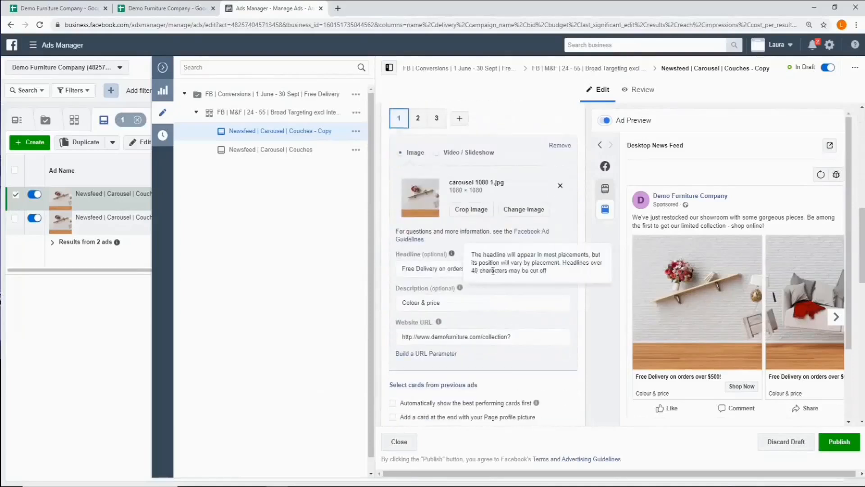
{"action": "left_click", "coordinate": [74, 9]}
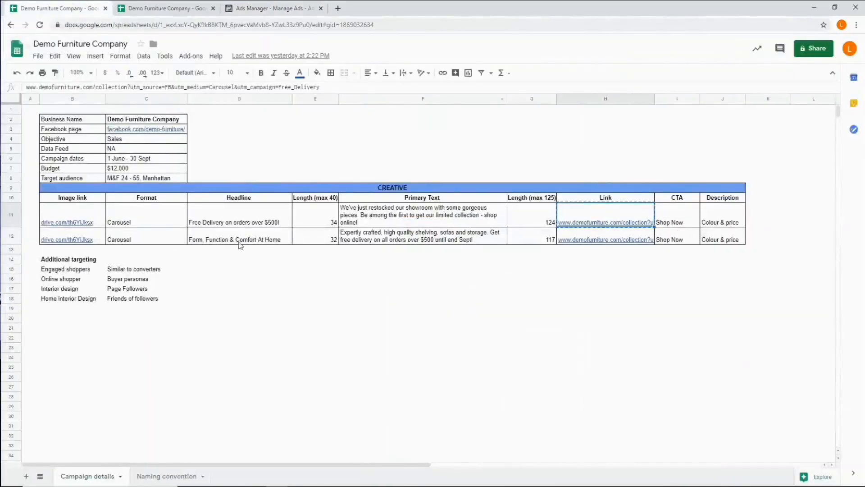
{"action": "left_click", "coordinate": [240, 245]}
{"action": "right_click", "coordinate": [243, 246]}
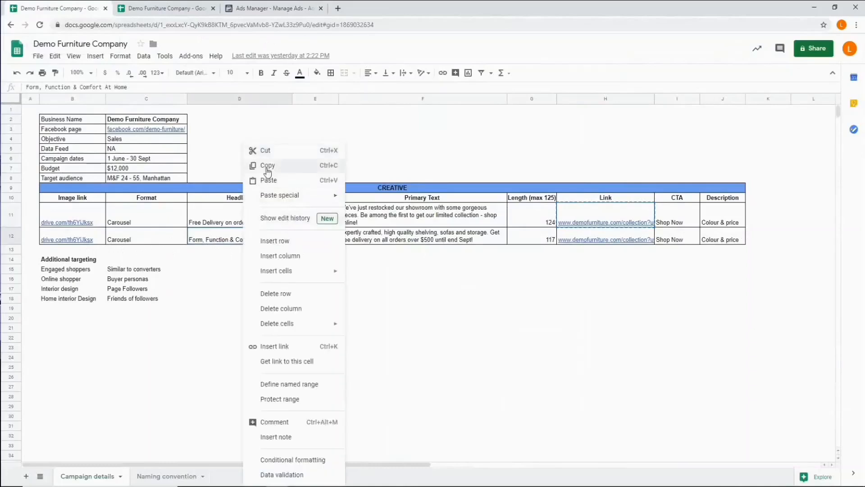
{"action": "left_click", "coordinate": [267, 170]}
{"action": "left_click", "coordinate": [273, 9]}
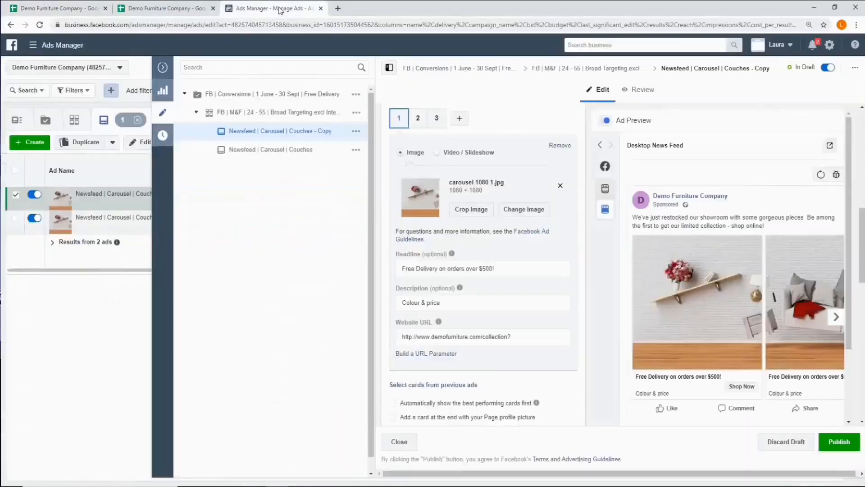
{"action": "triple_click", "coordinate": [446, 268]}
{"action": "right_click", "coordinate": [406, 269]}
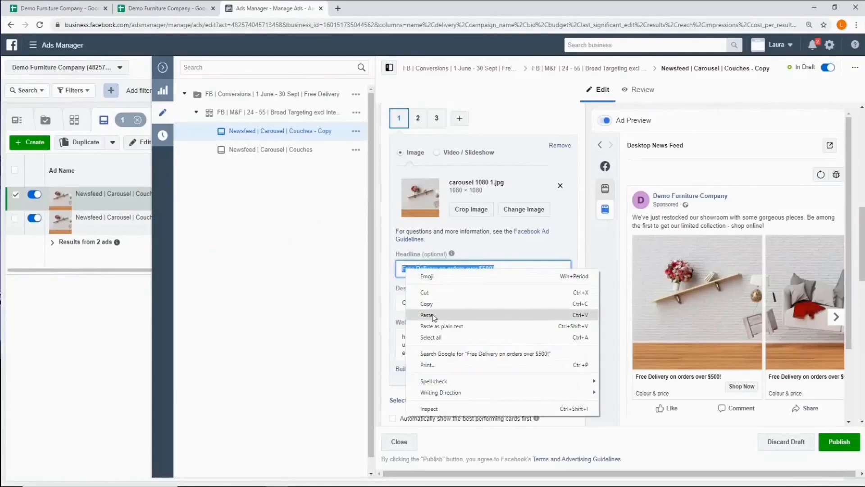
{"action": "left_click", "coordinate": [432, 315]}
{"action": "scroll", "coordinate": [454, 299], "scroll_direction": "down", "scroll_amount": 2}
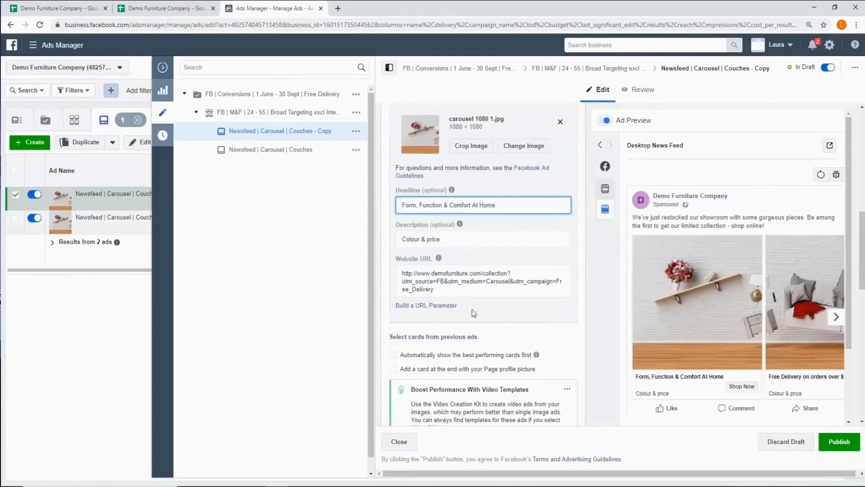
- Replace the second carousel card's headline with "Form, Function & Comfort At Home"
{"action": "scroll", "coordinate": [473, 312], "scroll_direction": "up", "scroll_amount": 1}
{"action": "scroll", "coordinate": [485, 284], "scroll_direction": "up", "scroll_amount": 2}
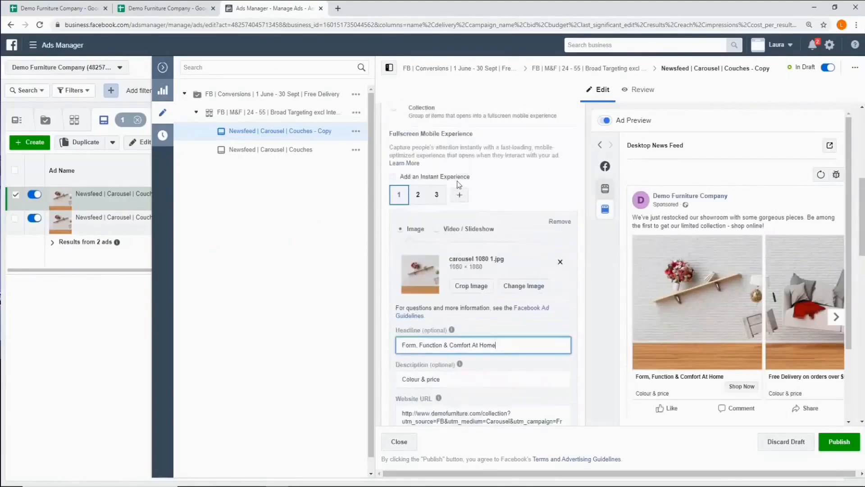
{"action": "left_click", "coordinate": [419, 199]}
{"action": "left_click_drag", "start_coordinate": [500, 345], "coordinate": [403, 349]}
{"action": "right_click", "coordinate": [410, 346]}
{"action": "left_click", "coordinate": [441, 244]}
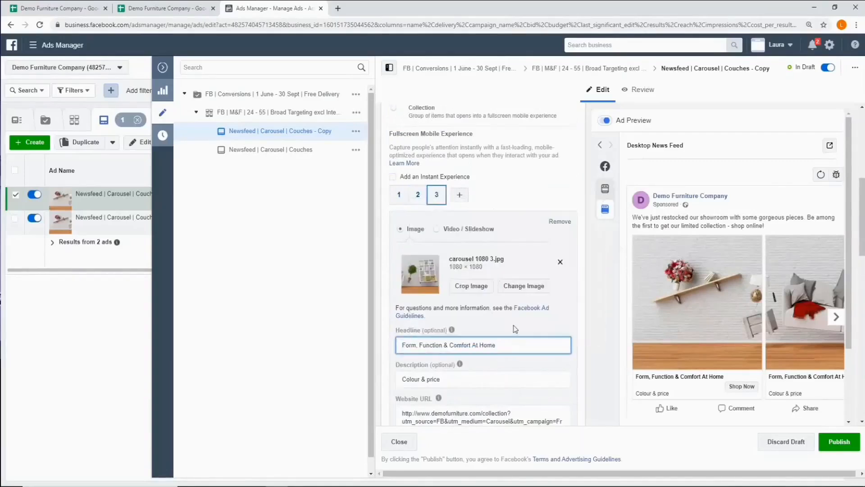
- Replace the duplicated ad's primary text with the text beginning "Expertly crafted, high quality shelving" from the second creative row of the campaign details sheet
{"action": "scroll", "coordinate": [515, 329], "scroll_direction": "down", "scroll_amount": 7}
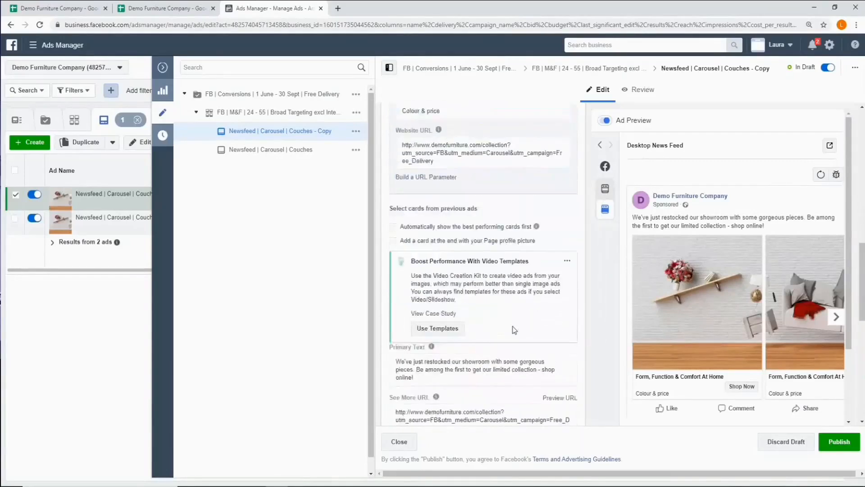
{"action": "scroll", "coordinate": [514, 329], "scroll_direction": "down", "scroll_amount": 2}
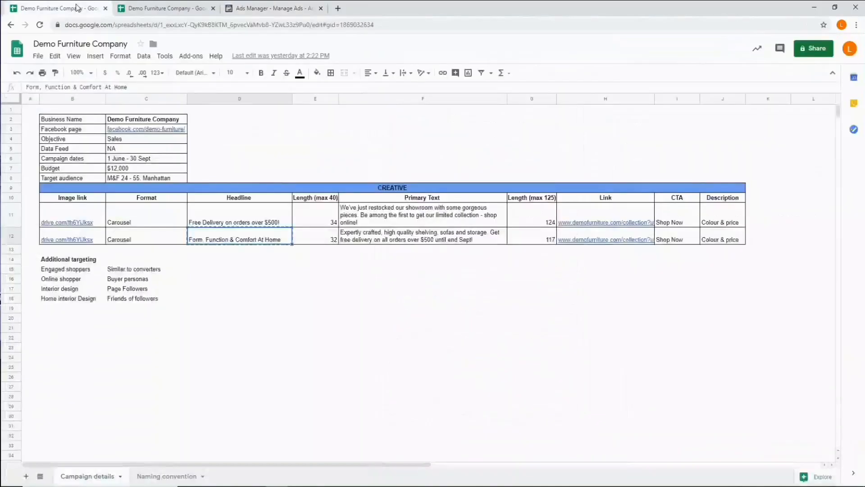
{"action": "left_click", "coordinate": [45, 8]}
{"action": "left_click", "coordinate": [418, 242]}
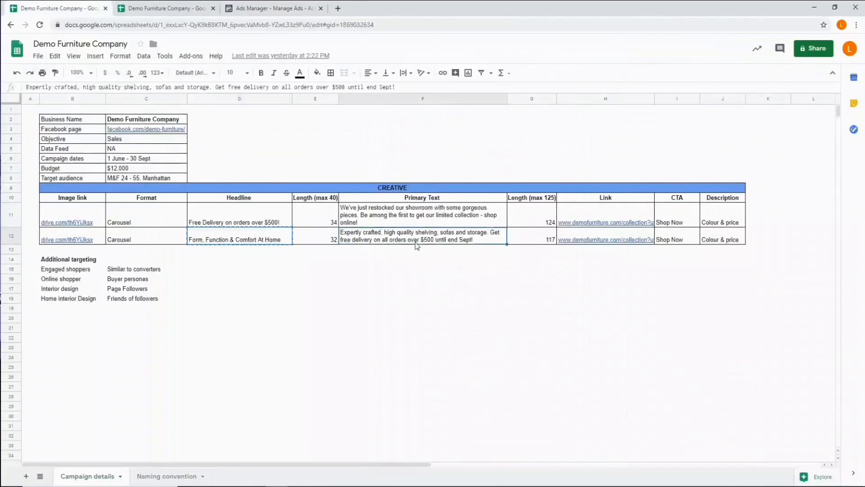
{"action": "right_click", "coordinate": [419, 242]}
{"action": "left_click", "coordinate": [448, 167]}
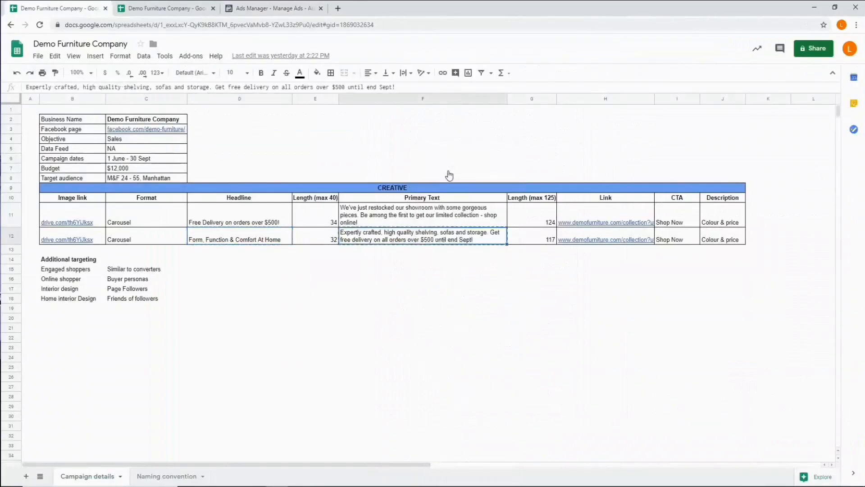
{"action": "left_click", "coordinate": [270, 8]}
{"action": "triple_click", "coordinate": [401, 216]}
{"action": "right_click", "coordinate": [401, 216]}
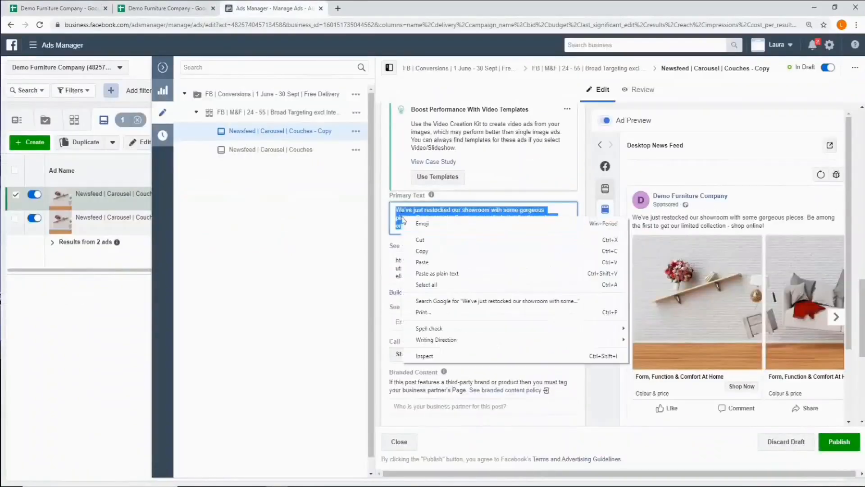
{"action": "left_click", "coordinate": [422, 262]}
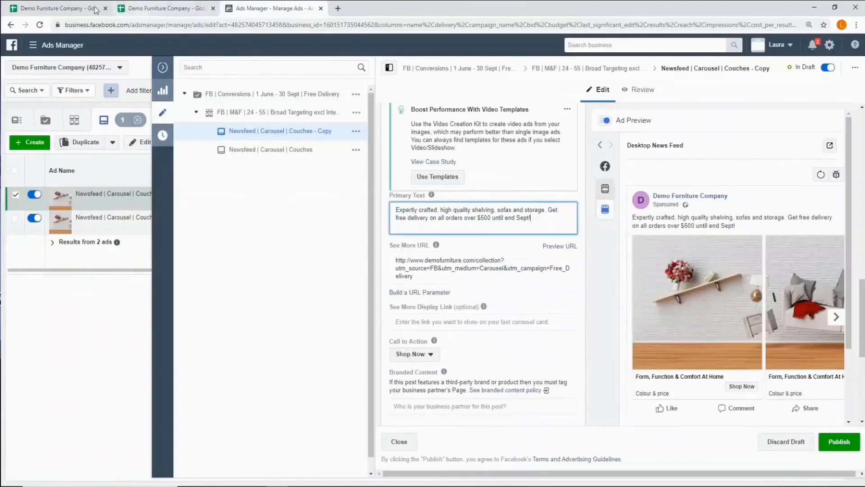
- Check the second creative row in the campaign details sheet, and publish the duplicated carousel ad in Ads Manager
{"action": "left_click", "coordinate": [75, 8]}
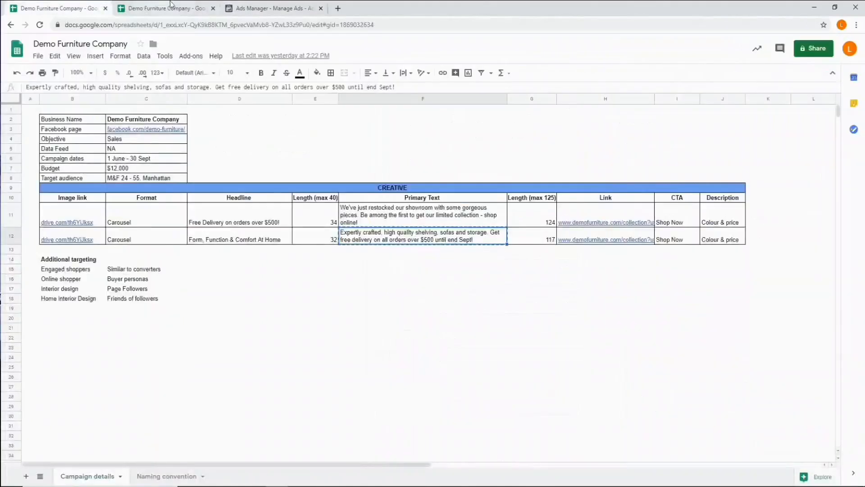
{"action": "left_click", "coordinate": [270, 8]}
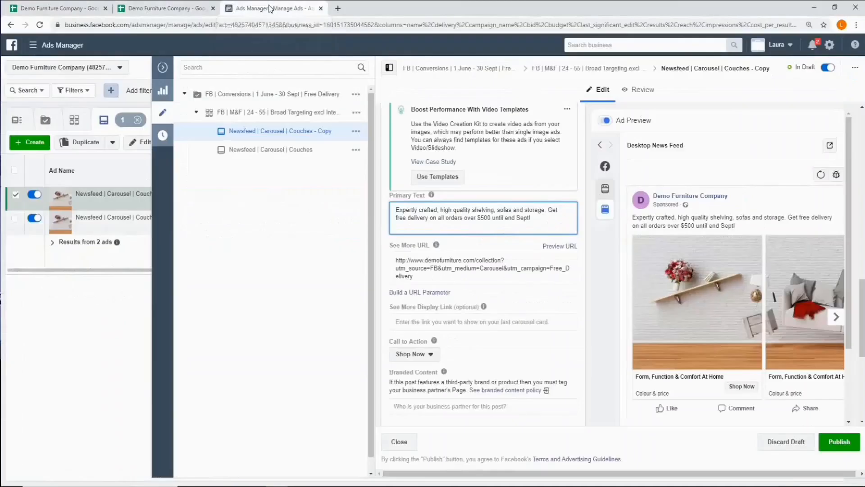
{"action": "left_click", "coordinate": [834, 448]}
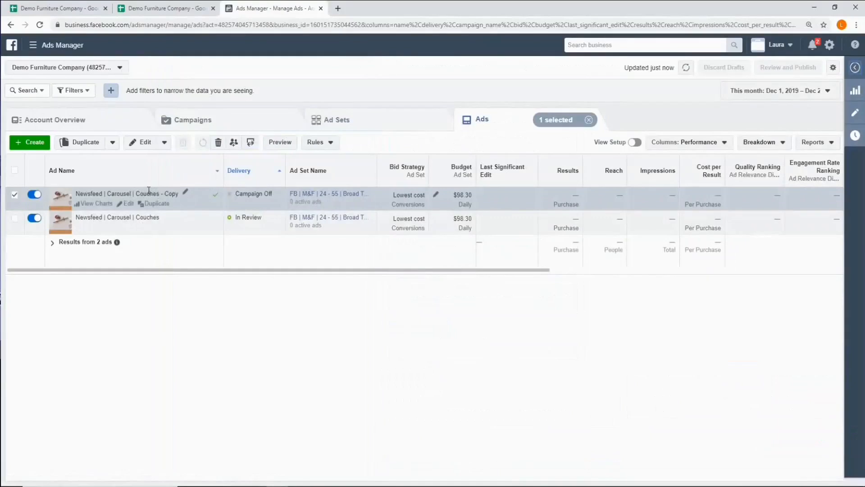
- Rename the duplicated ad as "Newsfeed | Carousel | Couches | Copy B", publish the new name and deselect the ad
{"action": "left_click", "coordinate": [186, 195]}
{"action": "left_click_drag", "start_coordinate": [154, 217], "coordinate": [184, 216]}
{"action": "key", "text": "BackSpace"}
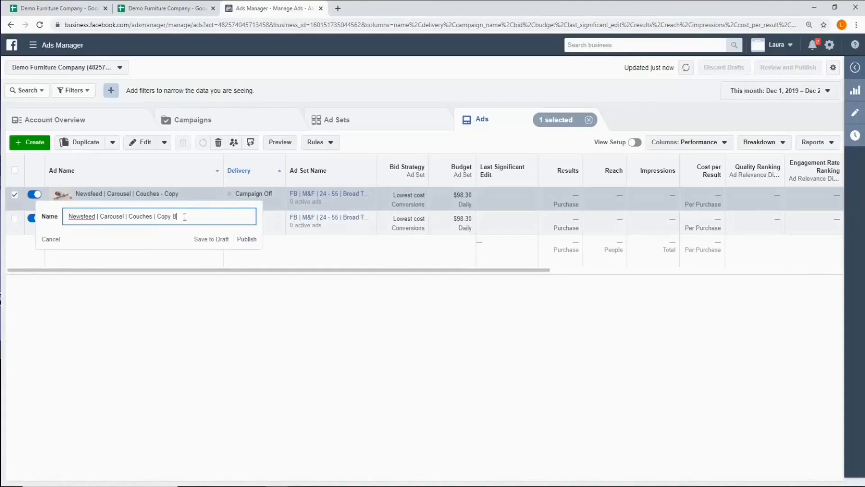
{"action": "left_click", "coordinate": [247, 239]}
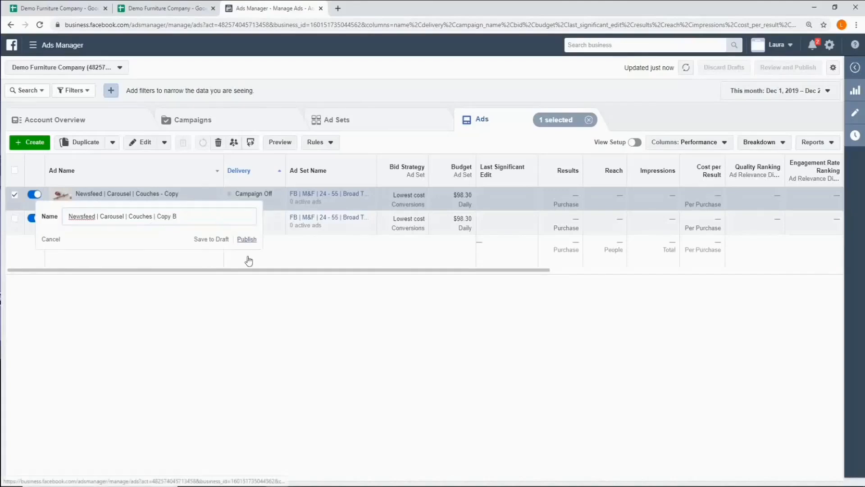
{"action": "left_click", "coordinate": [15, 196]}
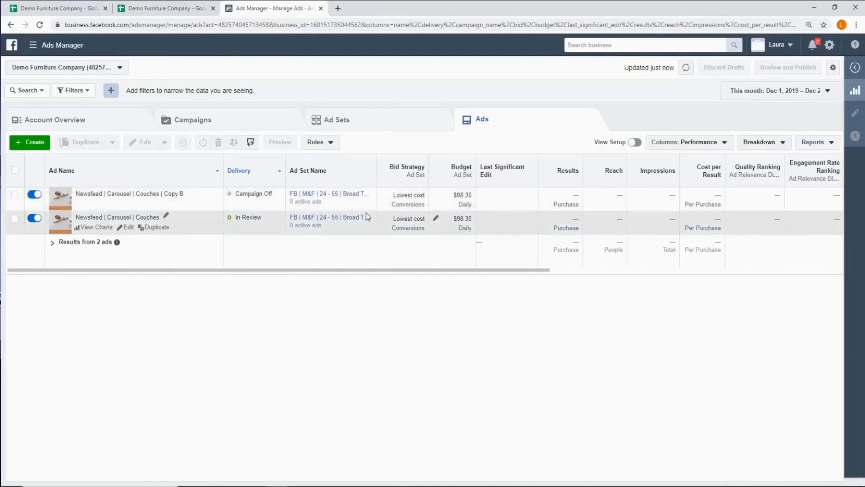
- Duplicate the Broad Targeting ad set once into the existing campaign "FB | Conversions | 1 June - 30 Sept | Free Delivery"
{"action": "left_click", "coordinate": [356, 129]}
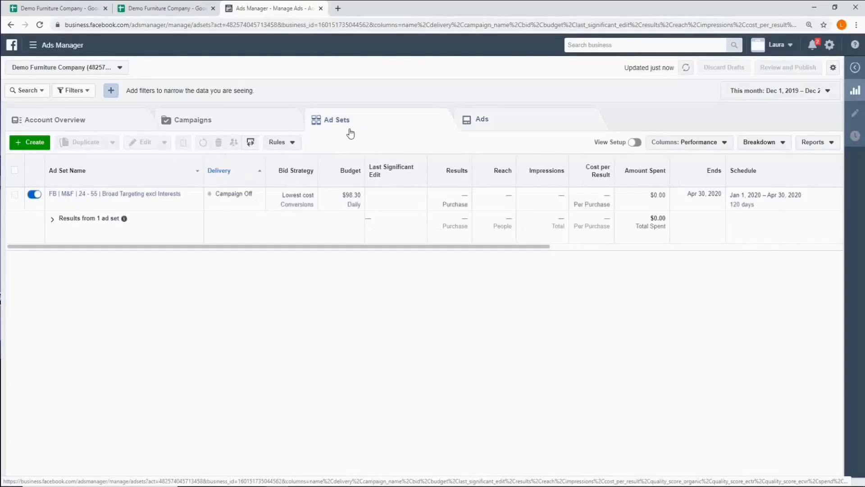
{"action": "left_click", "coordinate": [14, 196]}
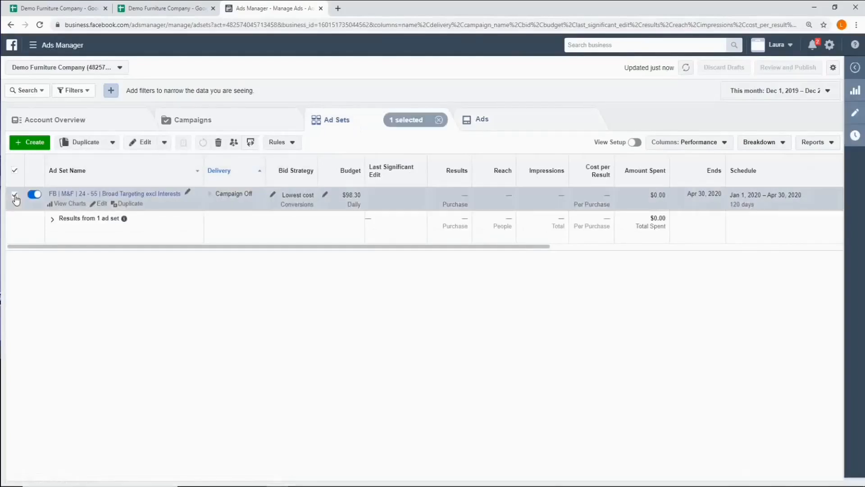
{"action": "left_click", "coordinate": [84, 148]}
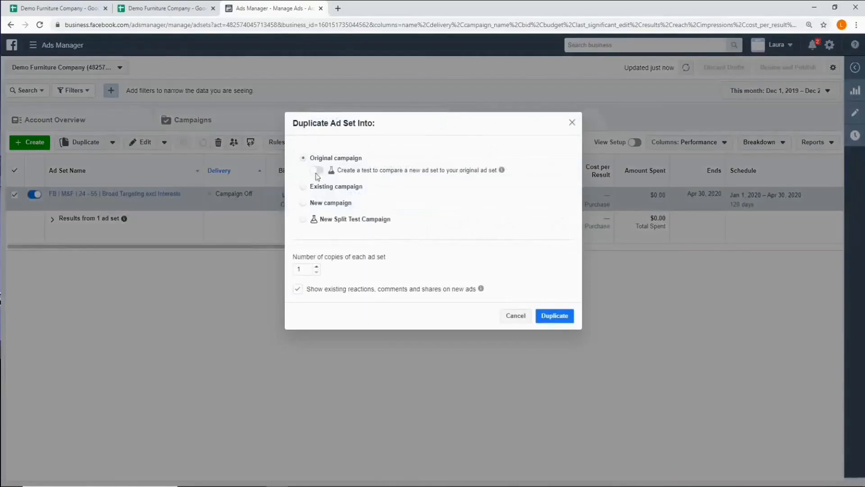
{"action": "left_click", "coordinate": [303, 187]}
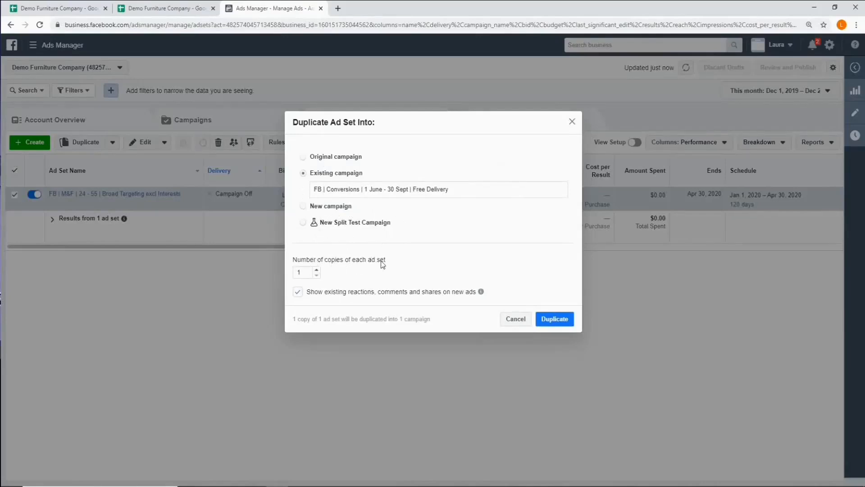
{"action": "left_click", "coordinate": [557, 323]}
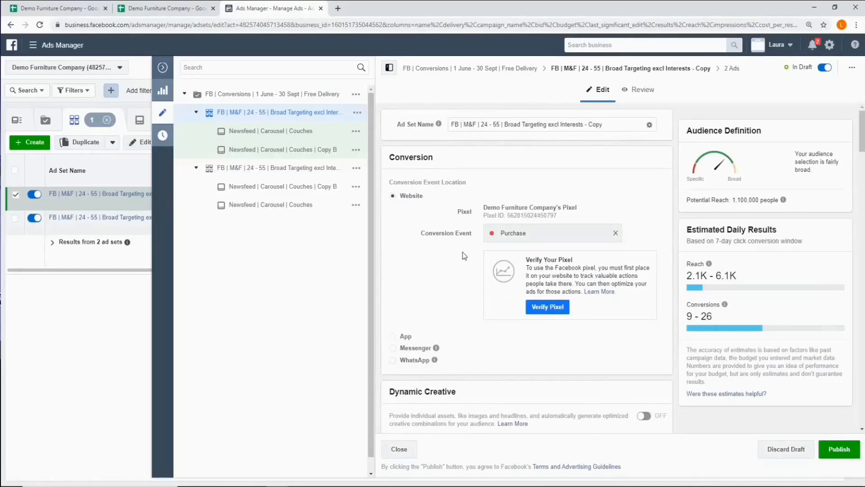
- Rename the duplicated ad set as "FB | M&F | 24 - 55 | Online Shopper Interests", copied from the naming convention sheet
{"action": "left_click", "coordinate": [177, 9]}
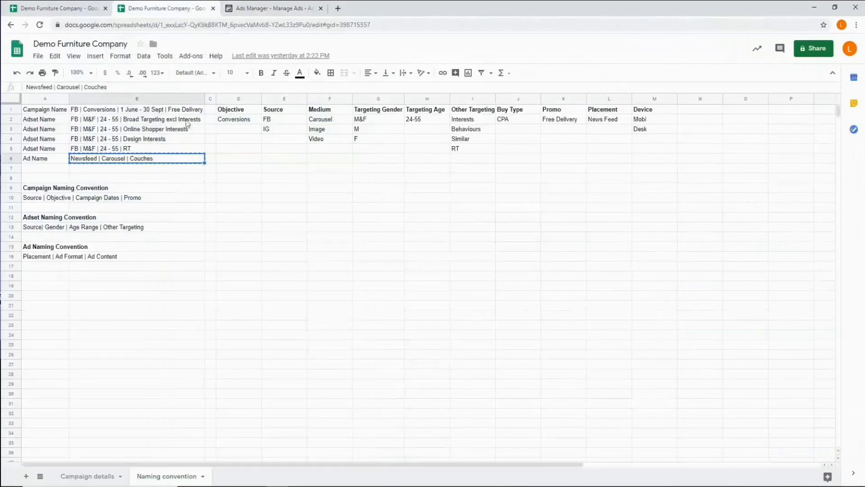
{"action": "left_click", "coordinate": [130, 132]}
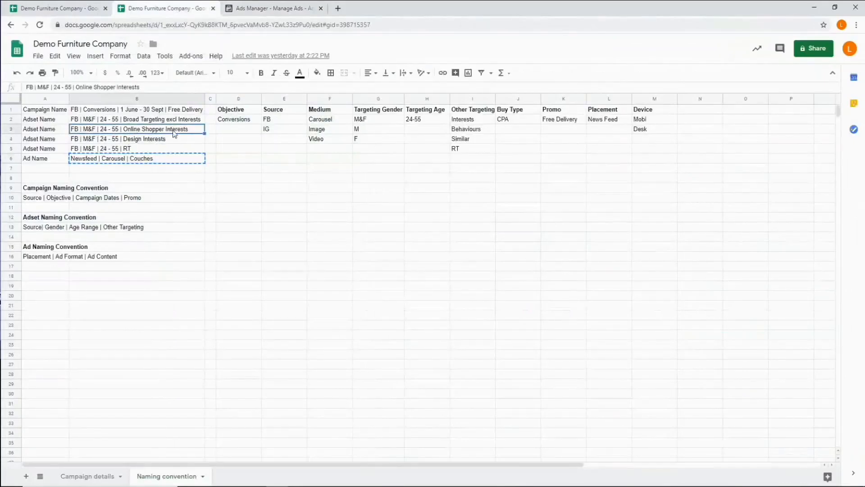
{"action": "right_click", "coordinate": [176, 133]}
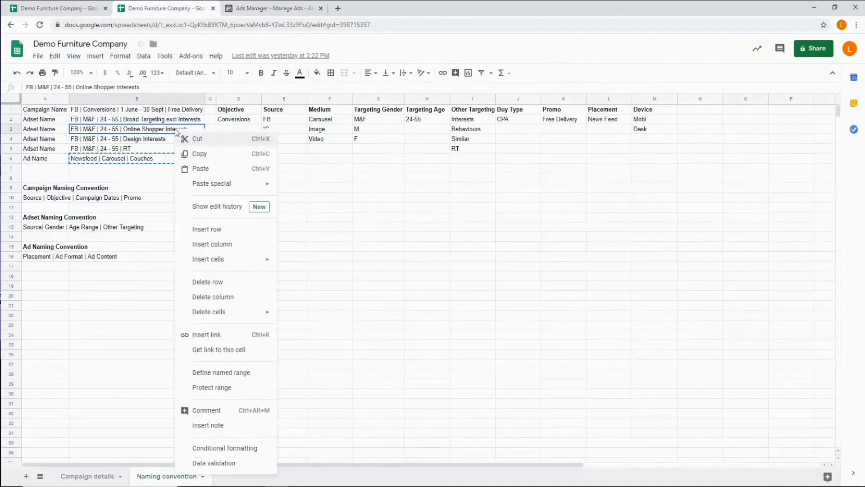
{"action": "left_click", "coordinate": [203, 154]}
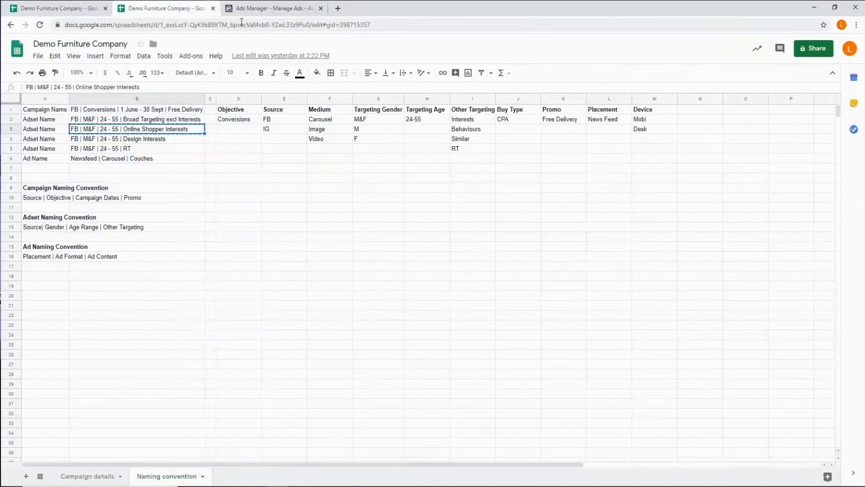
{"action": "left_click", "coordinate": [253, 13]}
{"action": "left_click_drag", "start_coordinate": [603, 124], "coordinate": [451, 124]}
{"action": "right_click", "coordinate": [464, 127]}
{"action": "left_click", "coordinate": [487, 173]}
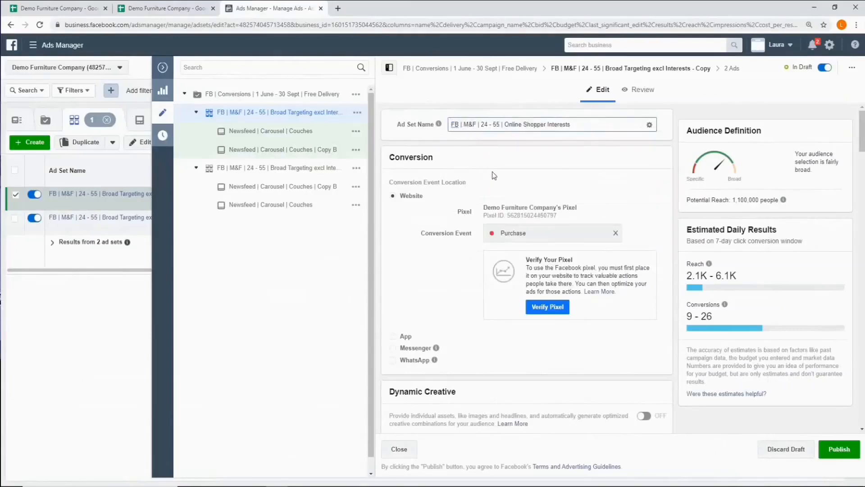
- Replace the ad set's saved audience with a new audience located in the borough of Manhattan, New York
{"action": "scroll", "coordinate": [499, 212], "scroll_direction": "down", "scroll_amount": 14}
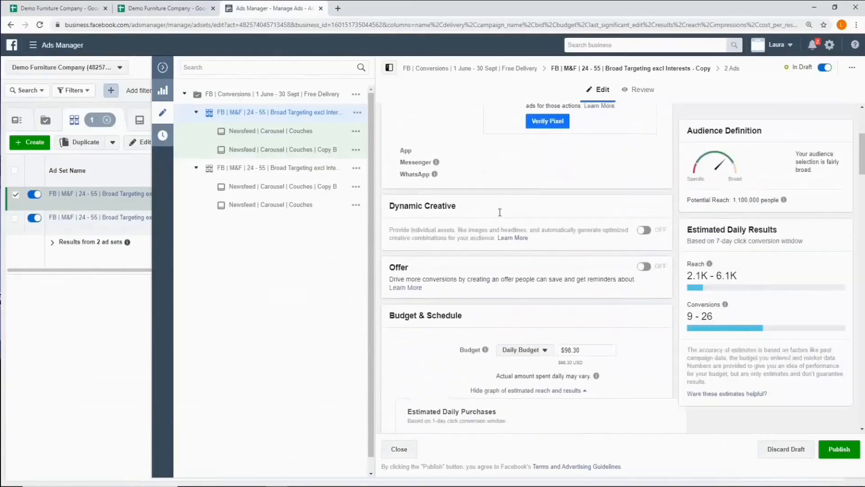
{"action": "scroll", "coordinate": [499, 212], "scroll_direction": "down", "scroll_amount": 2}
{"action": "scroll", "coordinate": [499, 213], "scroll_direction": "down", "scroll_amount": 1}
{"action": "scroll", "coordinate": [500, 213], "scroll_direction": "up", "scroll_amount": 1}
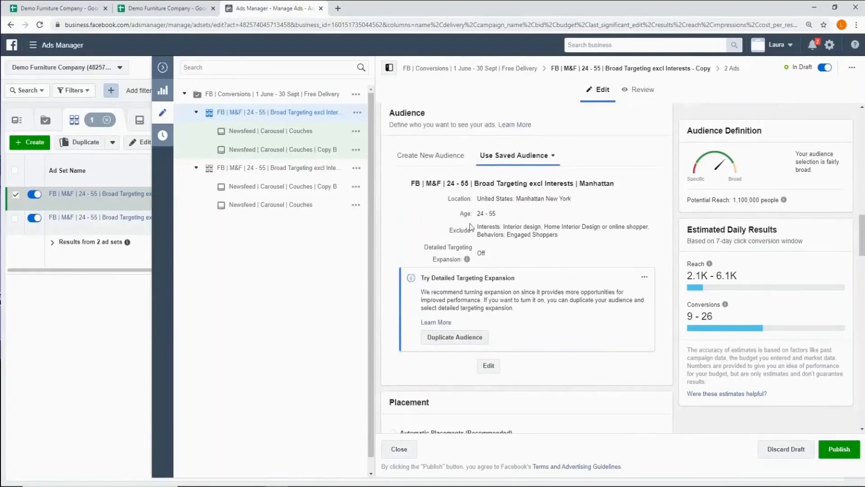
{"action": "left_click", "coordinate": [438, 157]}
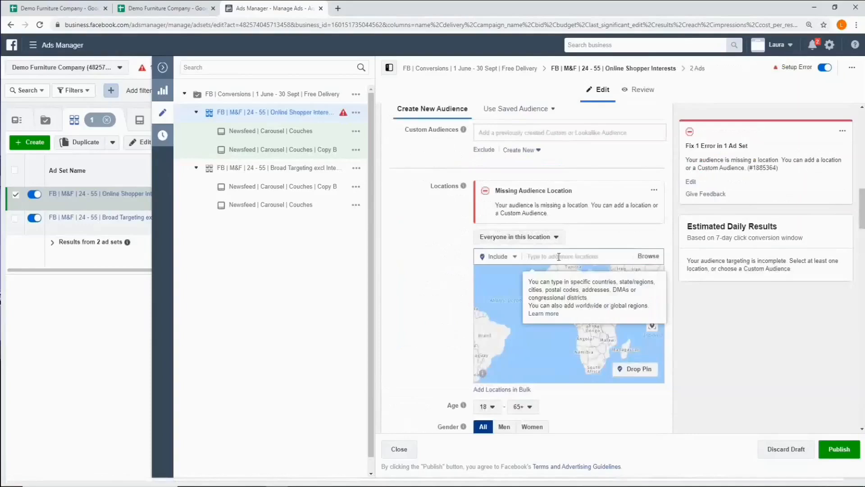
{"action": "type", "text": "manh"}
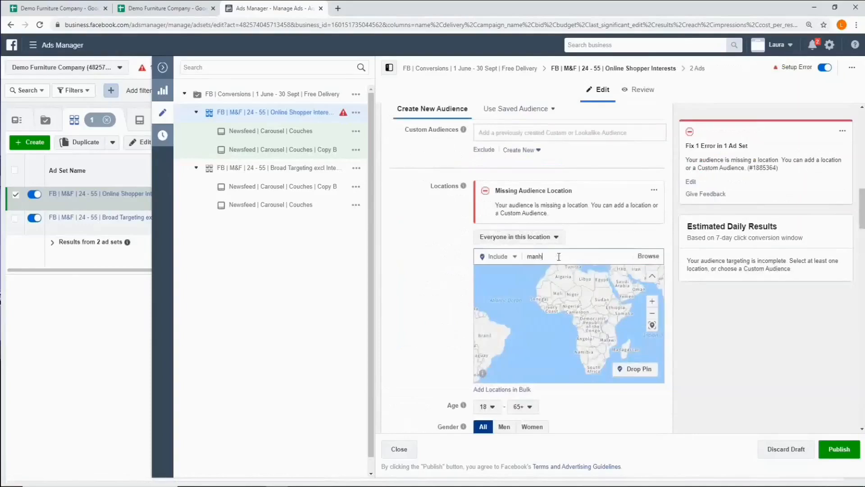
{"action": "type", "text": "att"}
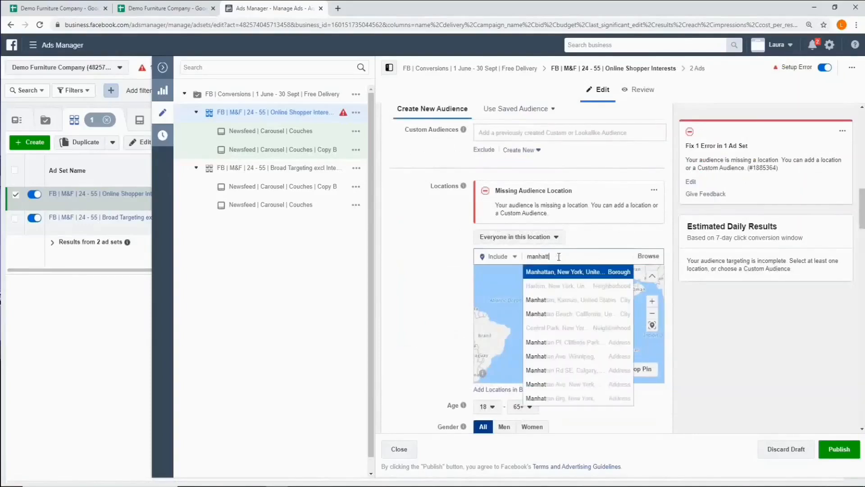
{"action": "left_click", "coordinate": [579, 272]}
- Set the new audience's age range to 24 - 55
{"action": "left_click", "coordinate": [490, 255]}
{"action": "scroll", "coordinate": [491, 290], "scroll_direction": "down", "scroll_amount": 2}
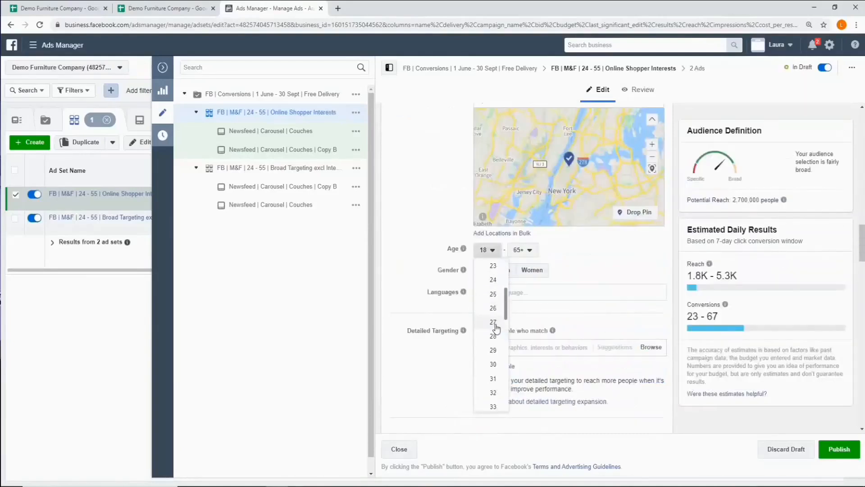
{"action": "left_click", "coordinate": [492, 284]}
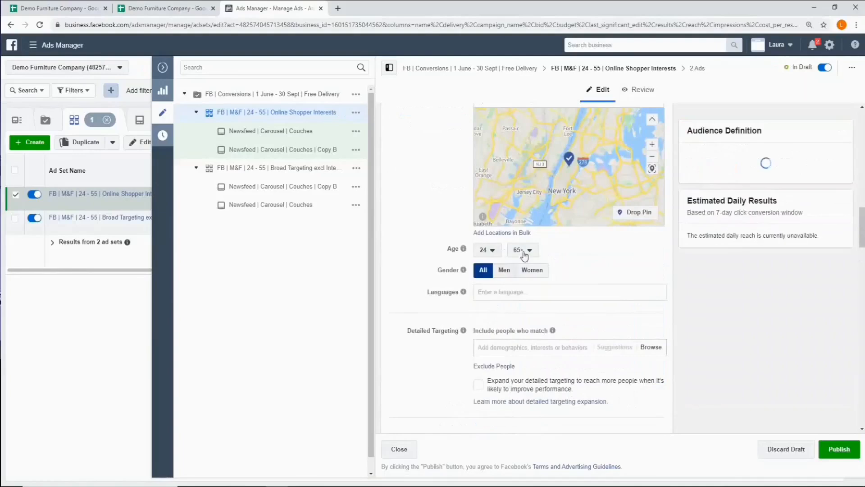
{"action": "left_click", "coordinate": [520, 250]}
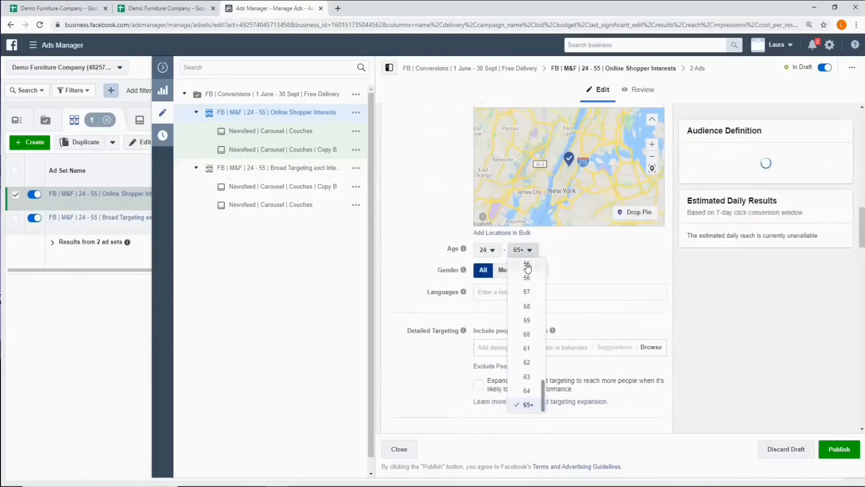
{"action": "left_click", "coordinate": [526, 263]}
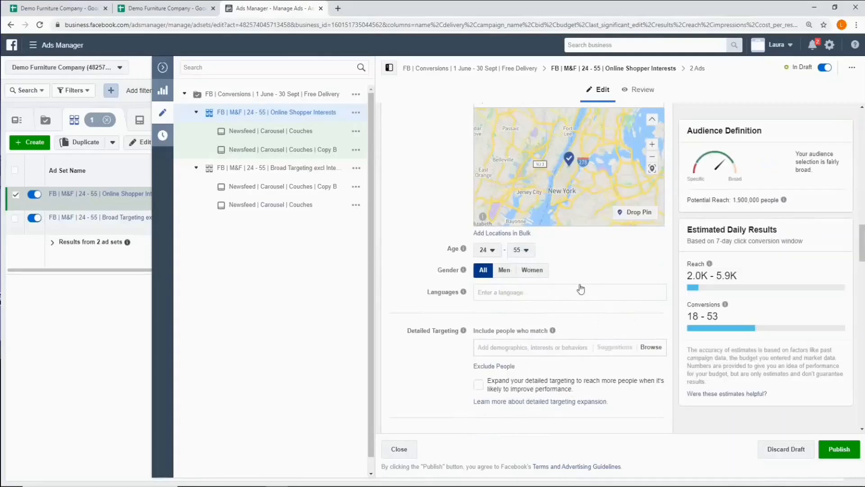
- Check the additional targeting list in the campaign details sheet and add the Engaged Shoppers behavior to the audience's detailed targeting
{"action": "scroll", "coordinate": [588, 311], "scroll_direction": "down", "scroll_amount": 2}
{"action": "scroll", "coordinate": [589, 312], "scroll_direction": "up", "scroll_amount": 1}
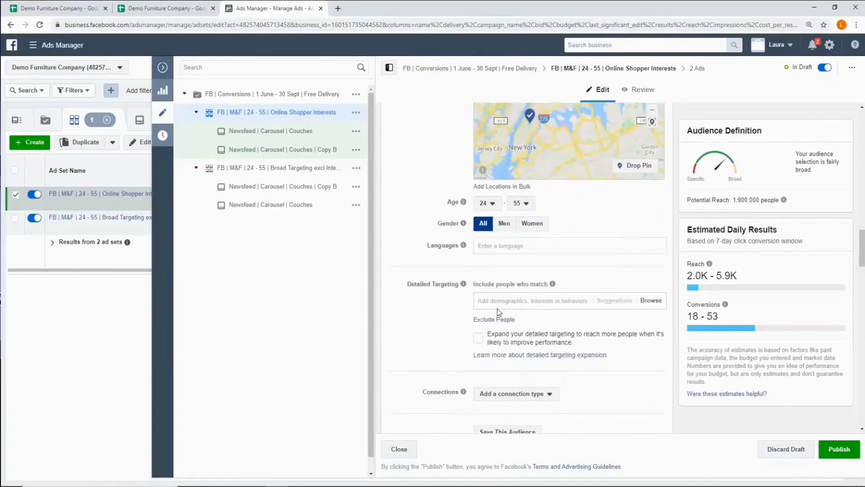
{"action": "left_click", "coordinate": [68, 9]}
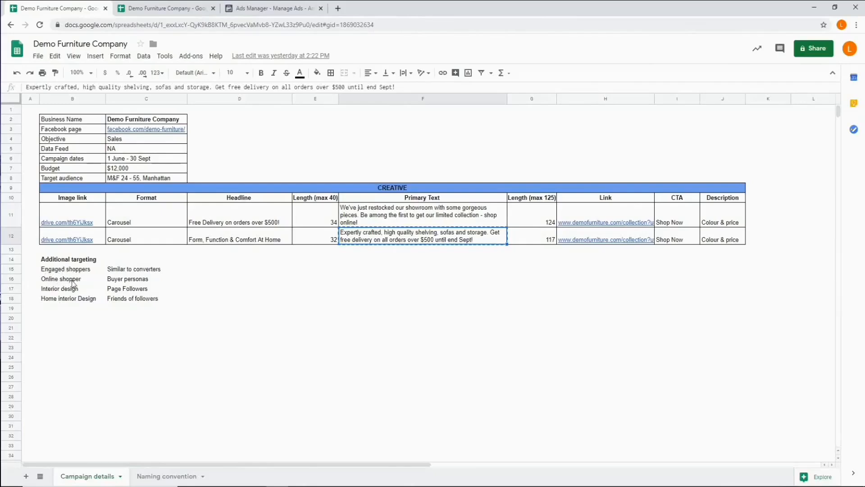
{"action": "left_click", "coordinate": [276, 11]}
{"action": "left_click", "coordinate": [498, 304]}
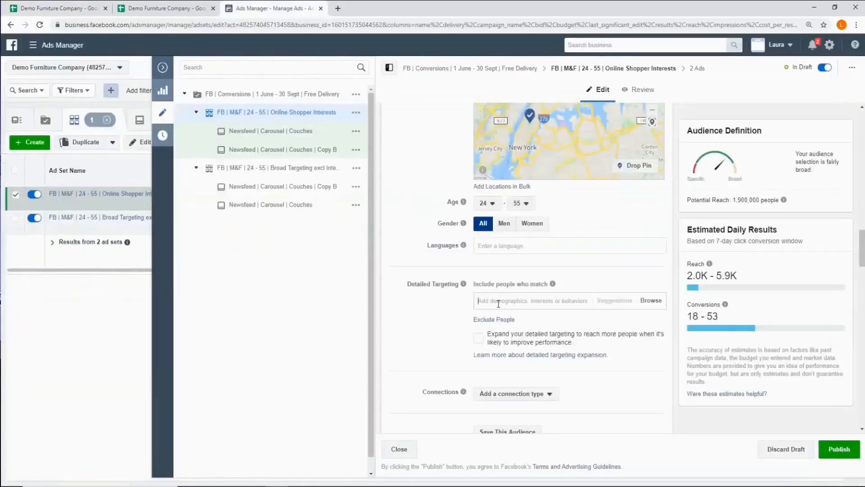
{"action": "type", "text": "engaged shopper"}
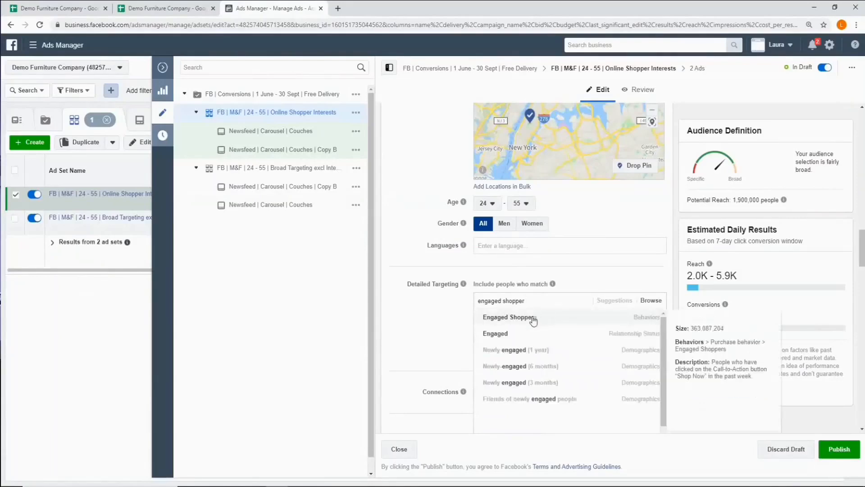
{"action": "left_click", "coordinate": [533, 319]}
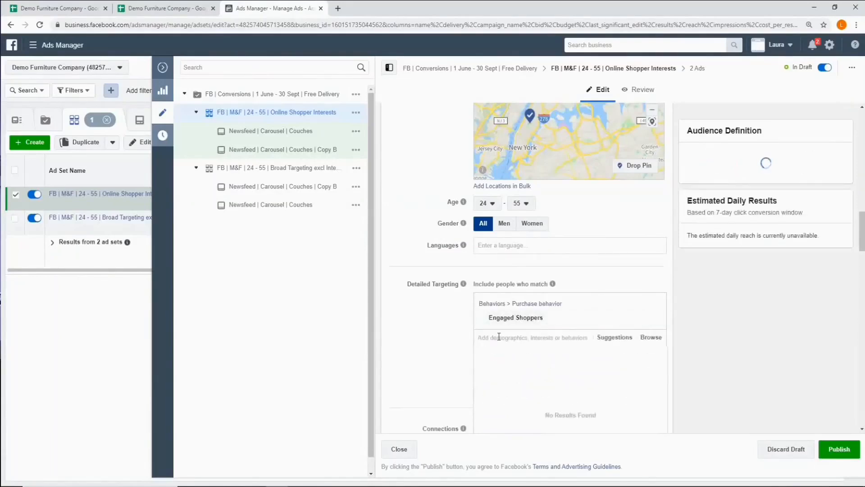
- Add the online shopper interest to the audience's detailed targeting
{"action": "type", "text": "onlin"}
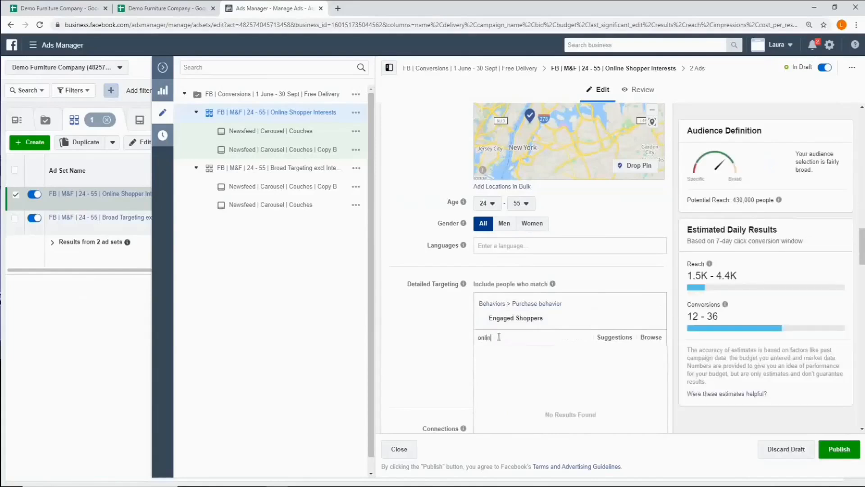
{"action": "key", "text": "BackSpace"}
{"action": "key", "text": "BackSpace"}
{"action": "key", "text": "BackSpace"}
{"action": "key", "text": "BackSpace"}
{"action": "key", "text": "BackSpace"}
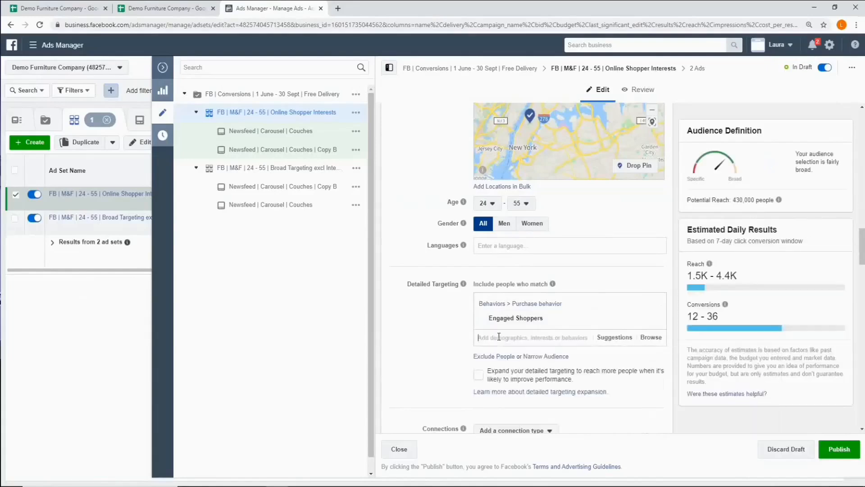
{"action": "type", "text": "online s"}
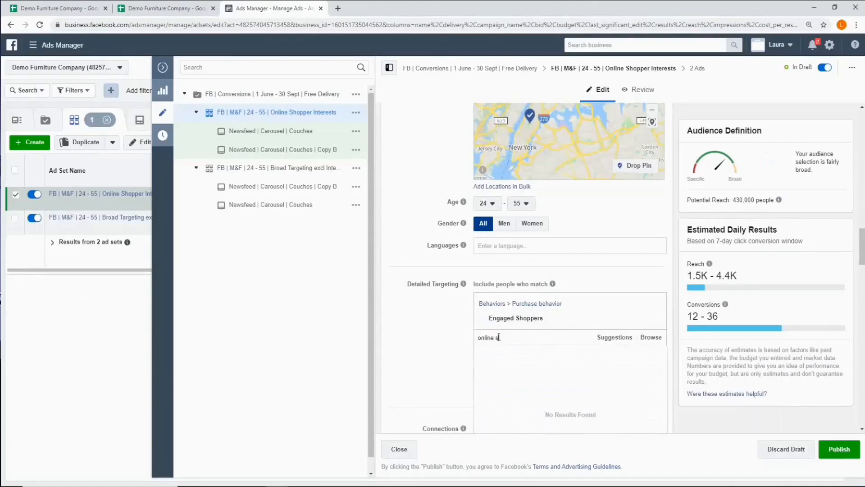
{"action": "type", "text": "hopp"}
{"action": "key", "text": "Return"}
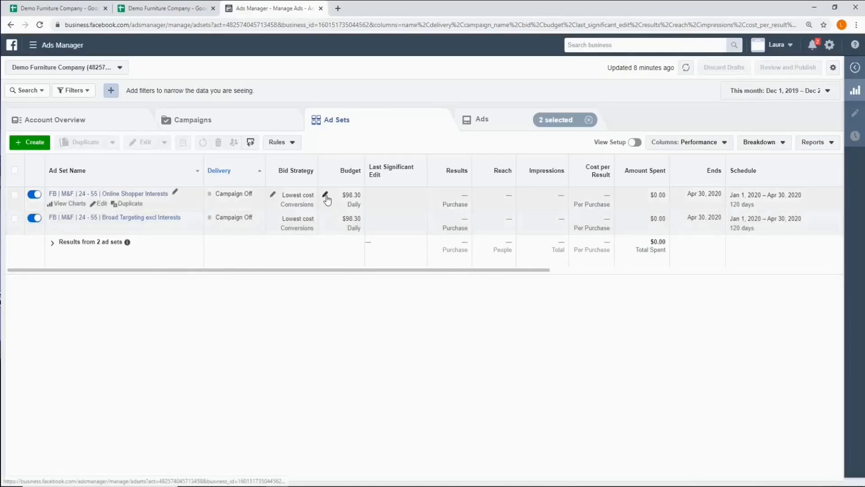
- Set the Online Shopper Interests ad set's daily budget to $49.15 and publish the change
{"action": "left_click", "coordinate": [326, 197]}
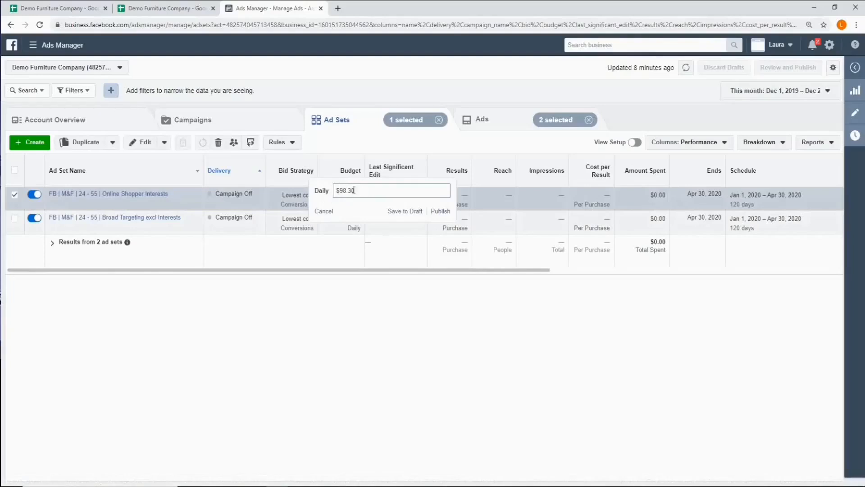
{"action": "left_click_drag", "start_coordinate": [362, 191], "coordinate": [341, 189]}
{"action": "type", "text": "49.15"}
{"action": "key", "text": "Return"}
- Set the Broad Targeting excl Interests ad set's daily budget to $49.15 and publish the change
{"action": "left_click", "coordinate": [351, 218]}
{"action": "left_click_drag", "start_coordinate": [363, 215], "coordinate": [344, 215]}
{"action": "type", "text": "49.15"}
{"action": "key", "text": "Return"}
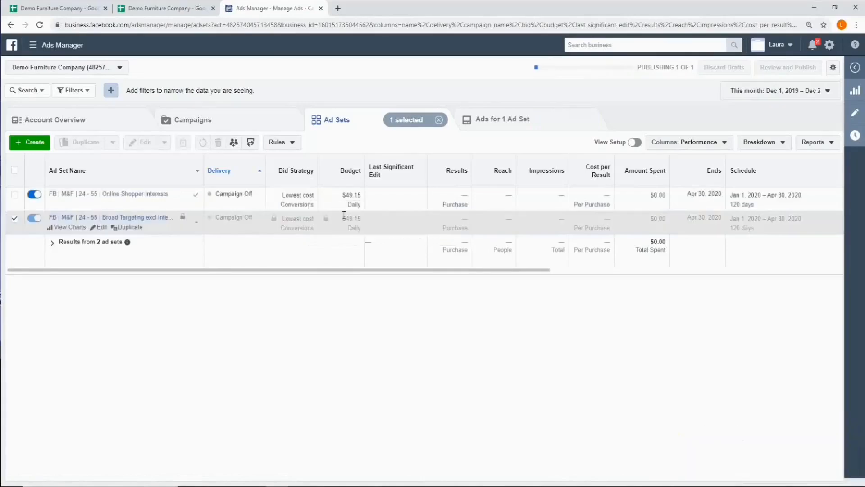